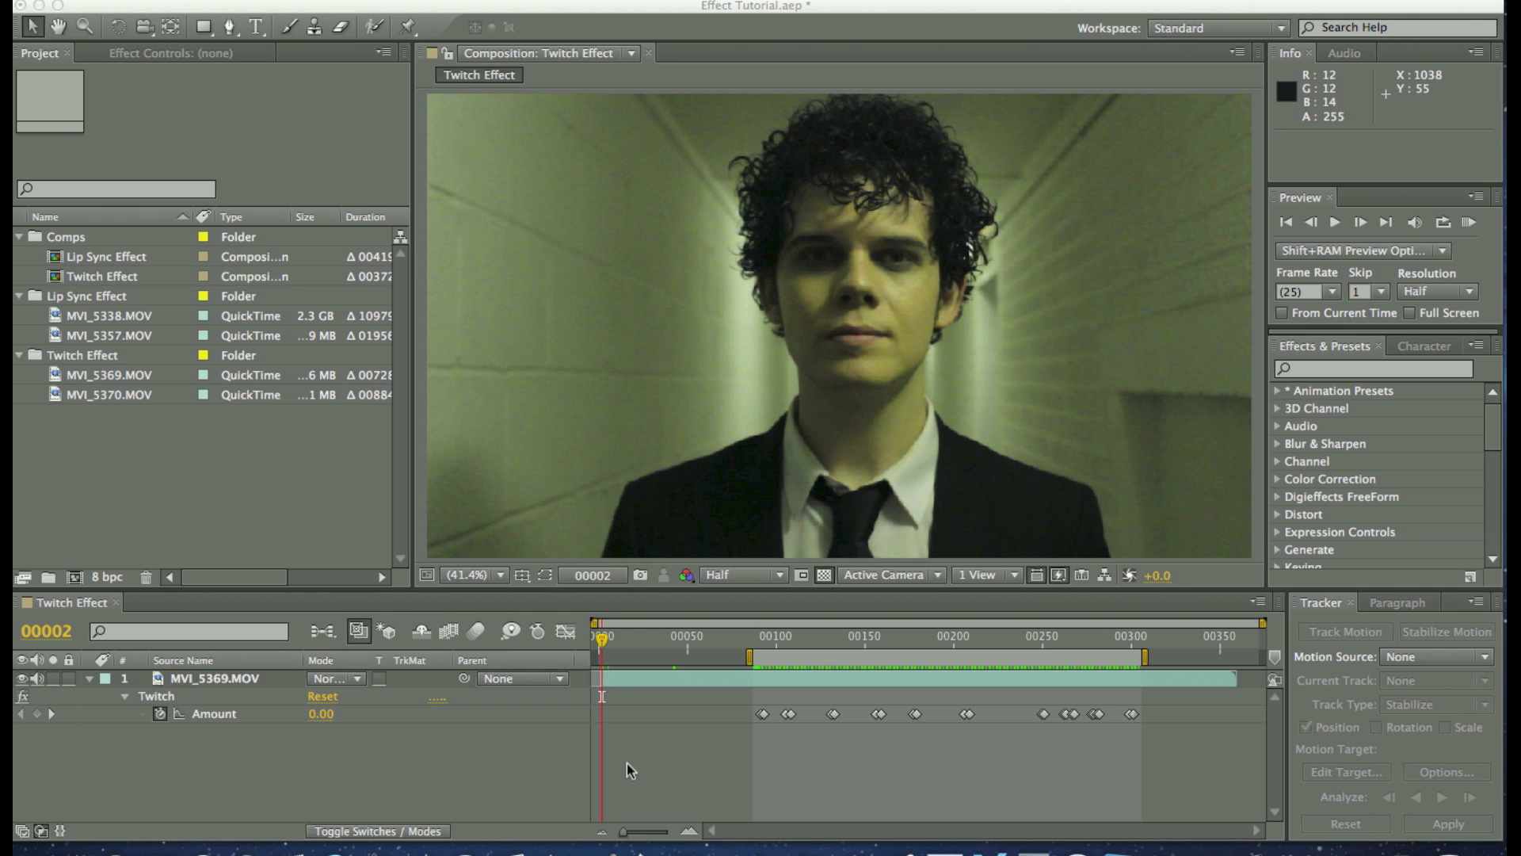
# Step: Switch to QuickTime Player and play TDF - Corridors v2.mp4 from about 01:32, then leave full screen
pyautogui.press('super+Tab')
pyautogui.press('super+Tab')
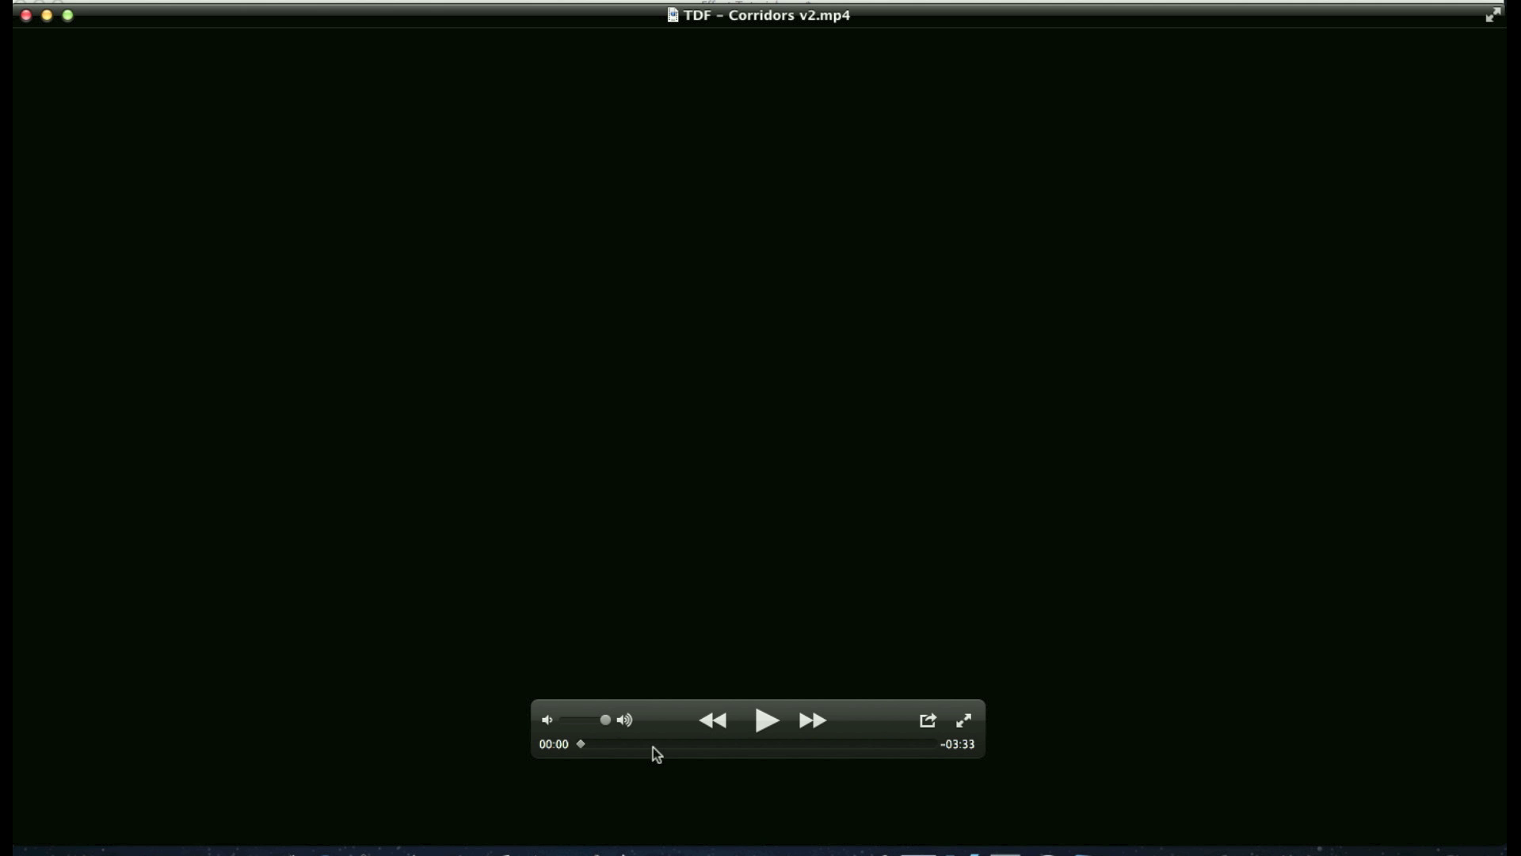
pyautogui.moveTo(654, 747); pyautogui.dragTo(736, 750)
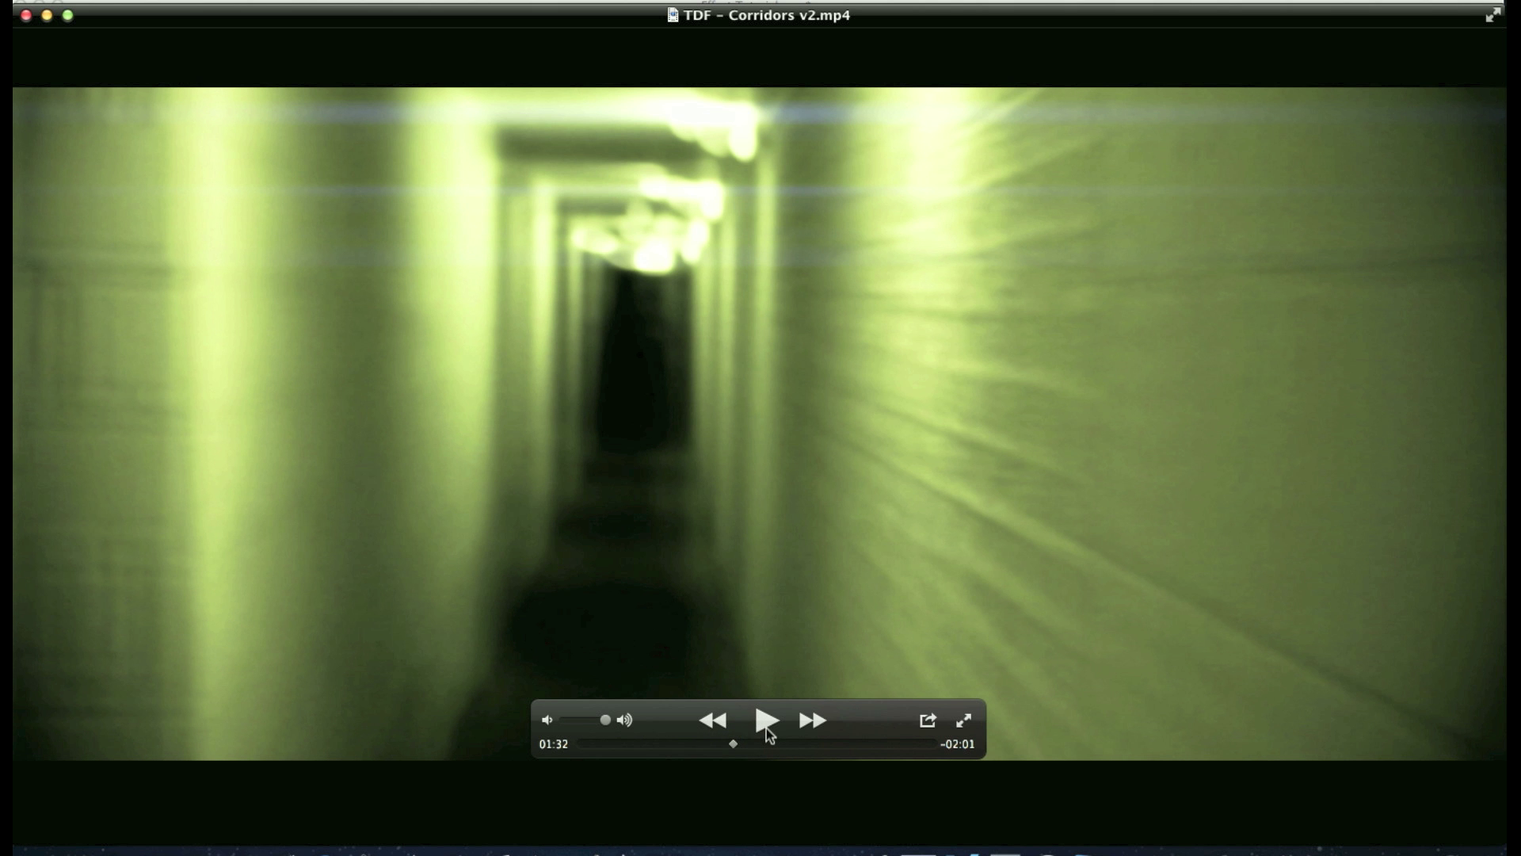
pyautogui.click(766, 729)
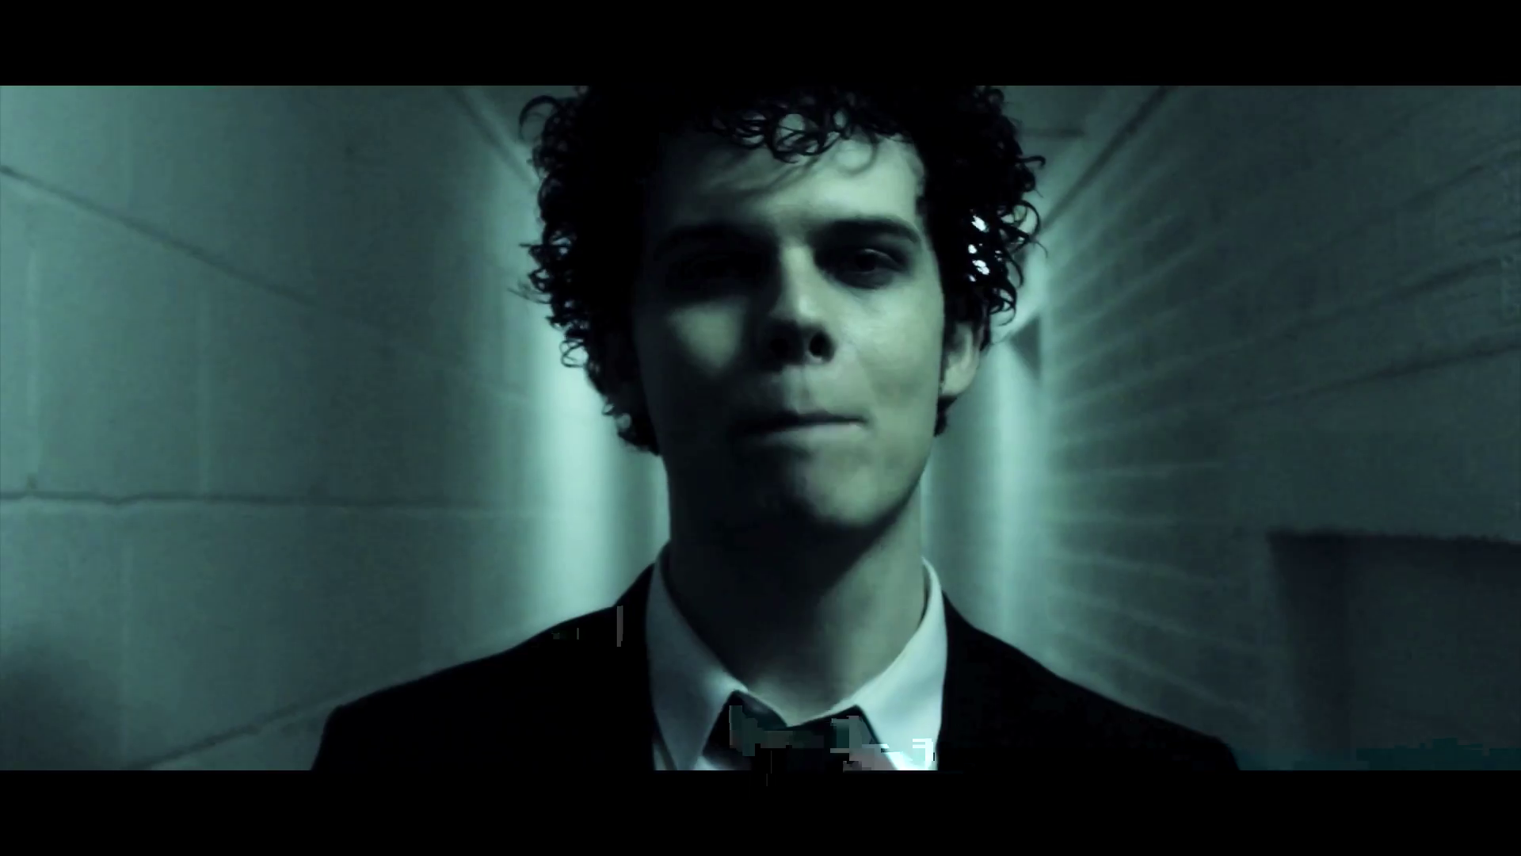
pyautogui.press('Escape')
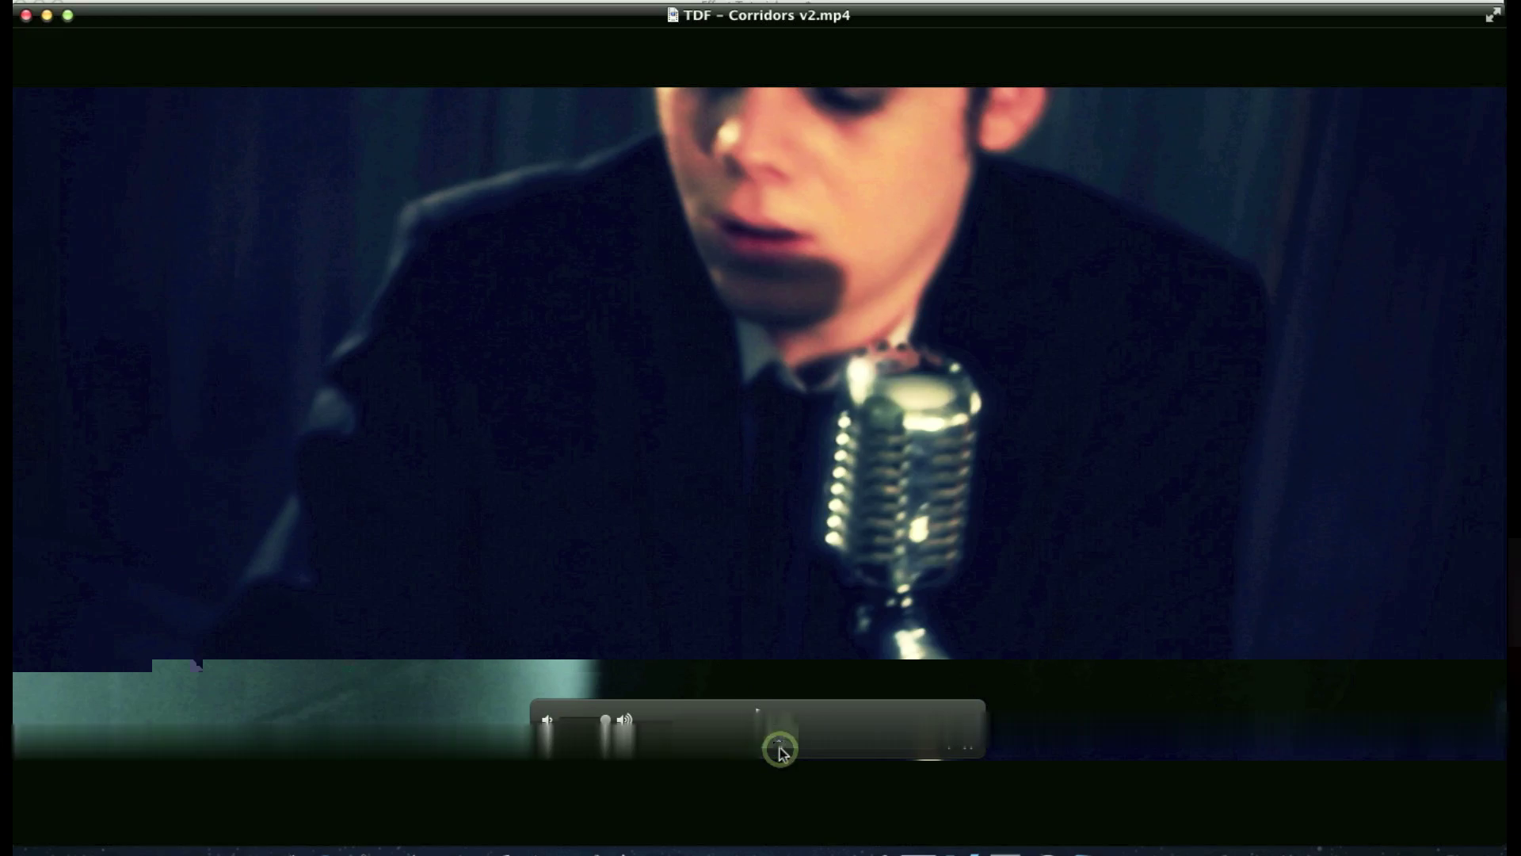
# Step: Play the music video from 02:03 to review the twitch shots, then pause it and leave full screen
pyautogui.click(785, 744)
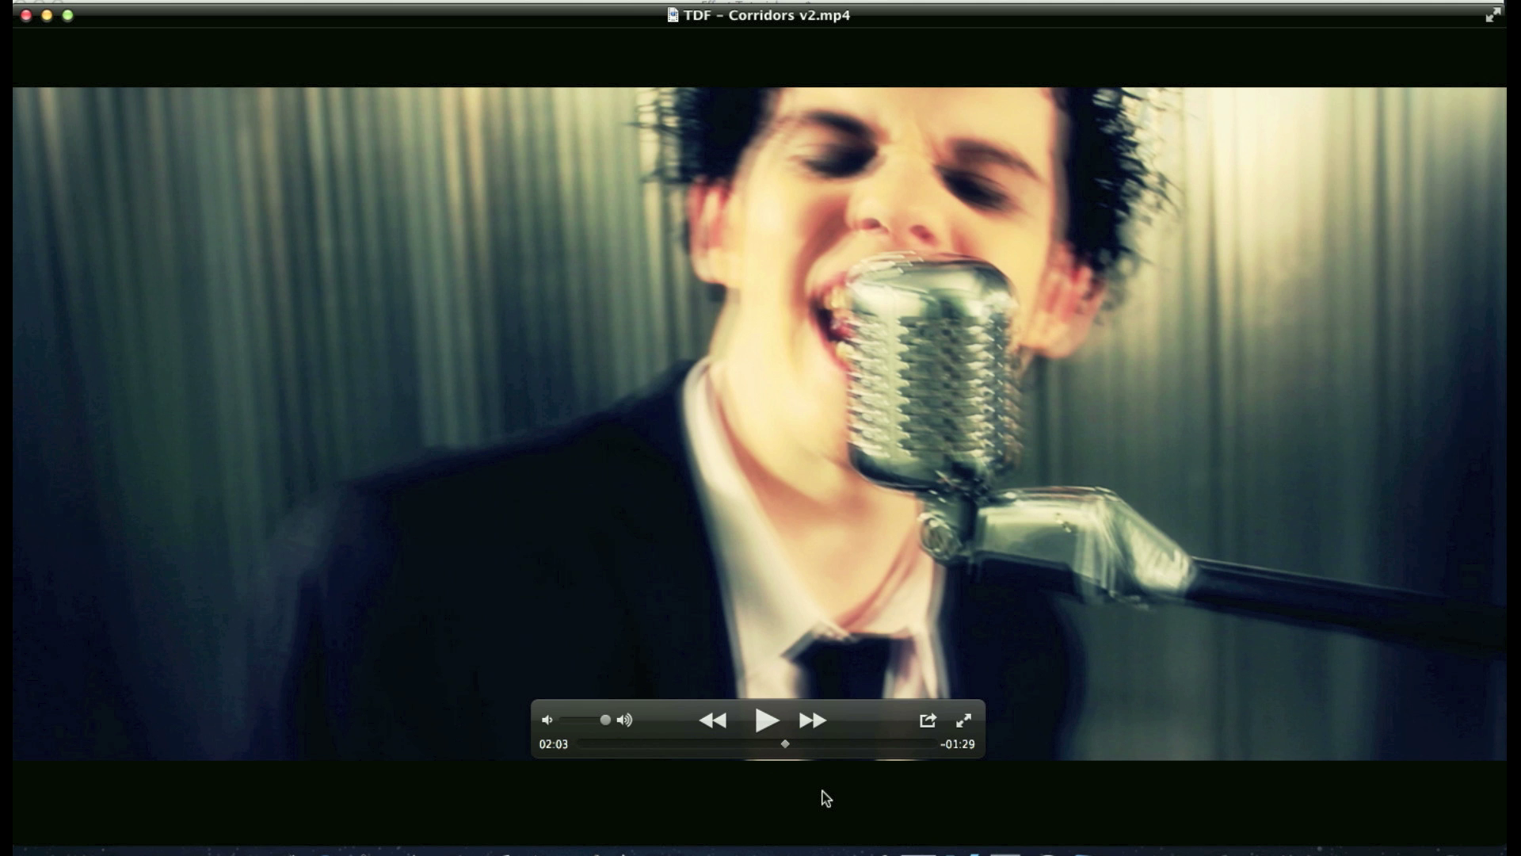
pyautogui.click(767, 723)
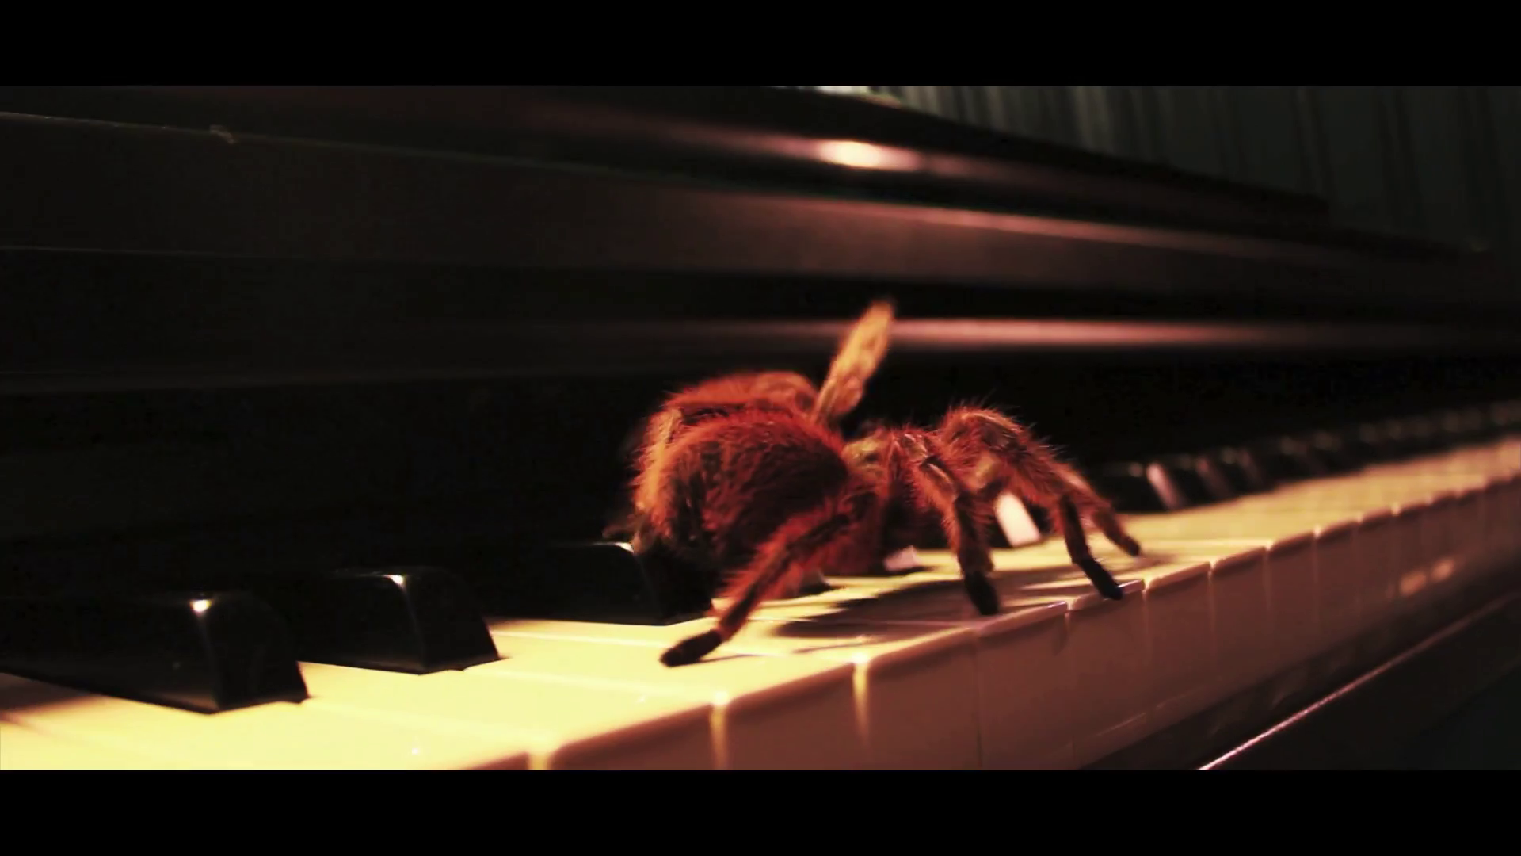
pyautogui.press('space')
pyautogui.press('Escape')
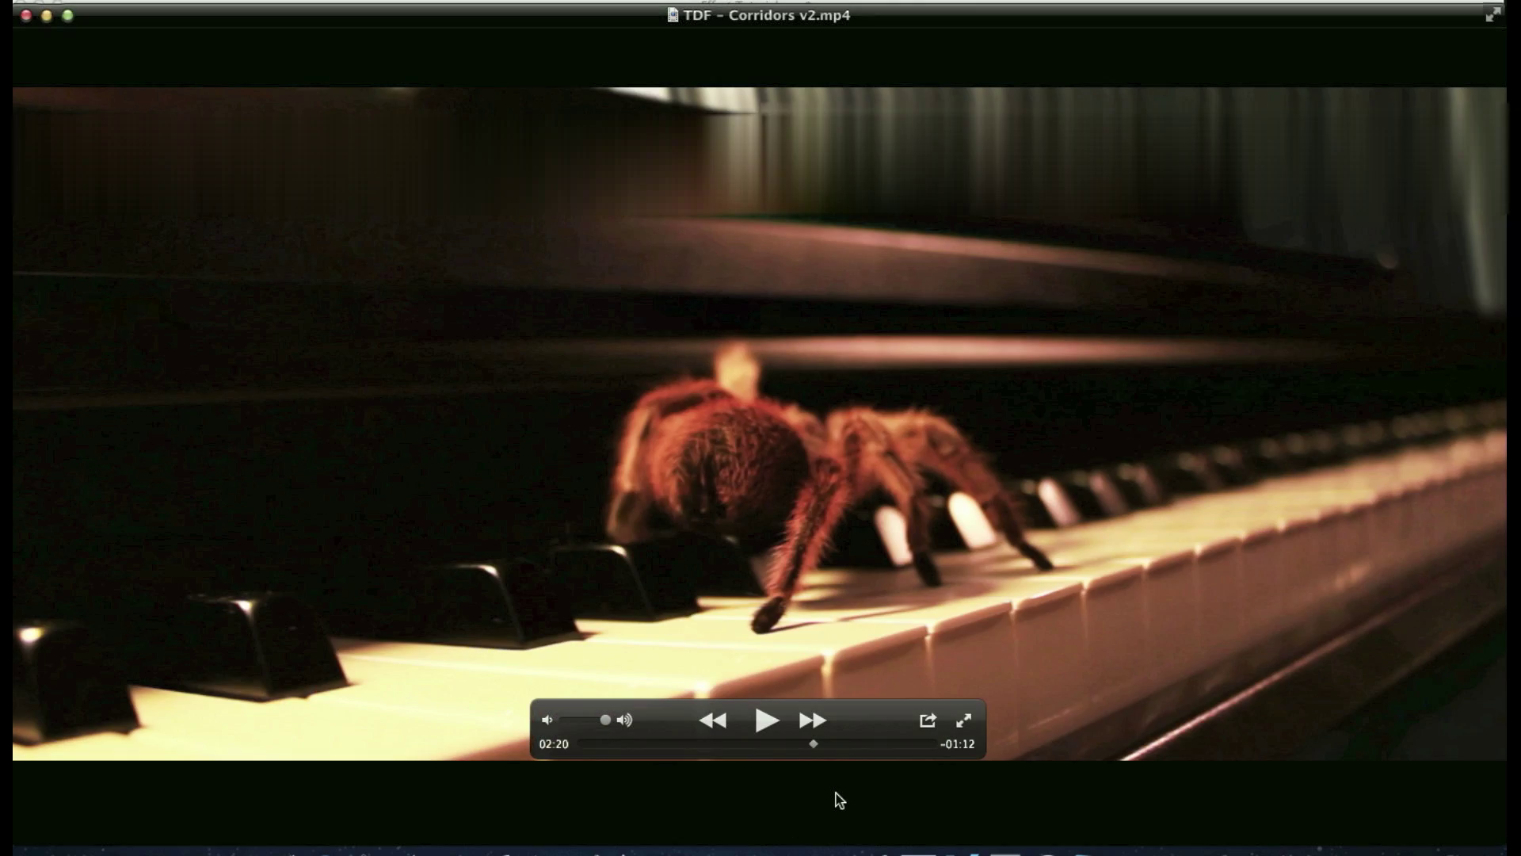
# Step: Quit the video player, close the corridors search window and return to the After Effects project
pyautogui.press('super+q')
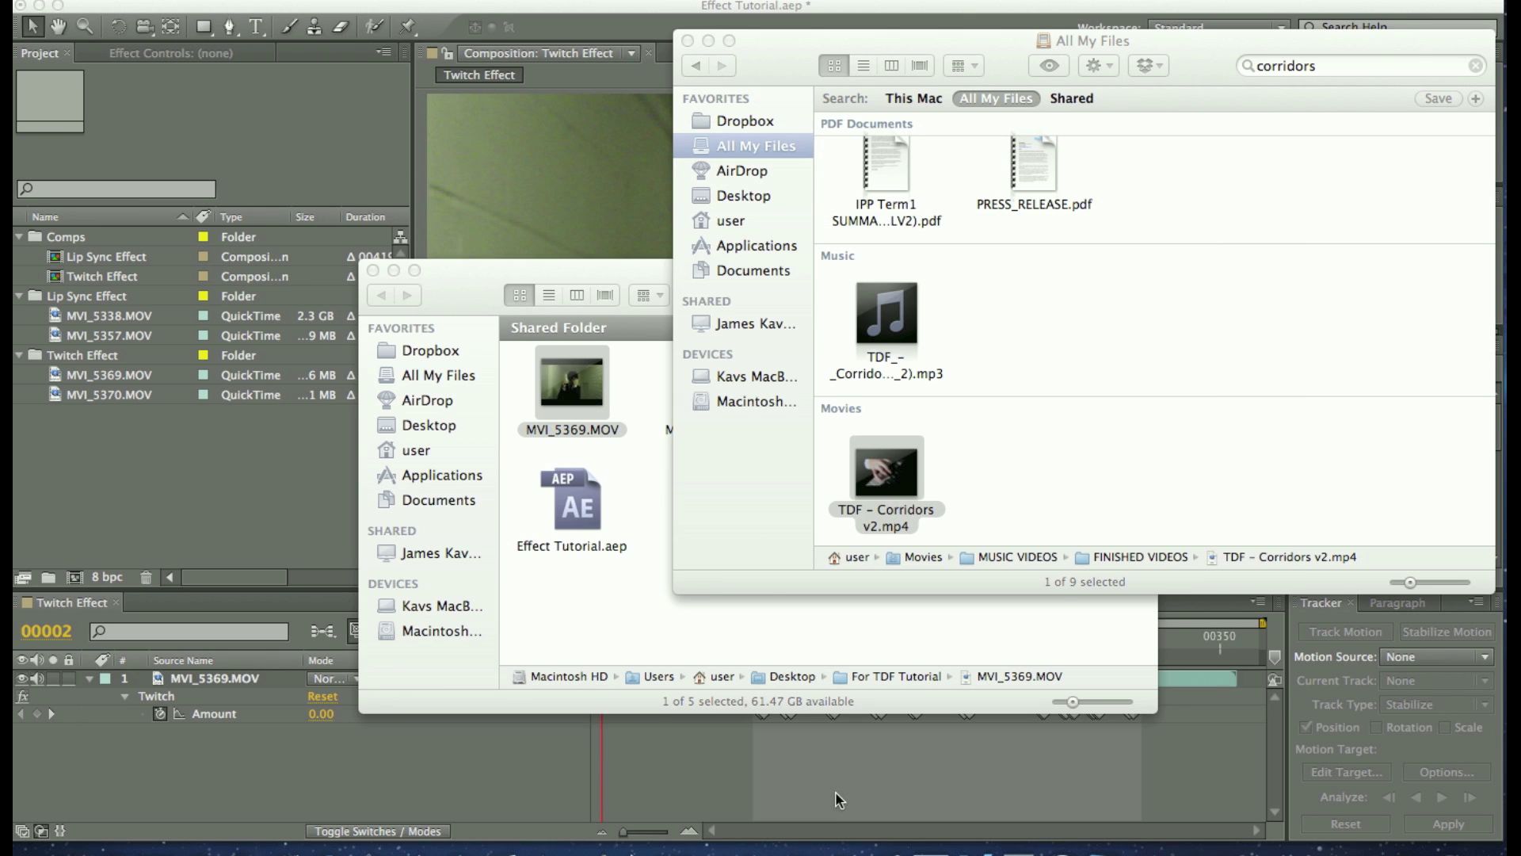
pyautogui.click(486, 626)
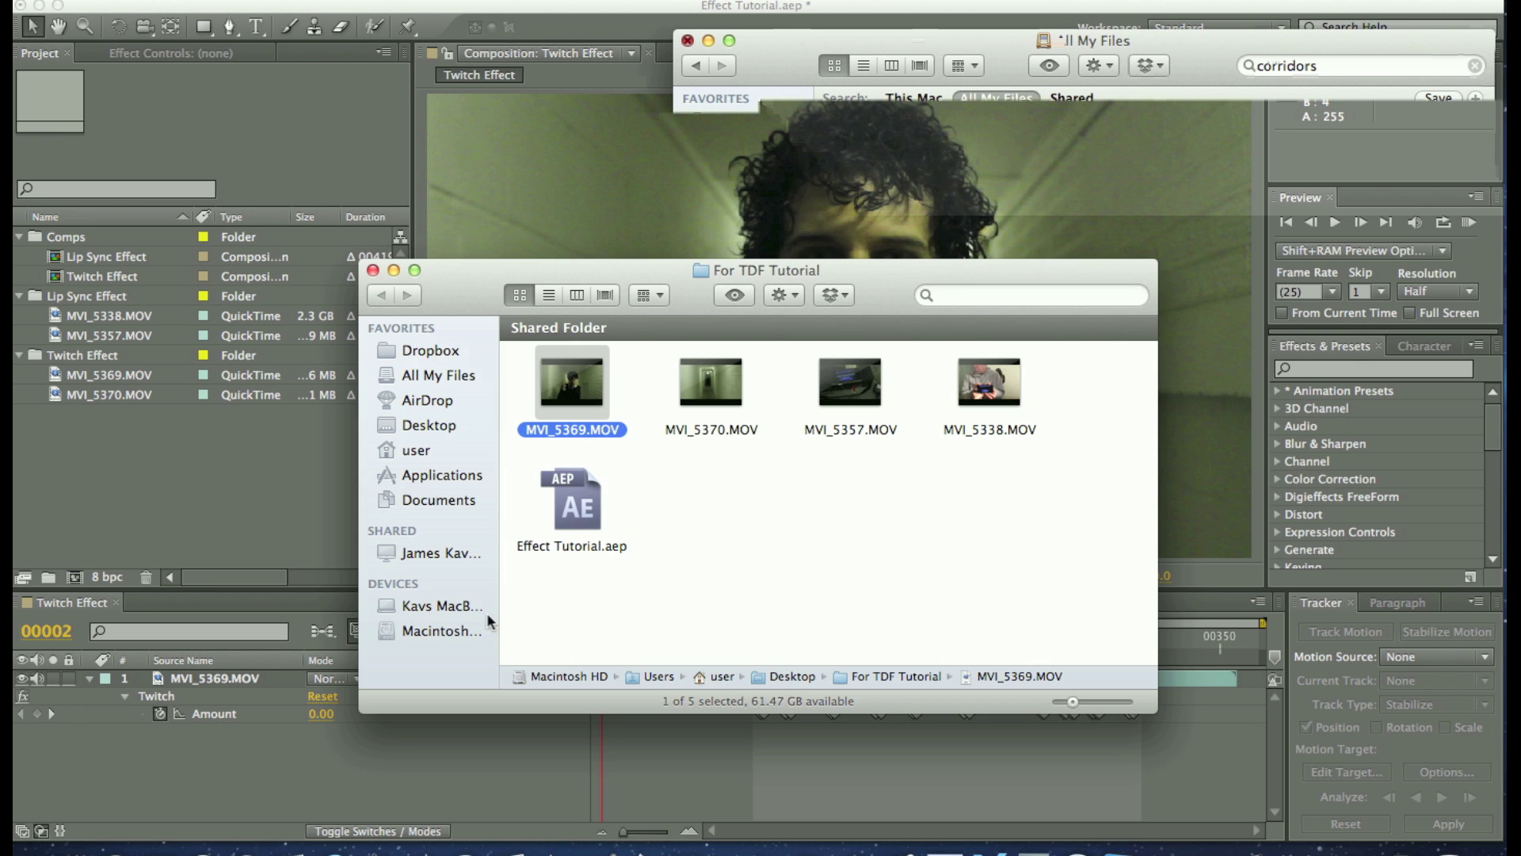
pyautogui.click(194, 523)
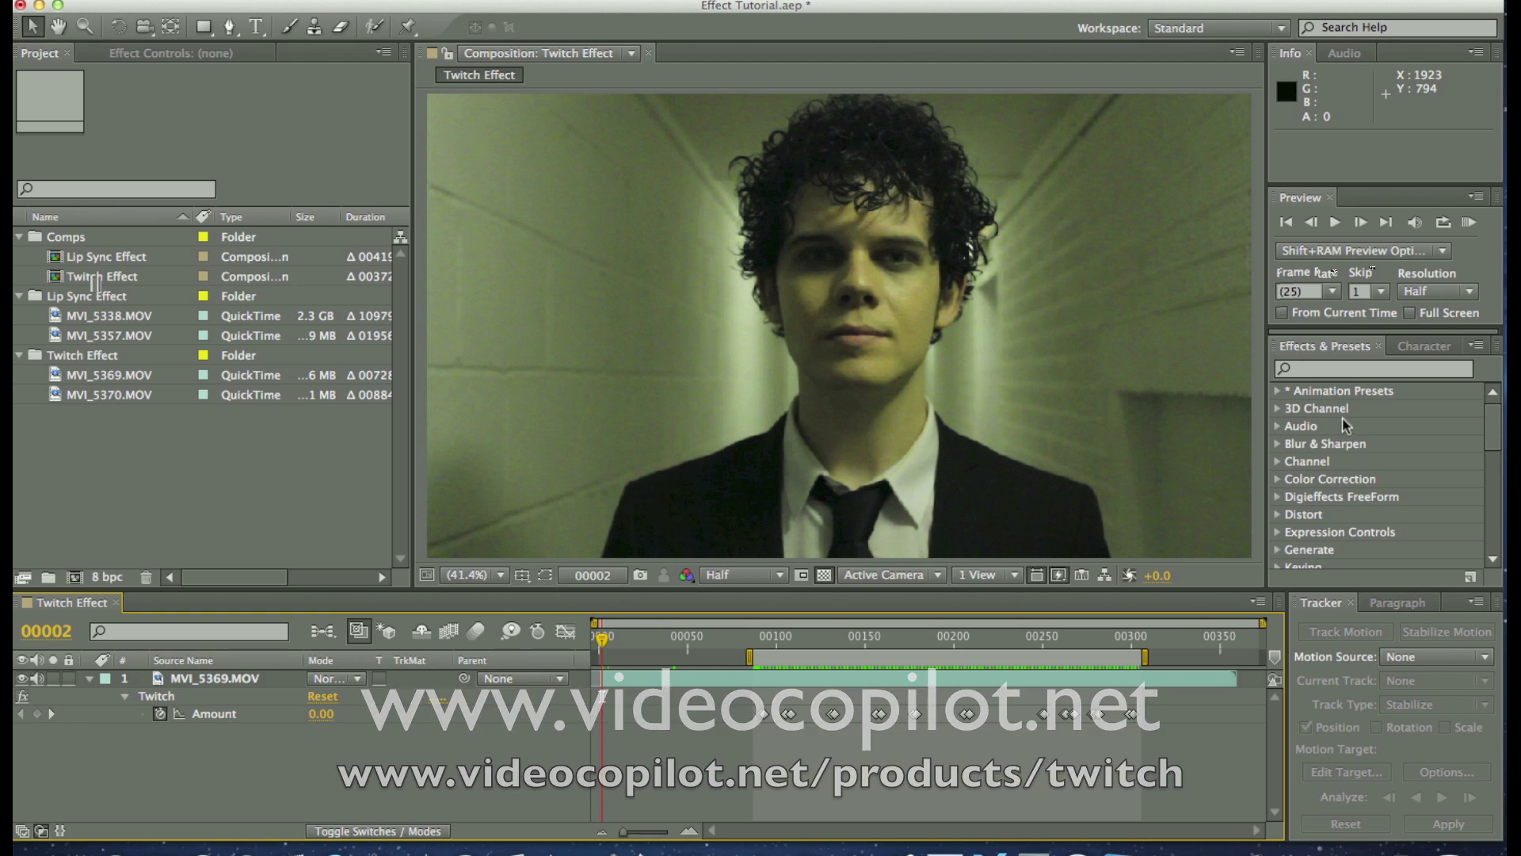
# Step: Create a new composition from the MVI_5369.MOV clip in the Twitch Effect folder
pyautogui.click(1328, 371)
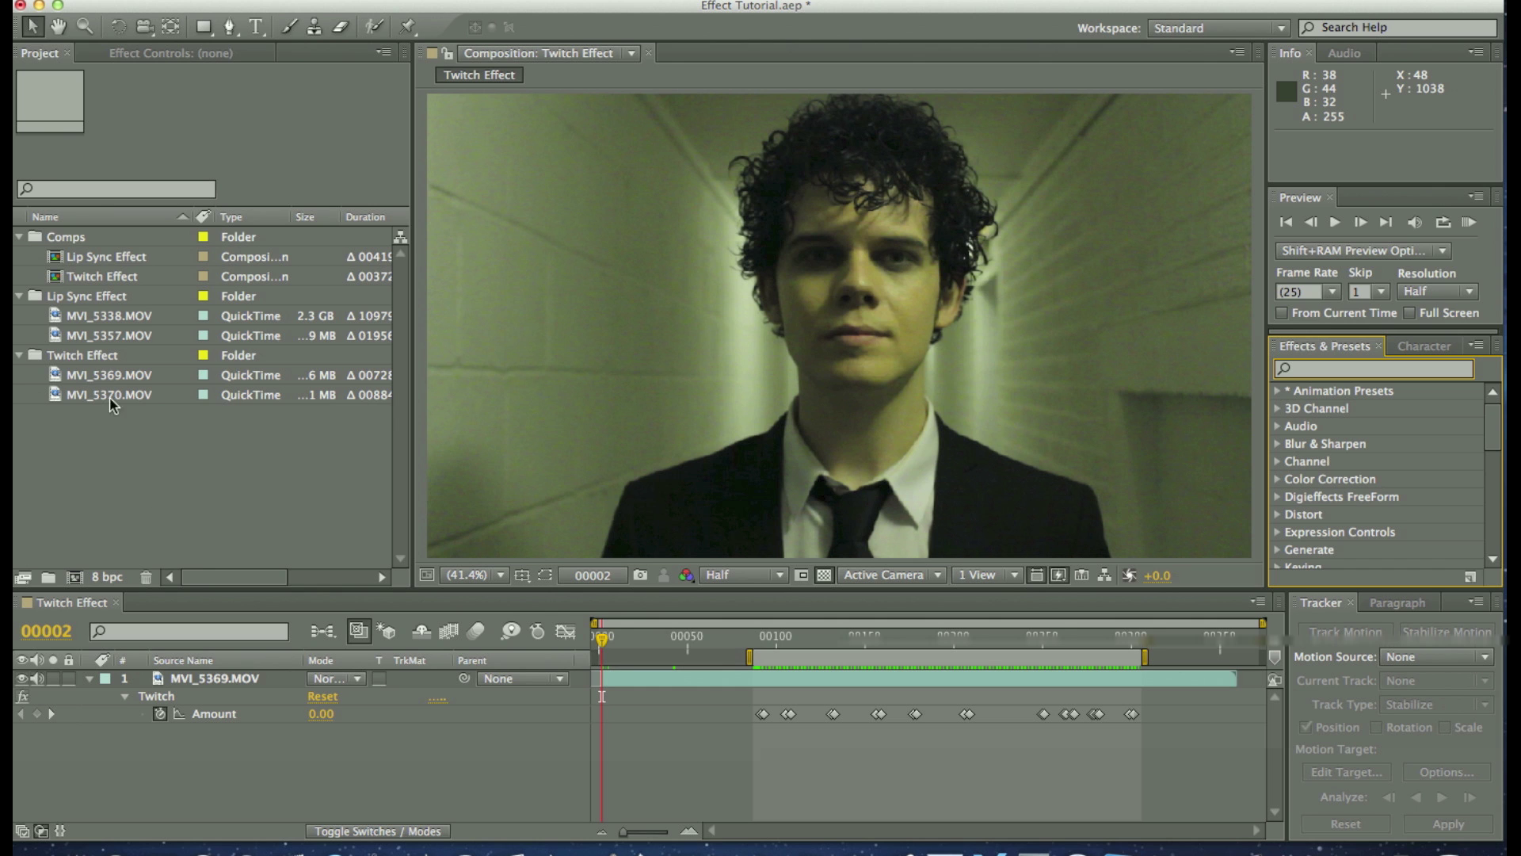
pyautogui.click(97, 374)
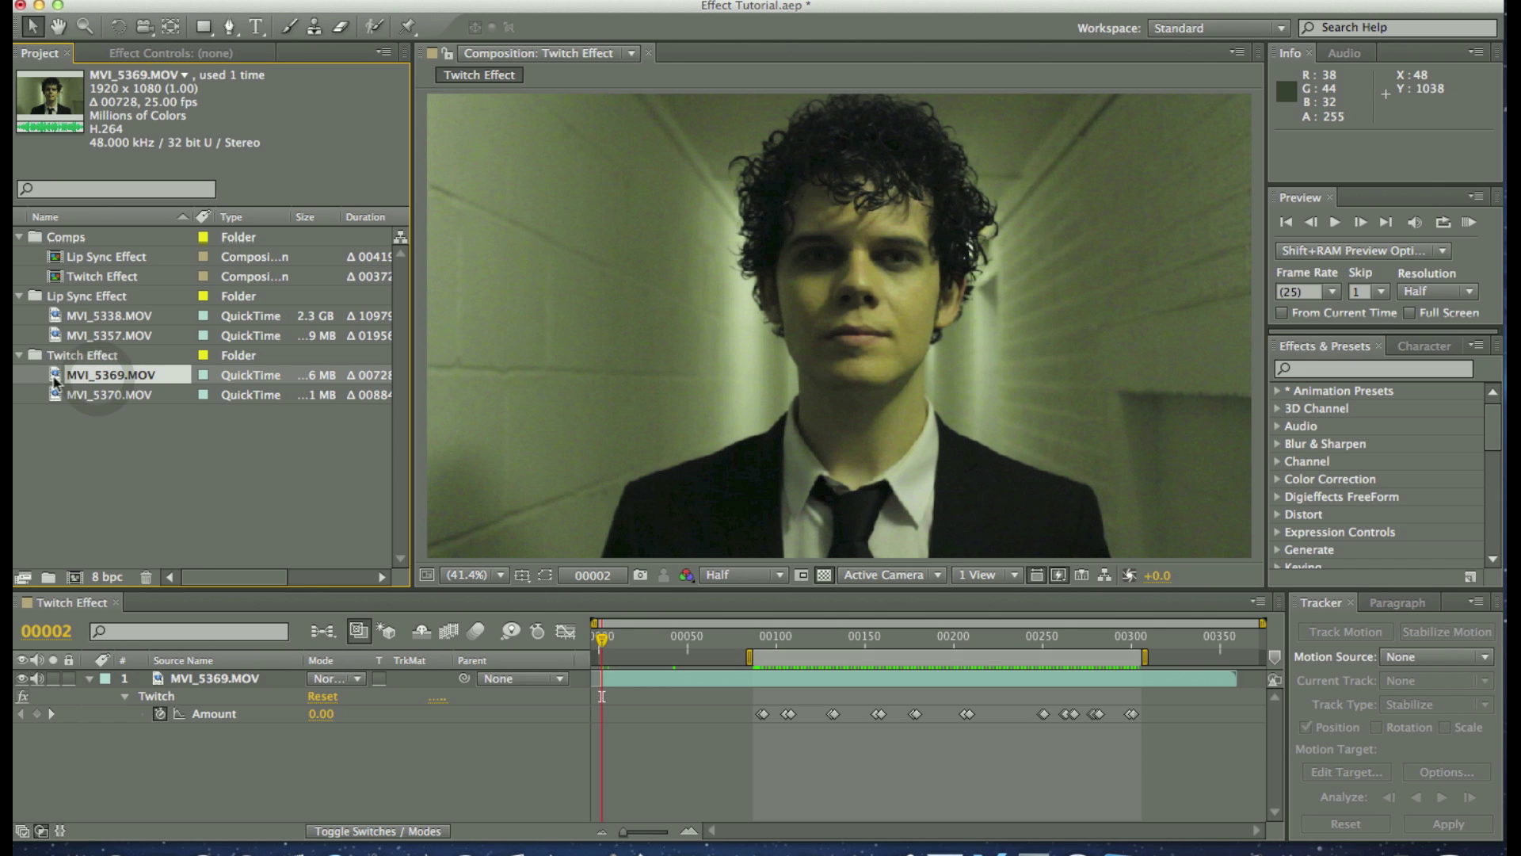
pyautogui.moveTo(53, 379); pyautogui.dragTo(74, 579)
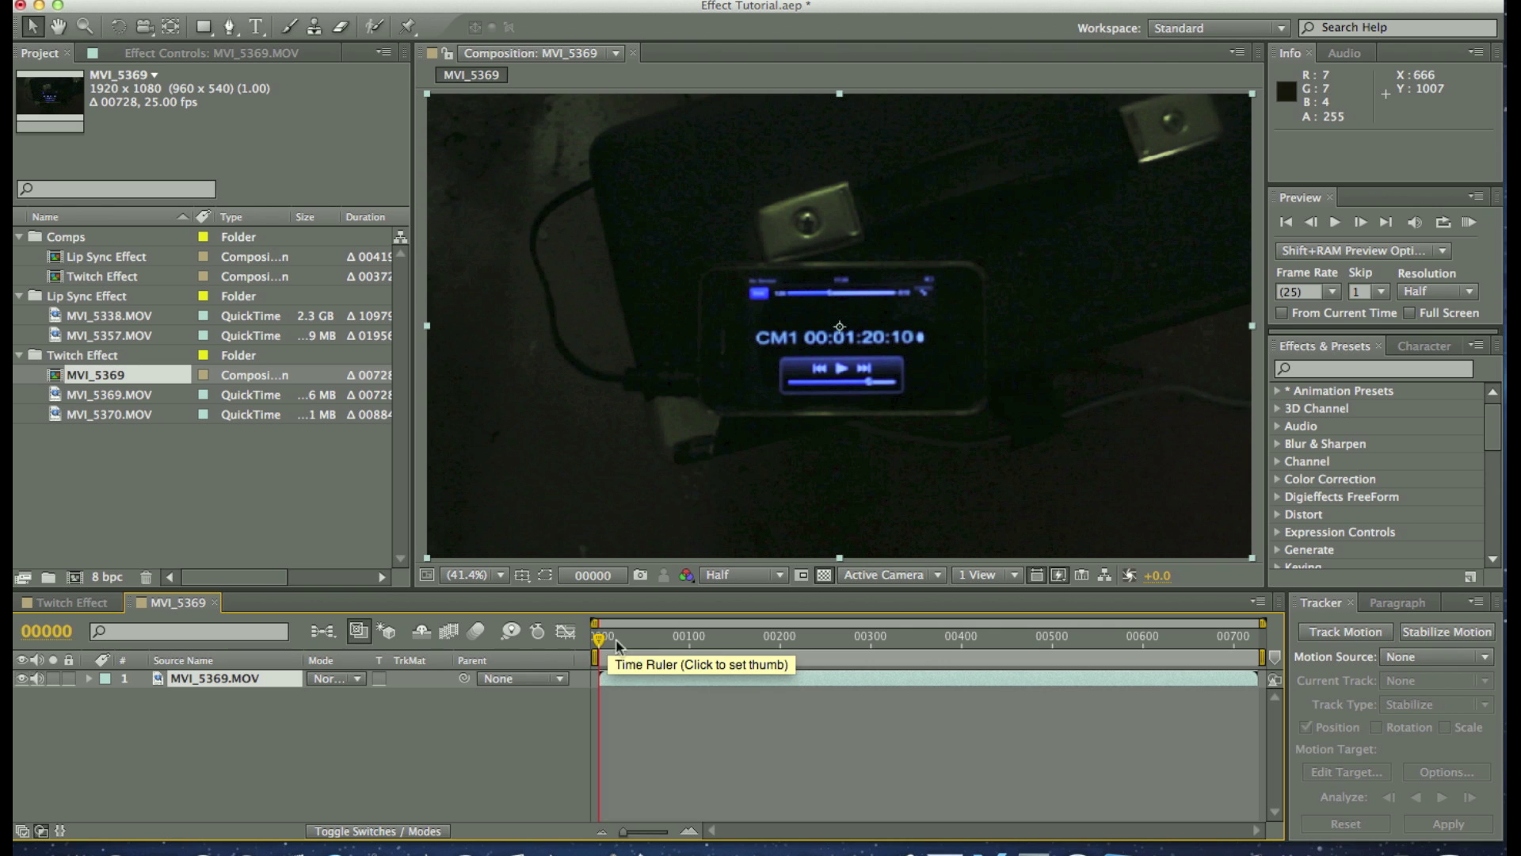
# Step: Set the work area to start at frame 327 and trim the composition to the work area
pyautogui.click(794, 640)
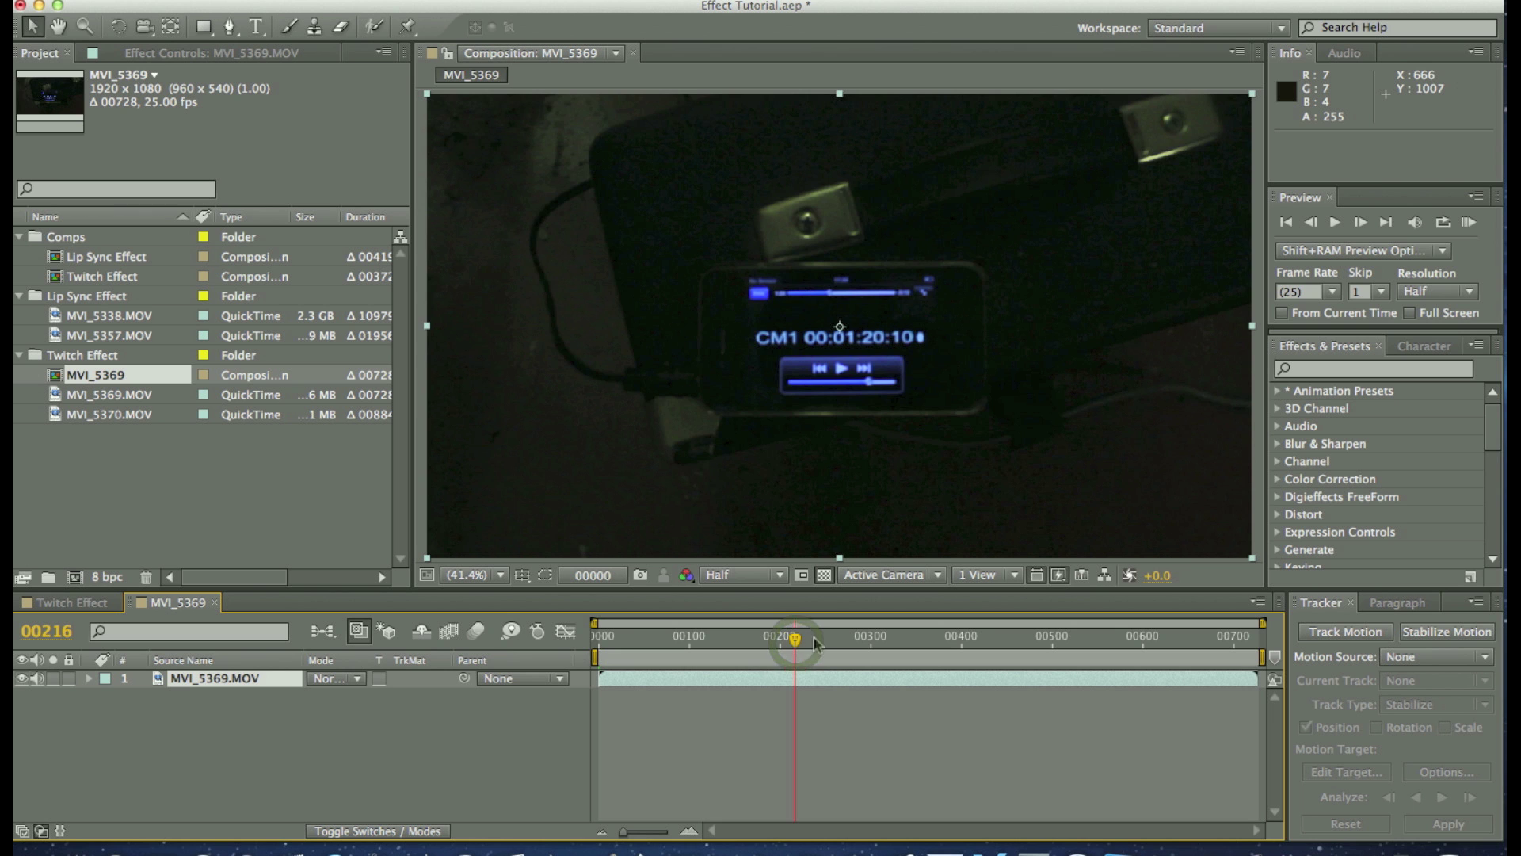
pyautogui.moveTo(794, 639); pyautogui.dragTo(897, 644)
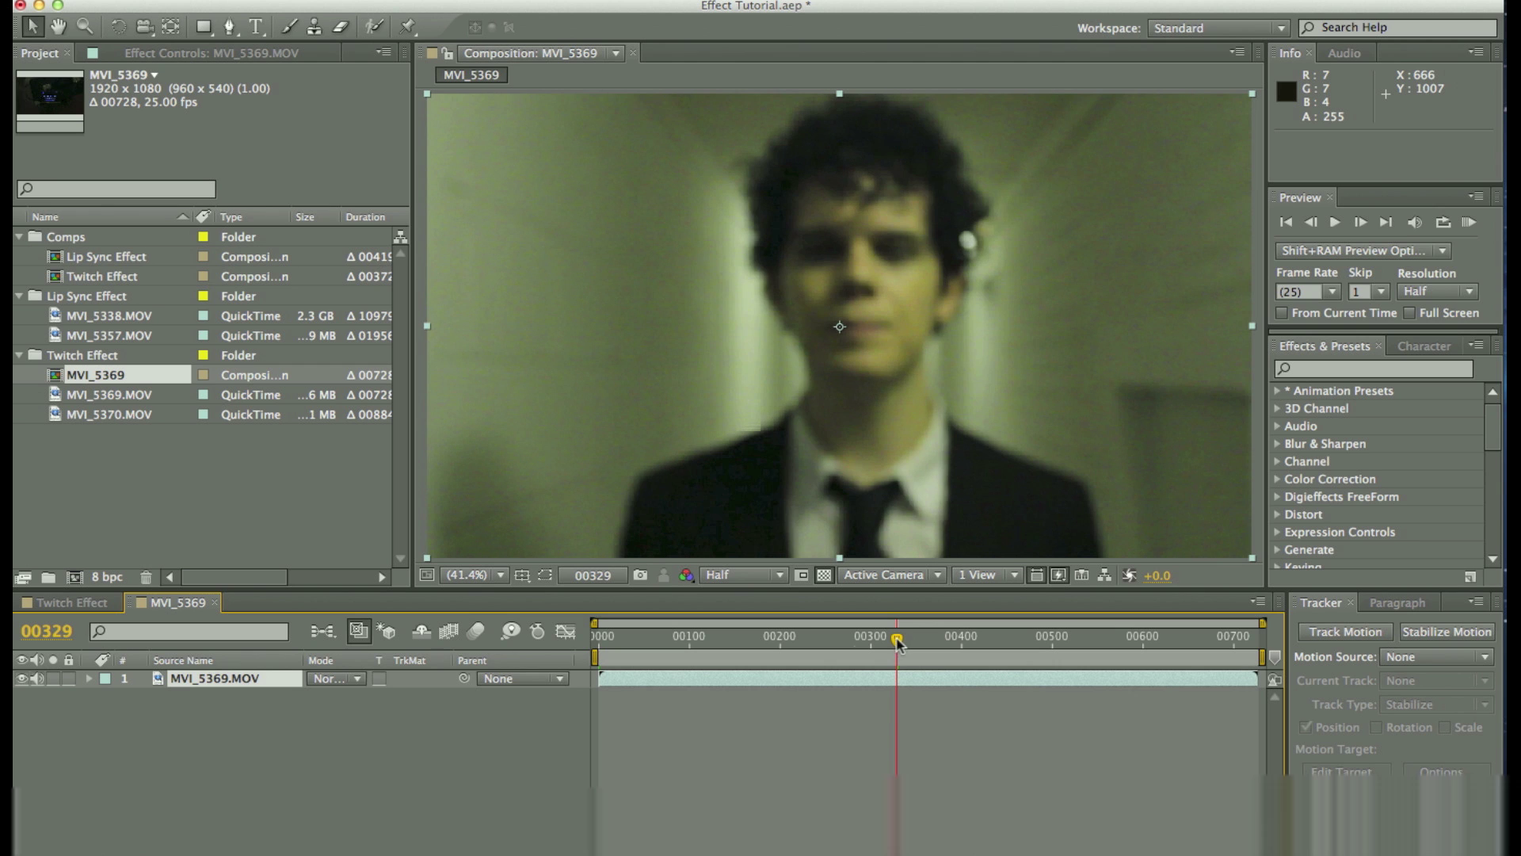
pyautogui.moveTo(595, 657); pyautogui.dragTo(894, 657)
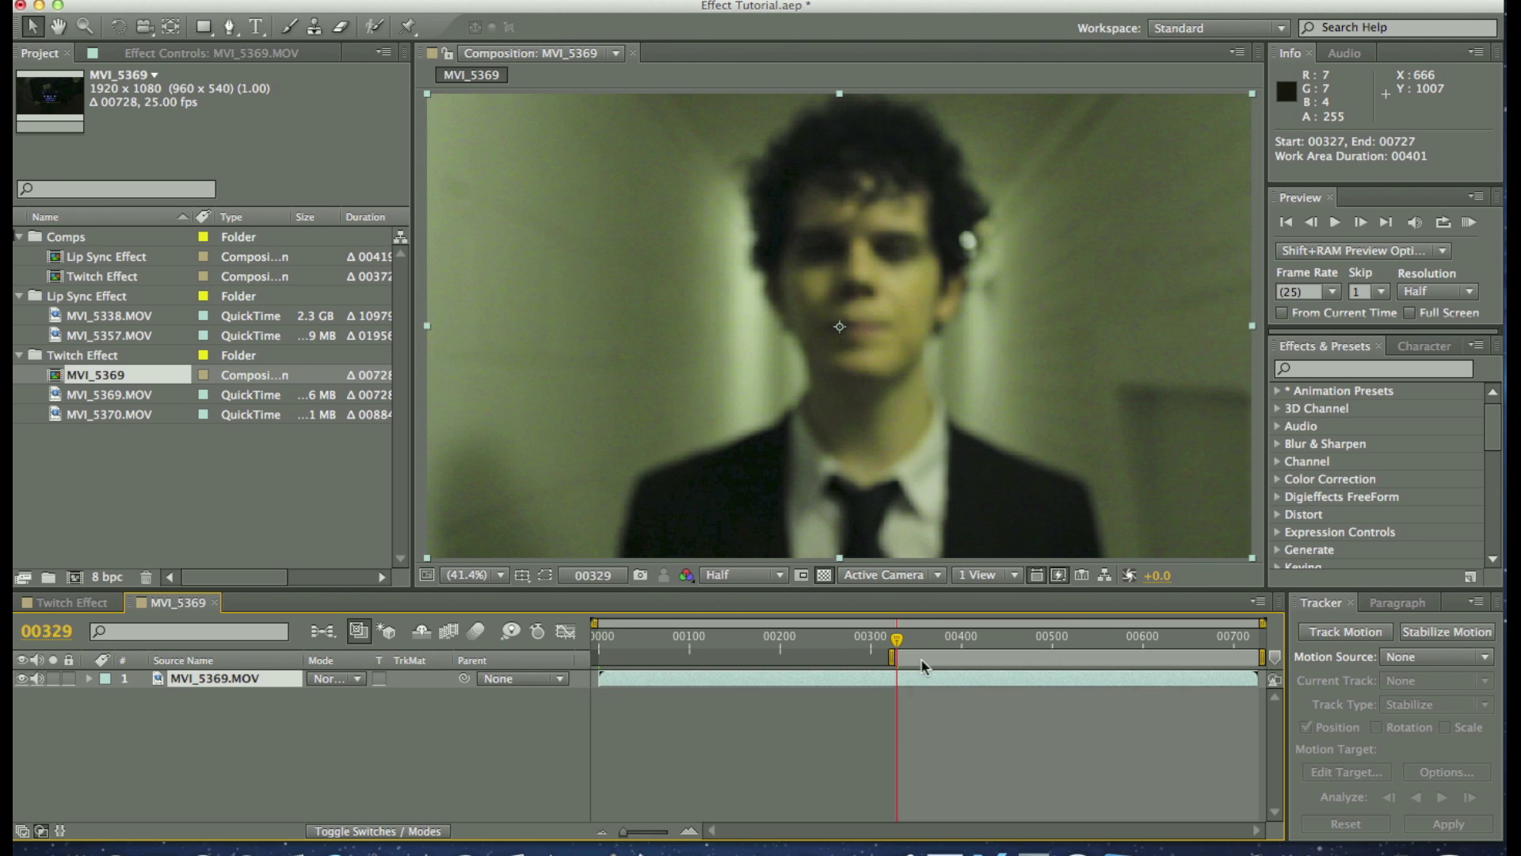
pyautogui.rightClick(918, 657)
pyautogui.click(958, 713)
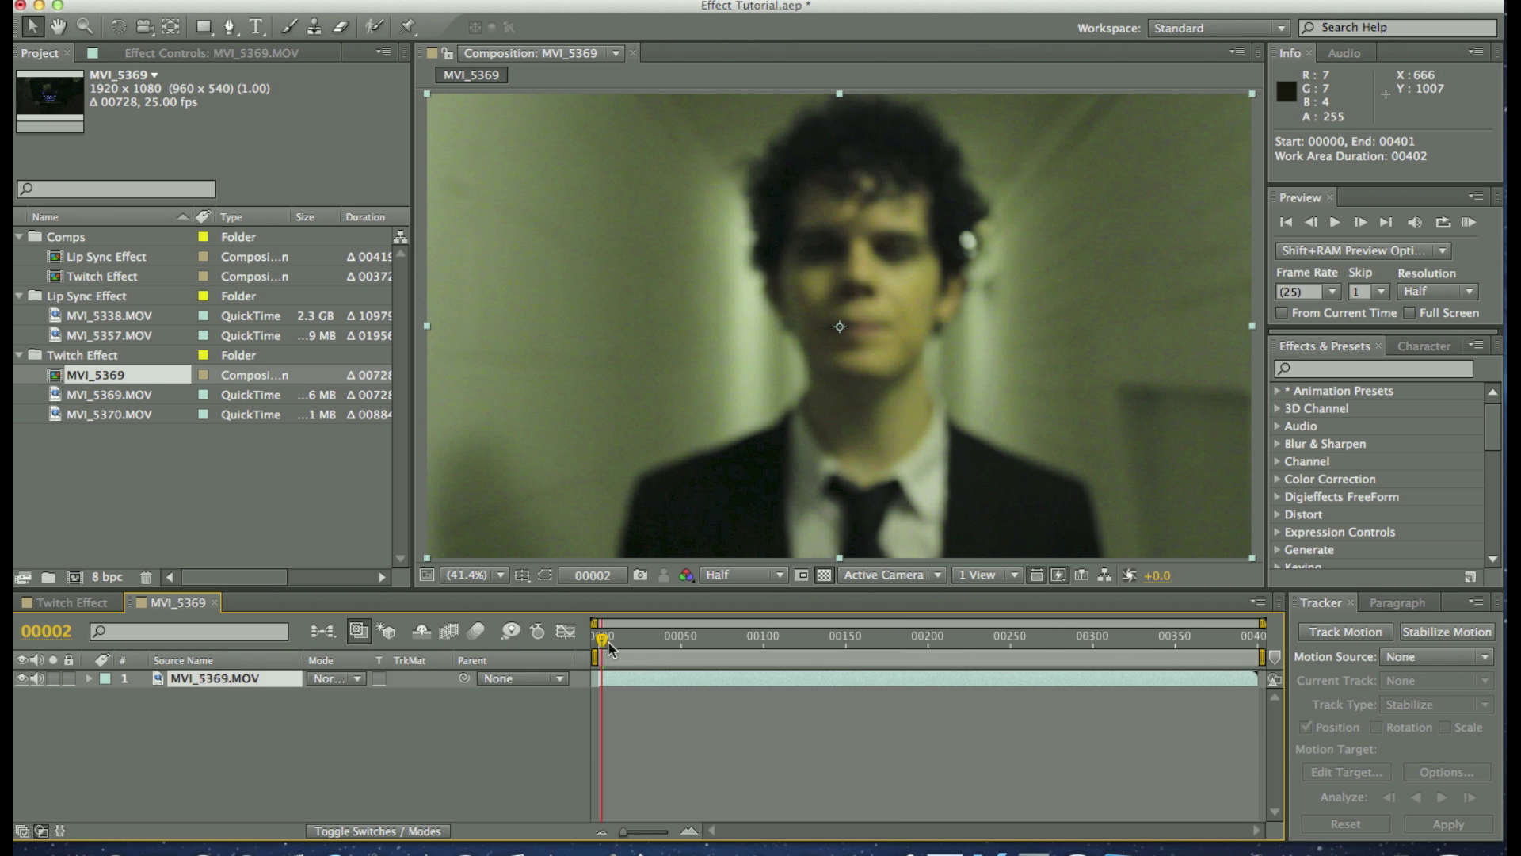
# Step: Move the work area start to frame 21 and trim the composition to the work area again
pyautogui.moveTo(607, 640); pyautogui.dragTo(663, 641)
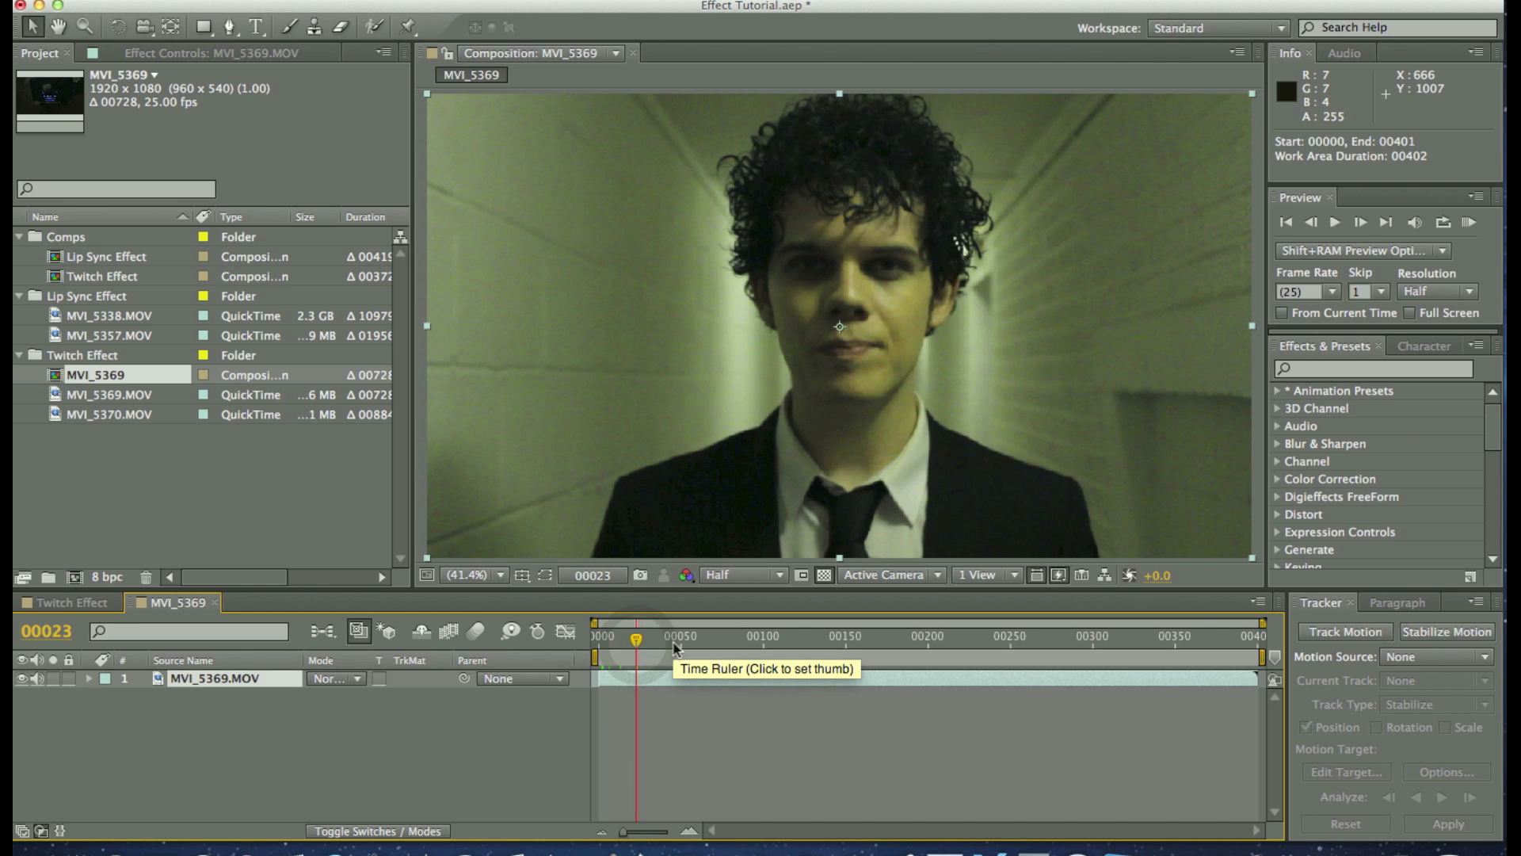
pyautogui.moveTo(596, 659); pyautogui.dragTo(630, 657)
pyautogui.rightClick(663, 662)
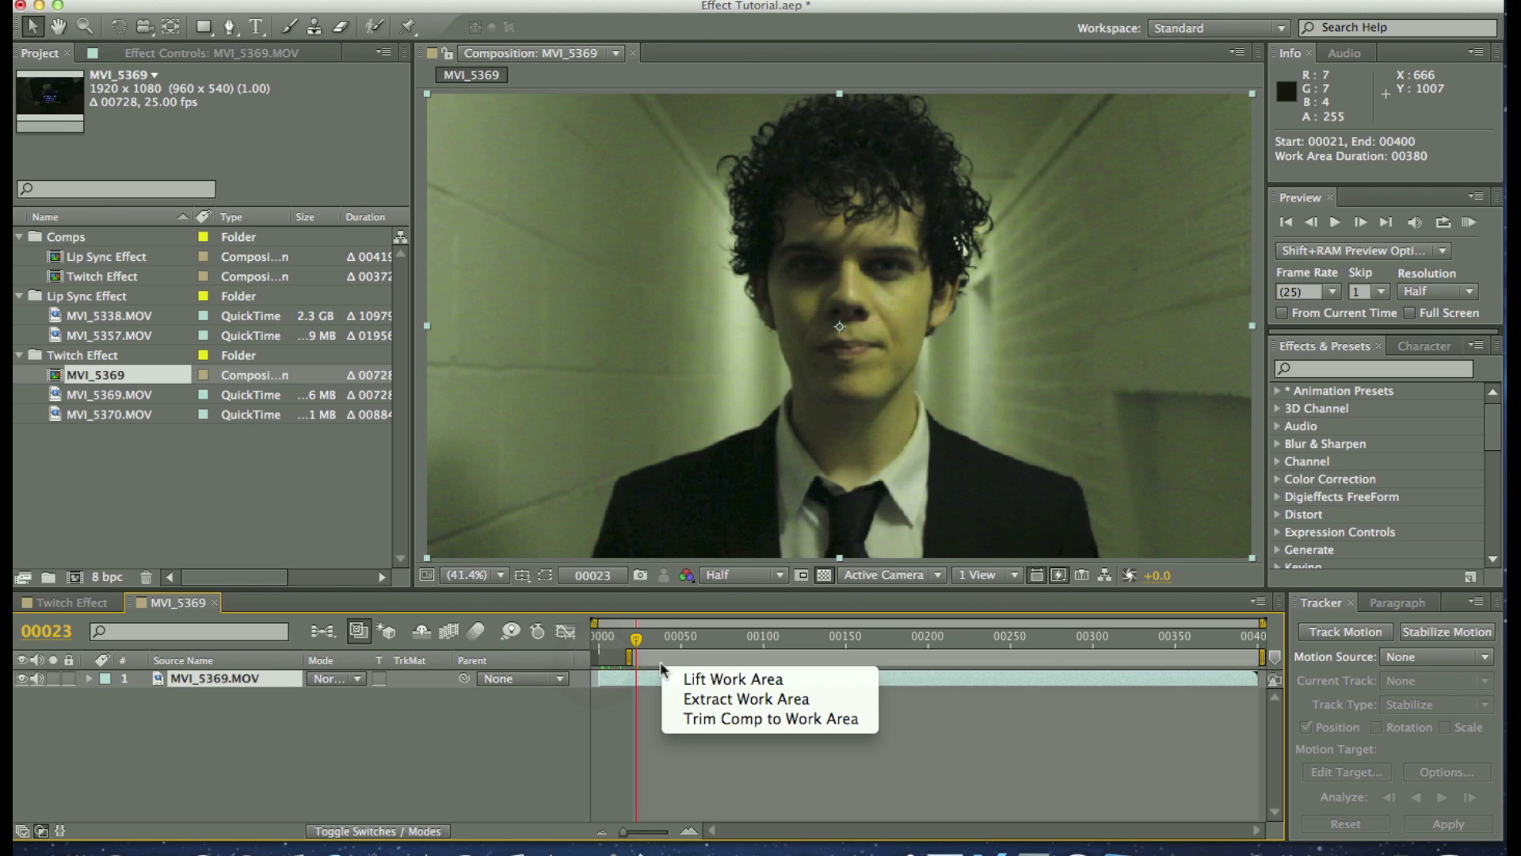
pyautogui.click(683, 717)
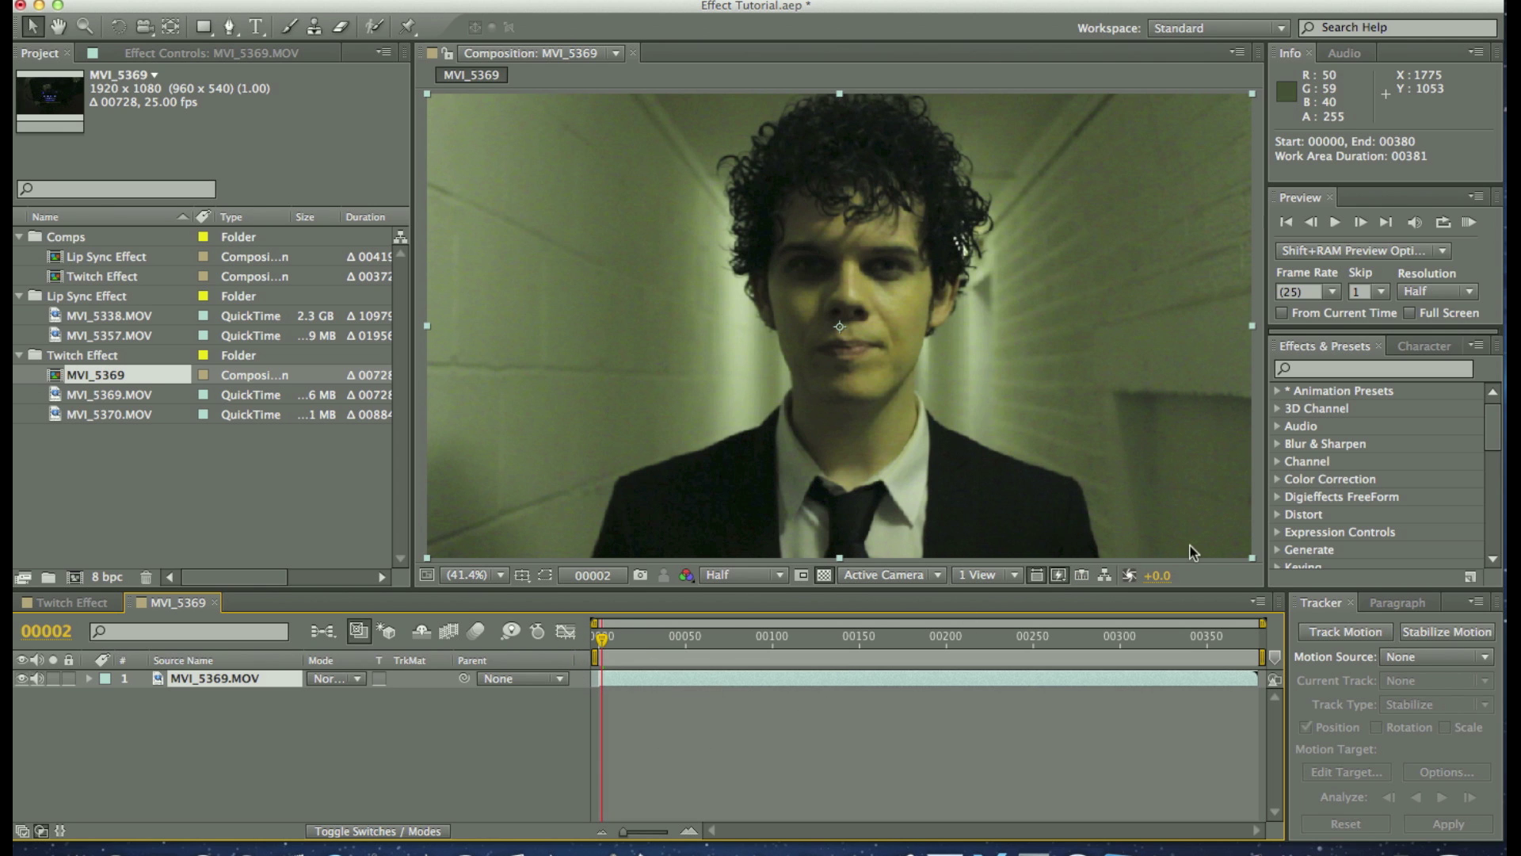
# Step: Search the effects for "twitch" and apply the Video Copilot Twitch effect to the MVI_5369.MOV layer
pyautogui.click(1357, 368)
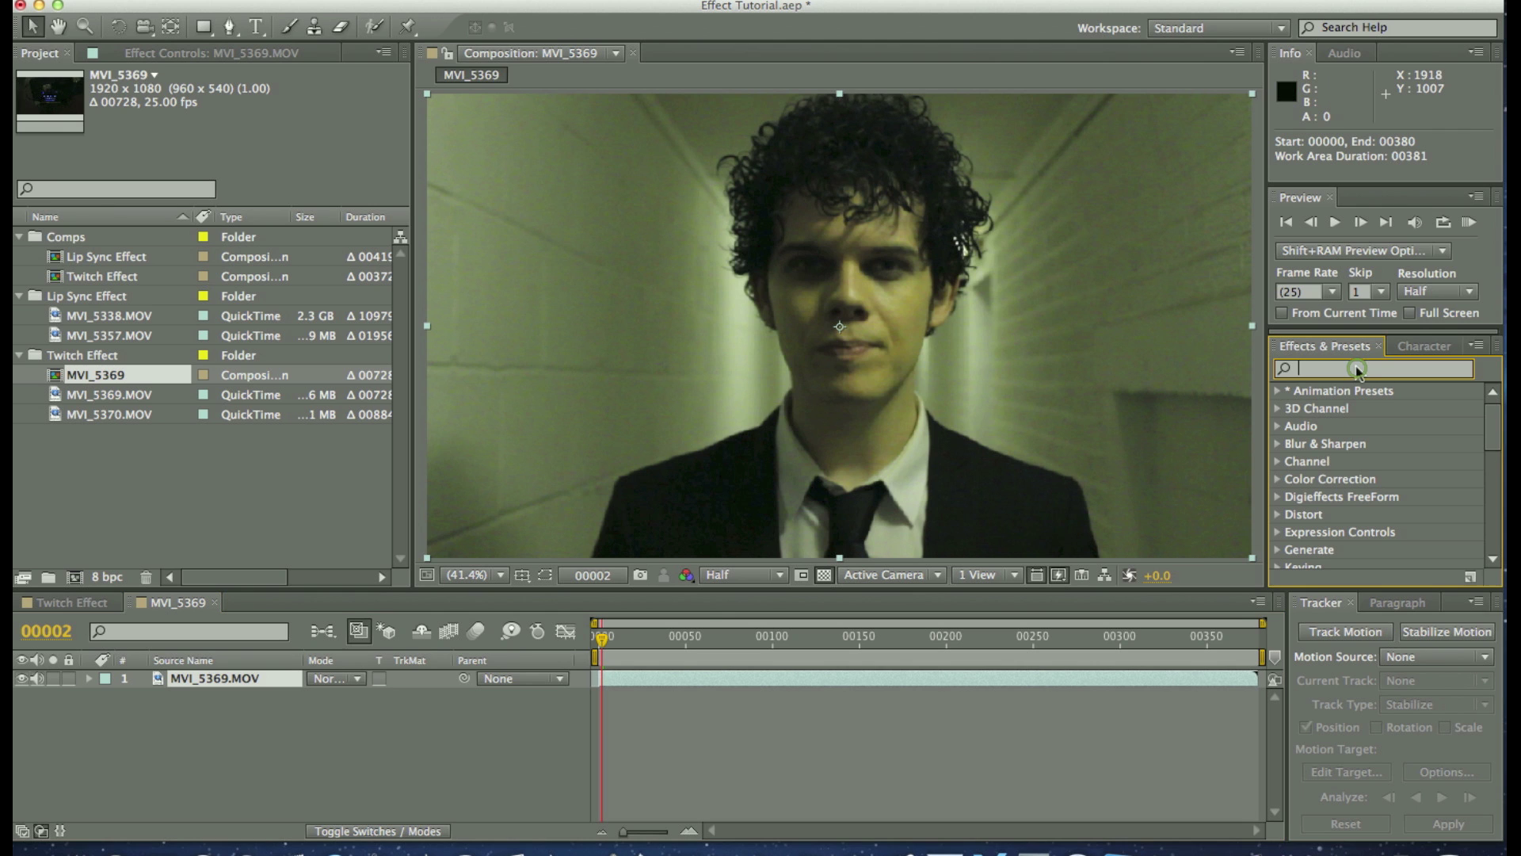
pyautogui.write('twitch')
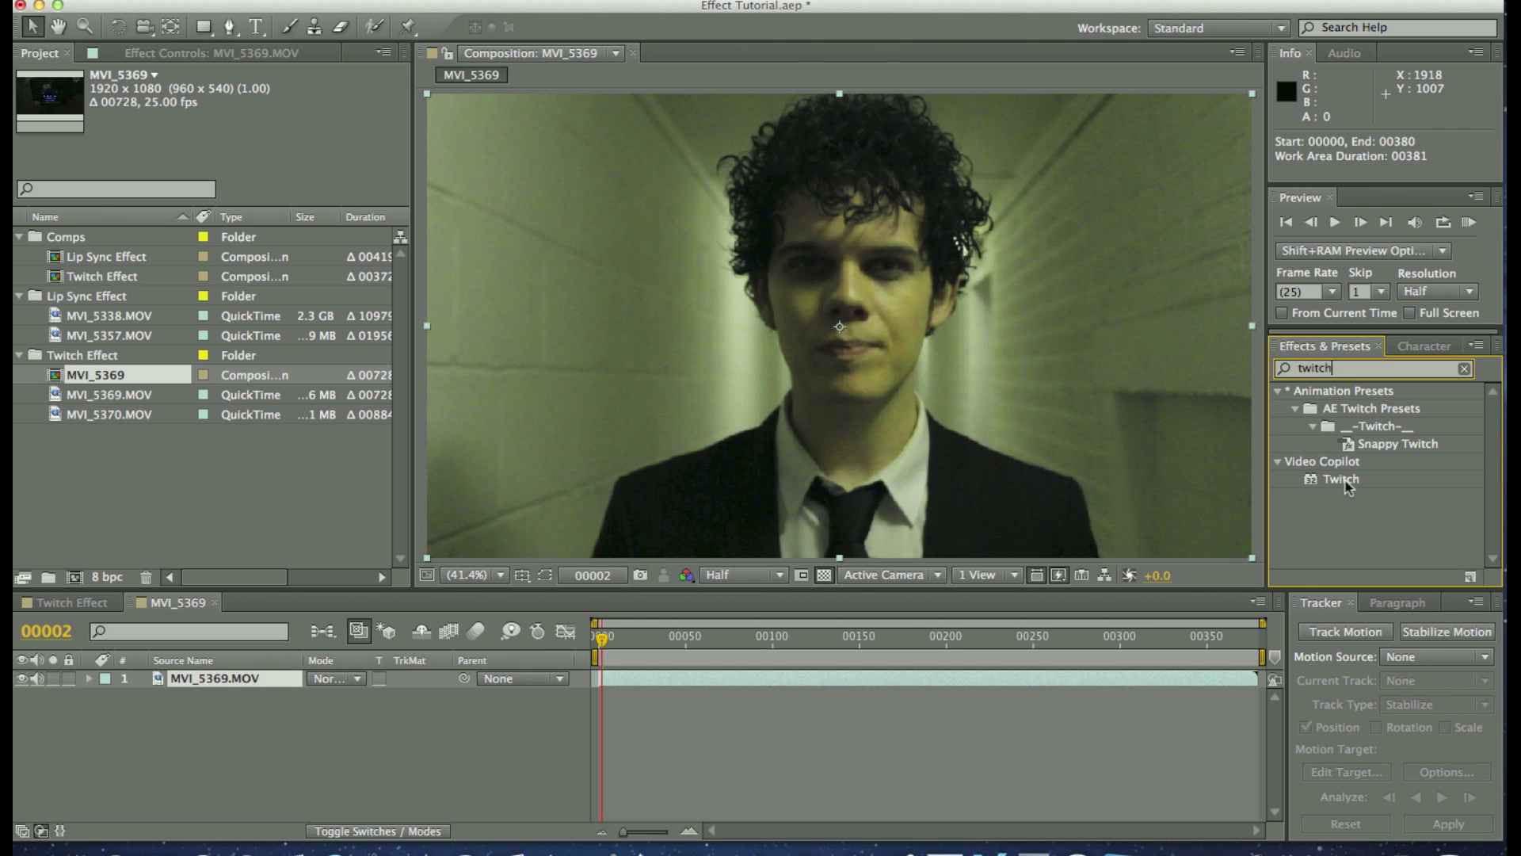
pyautogui.moveTo(1344, 487); pyautogui.dragTo(789, 686)
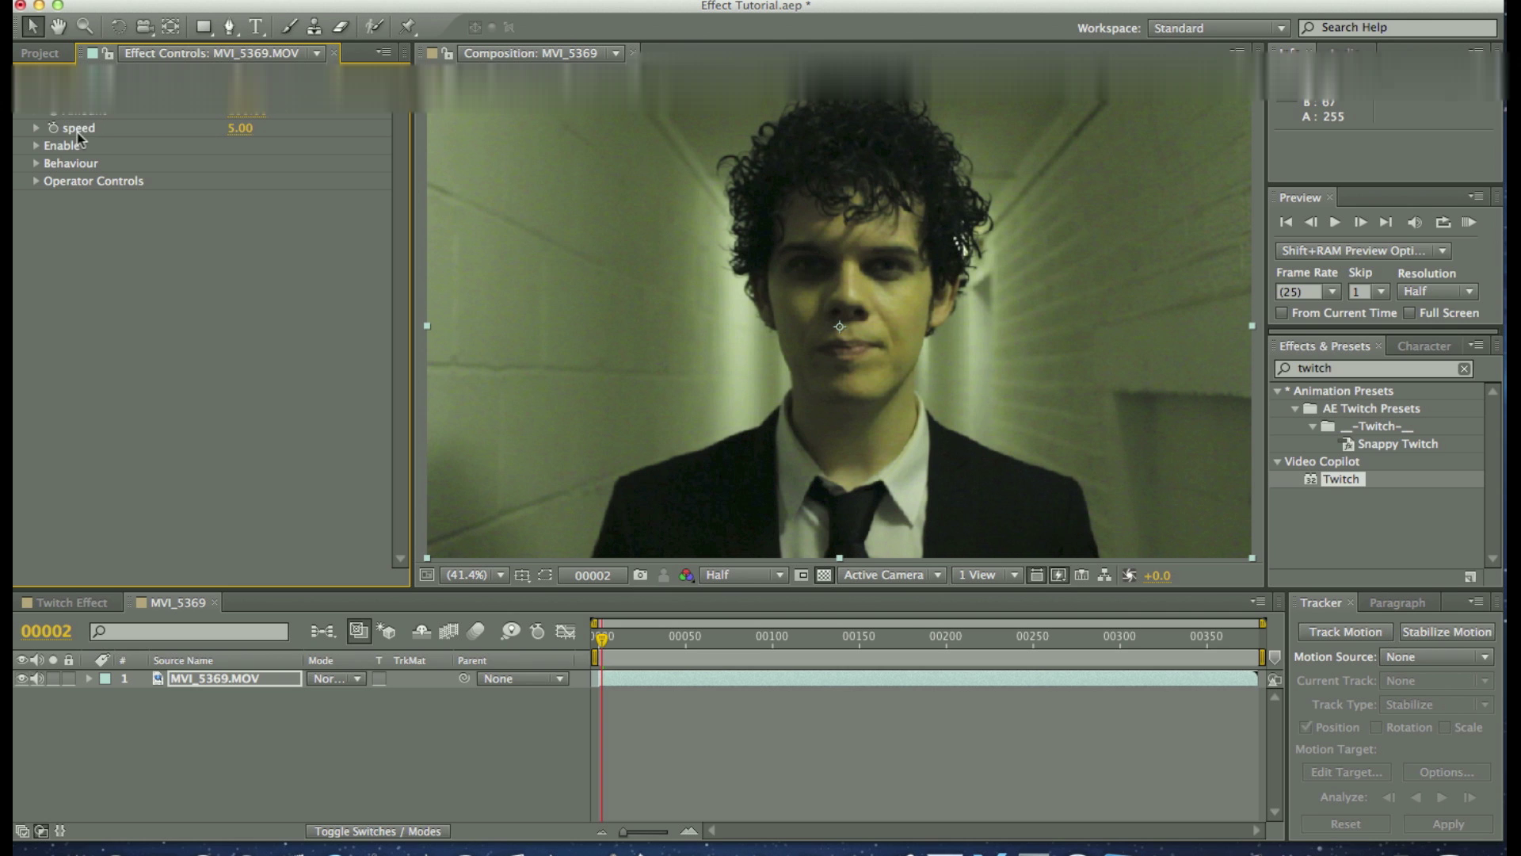
# Step: Enable the Light, Slide and Time operators of the Twitch effect
pyautogui.click(35, 147)
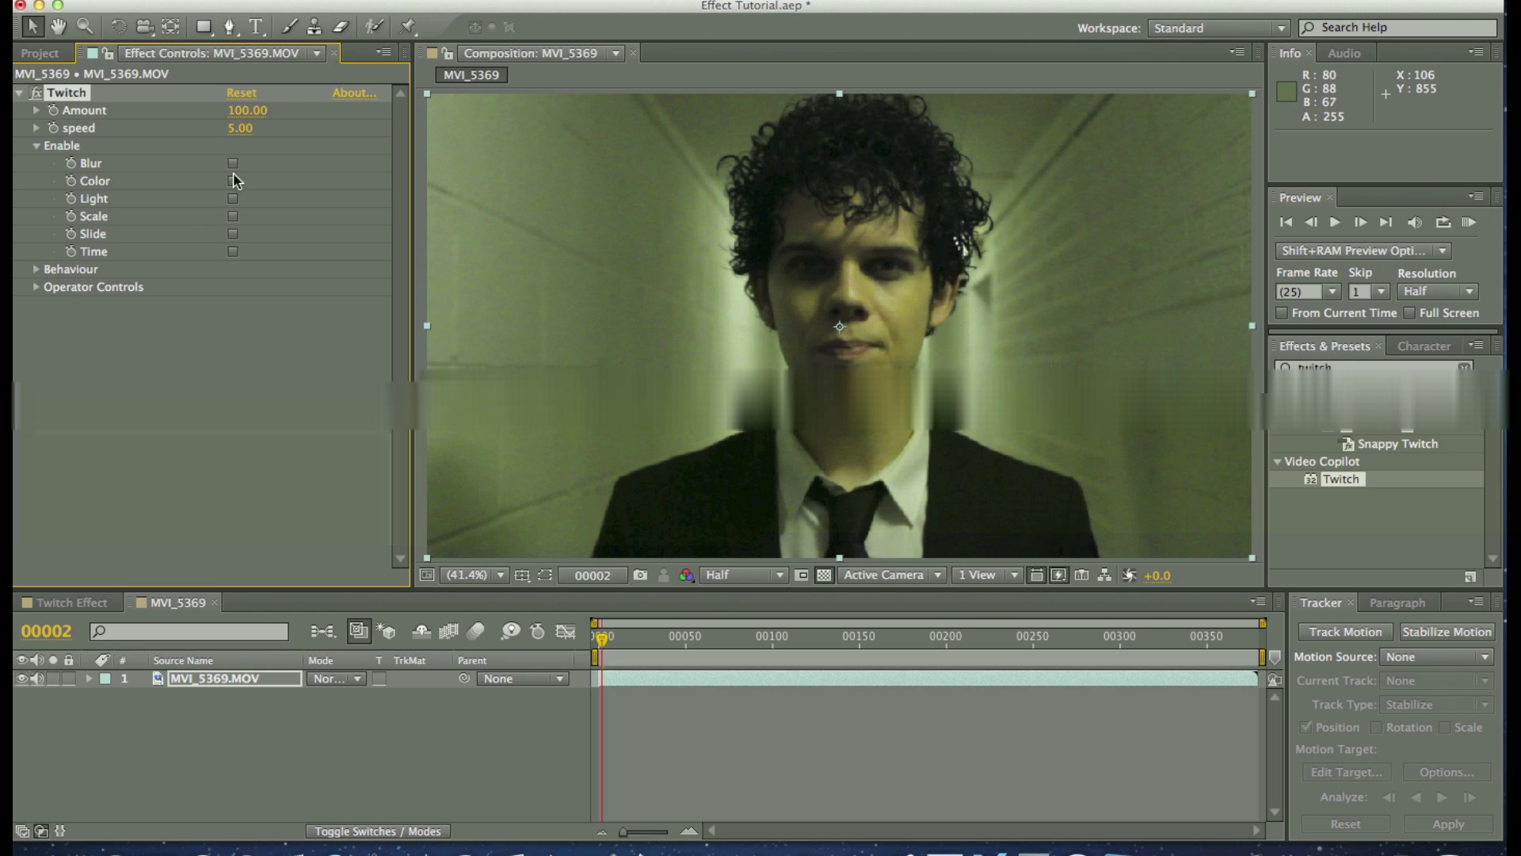
pyautogui.click(233, 199)
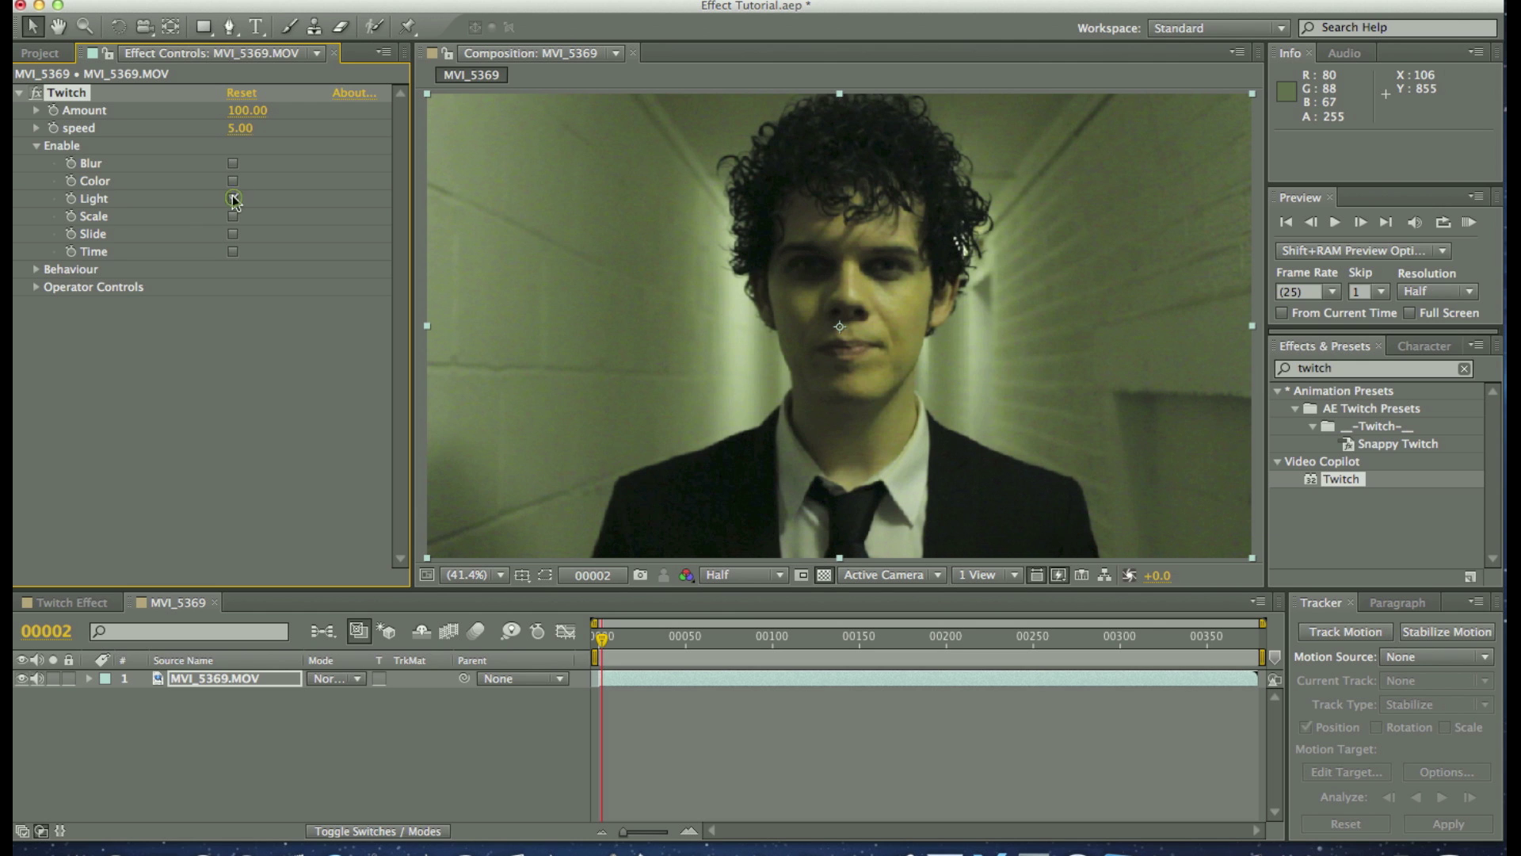
pyautogui.click(233, 234)
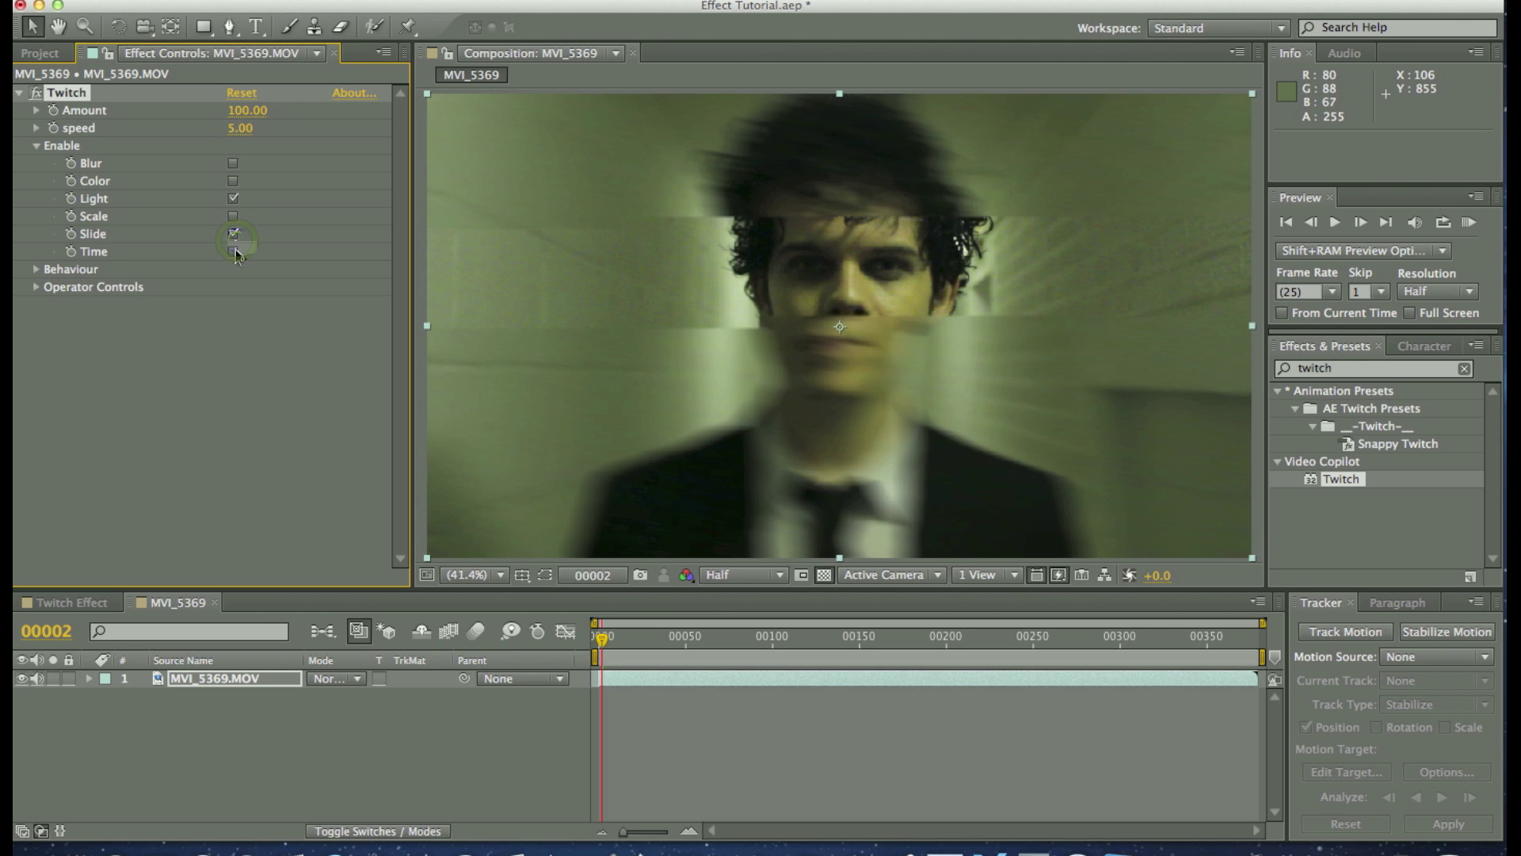
pyautogui.click(234, 251)
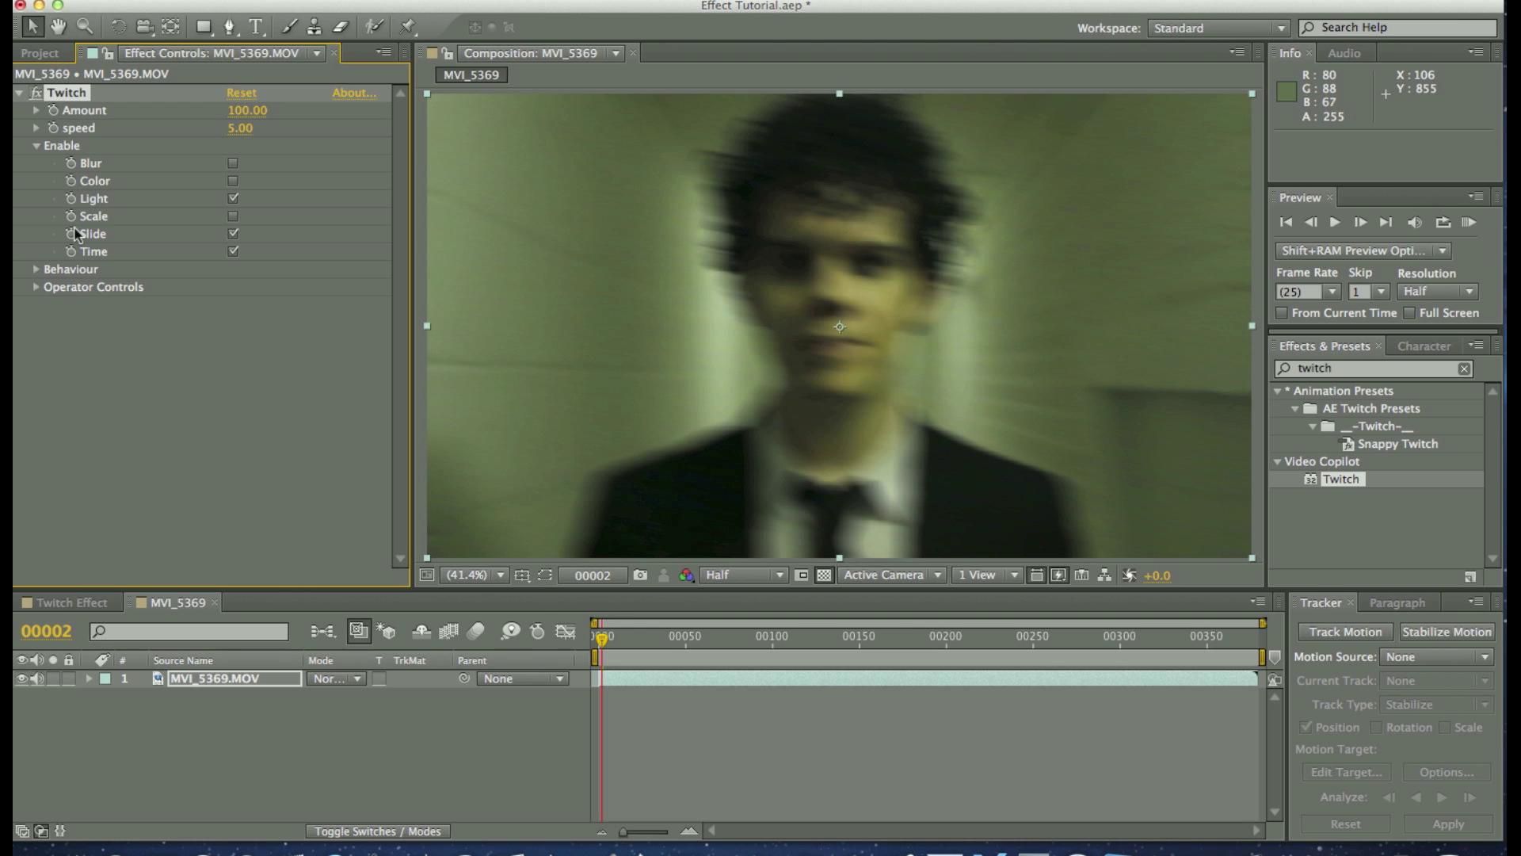
# Step: Collapse the Enable group and open the Light settings within the Twitch effect's Operator Controls
pyautogui.click(37, 146)
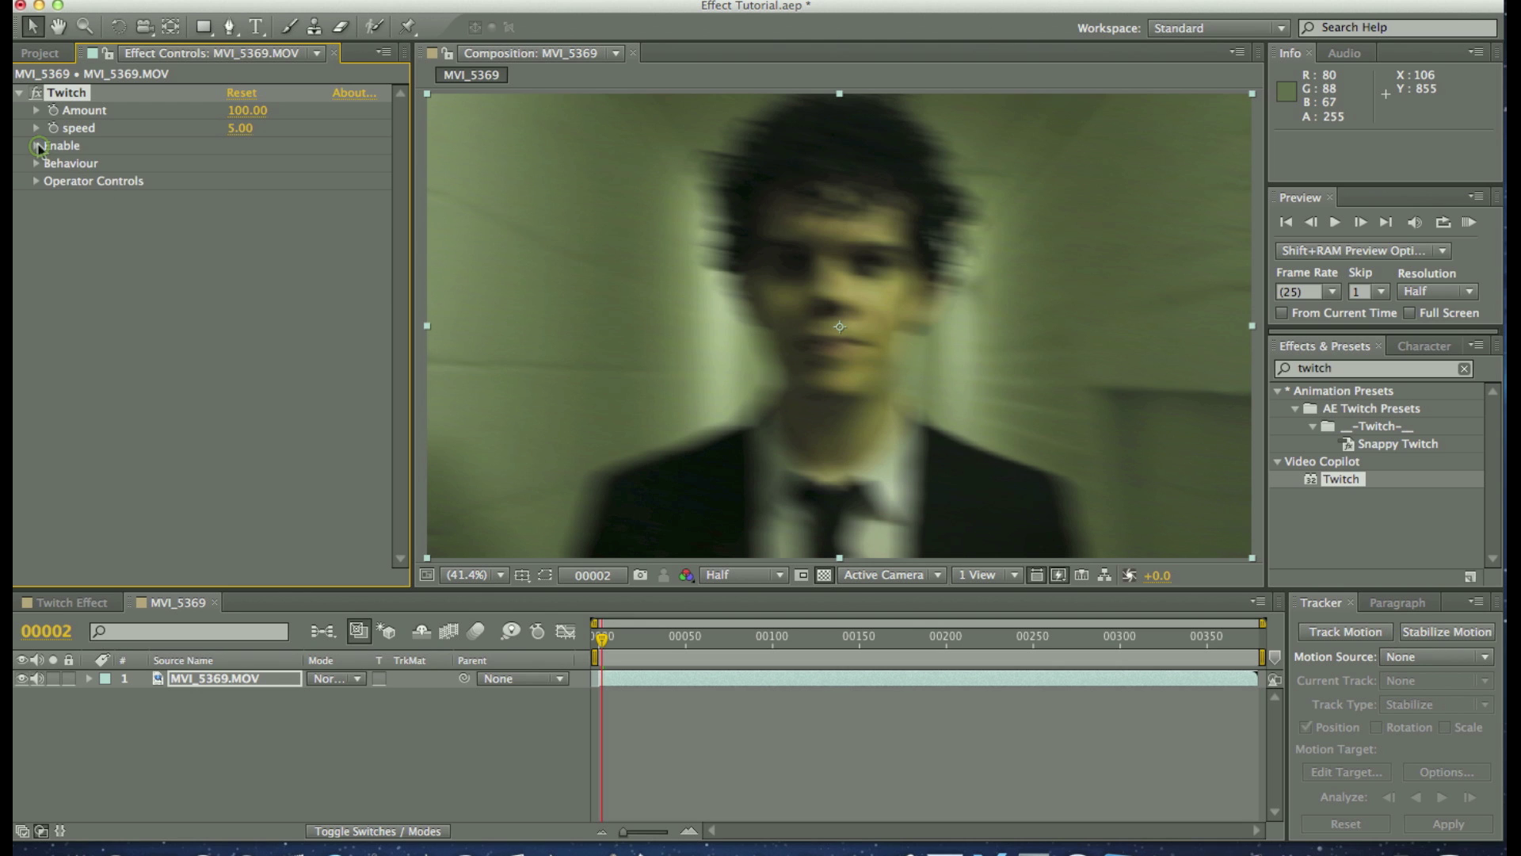
pyautogui.click(37, 181)
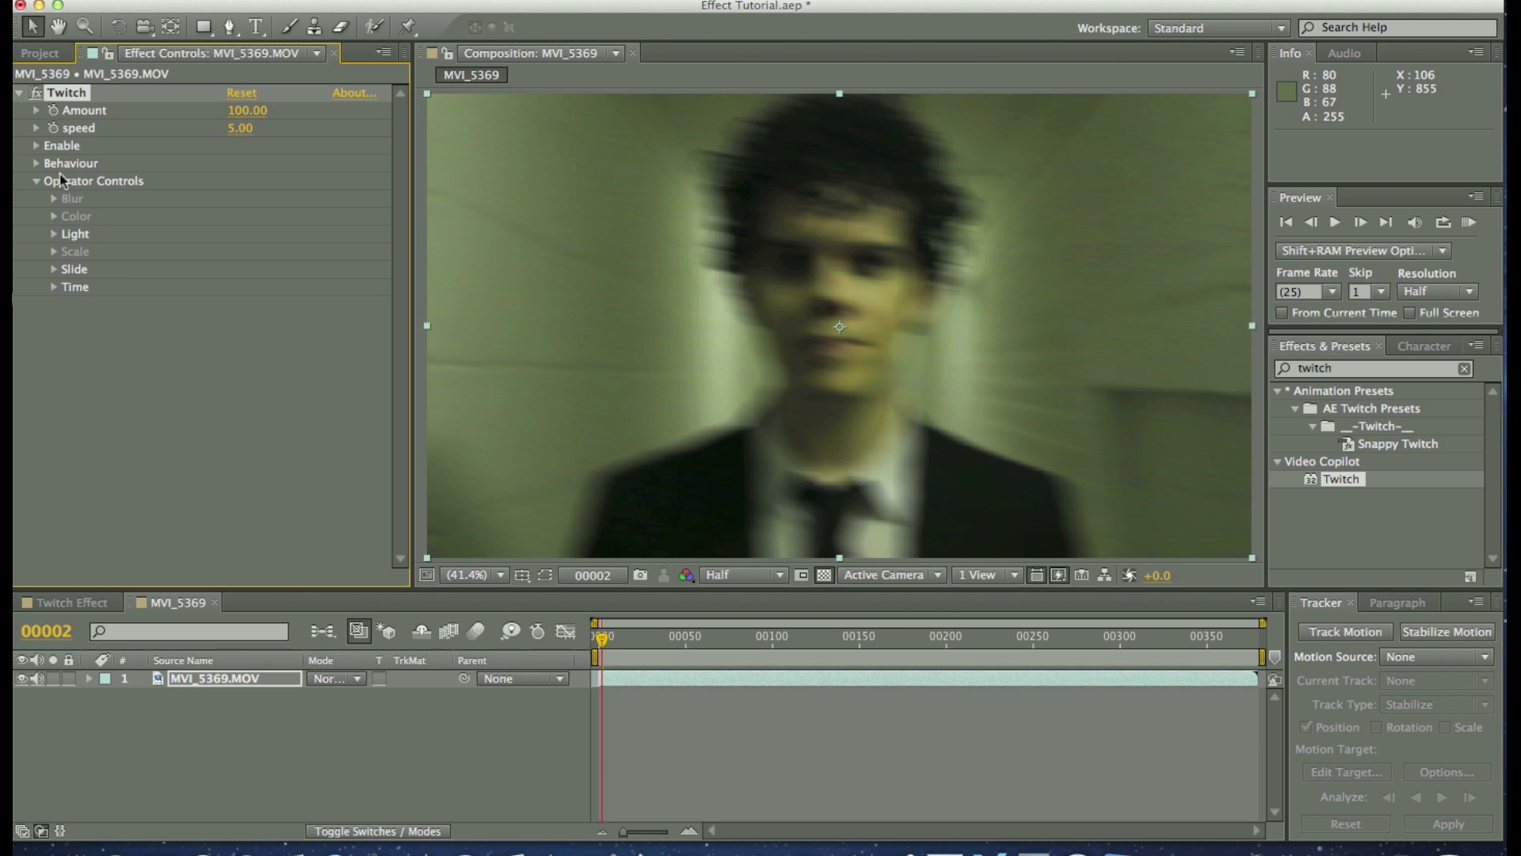
pyautogui.click(54, 234)
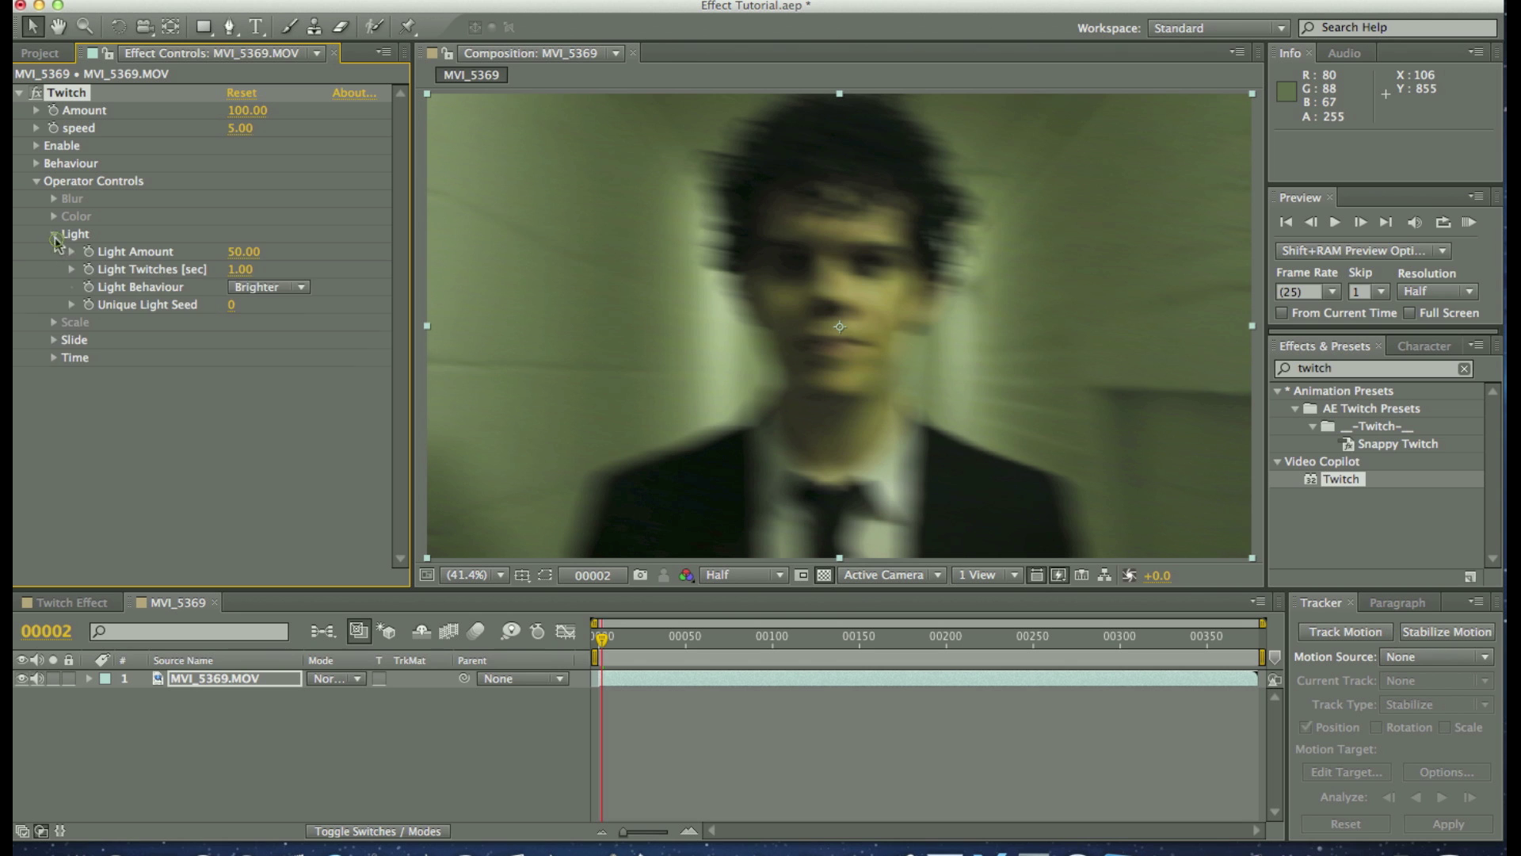
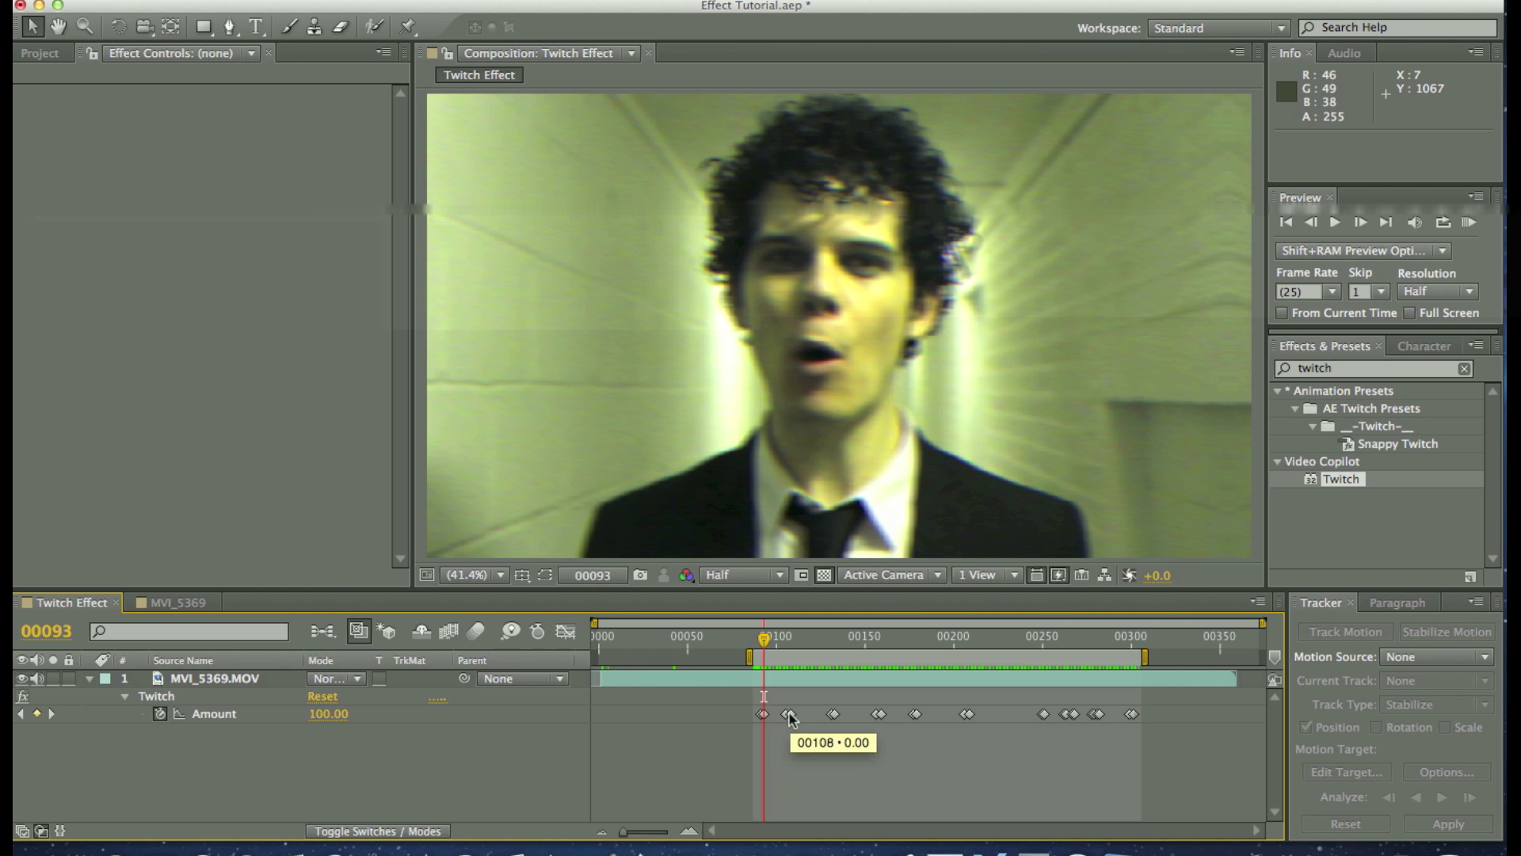
# Step: Switch to Finder, open the original MVI_5369.MOV in QuickTime Player, play it from about 00:15 and pause it
pyautogui.press('super+Tab')
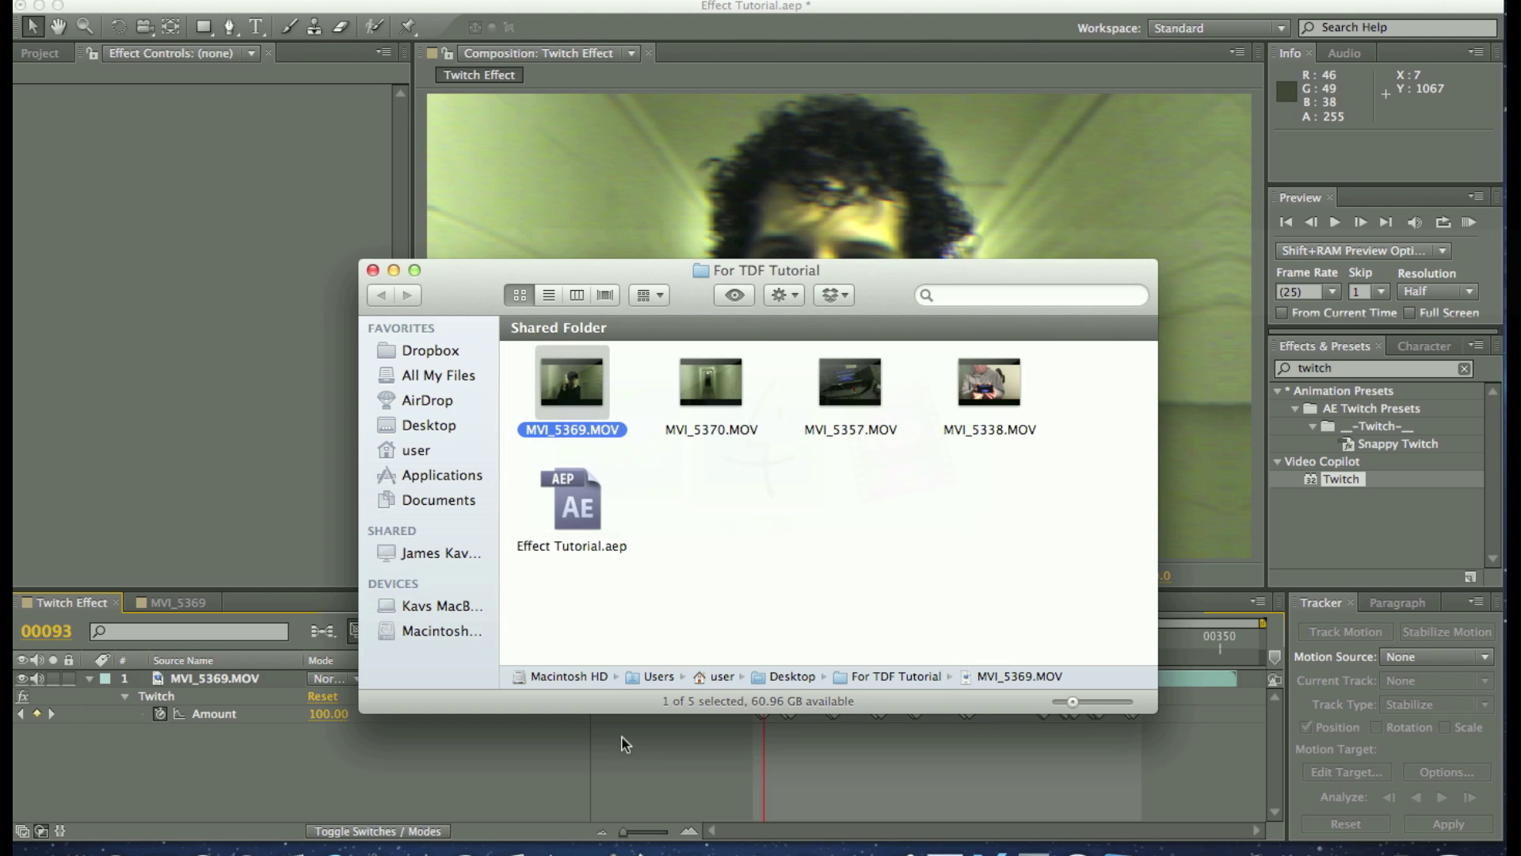
pyautogui.doubleClick(590, 398)
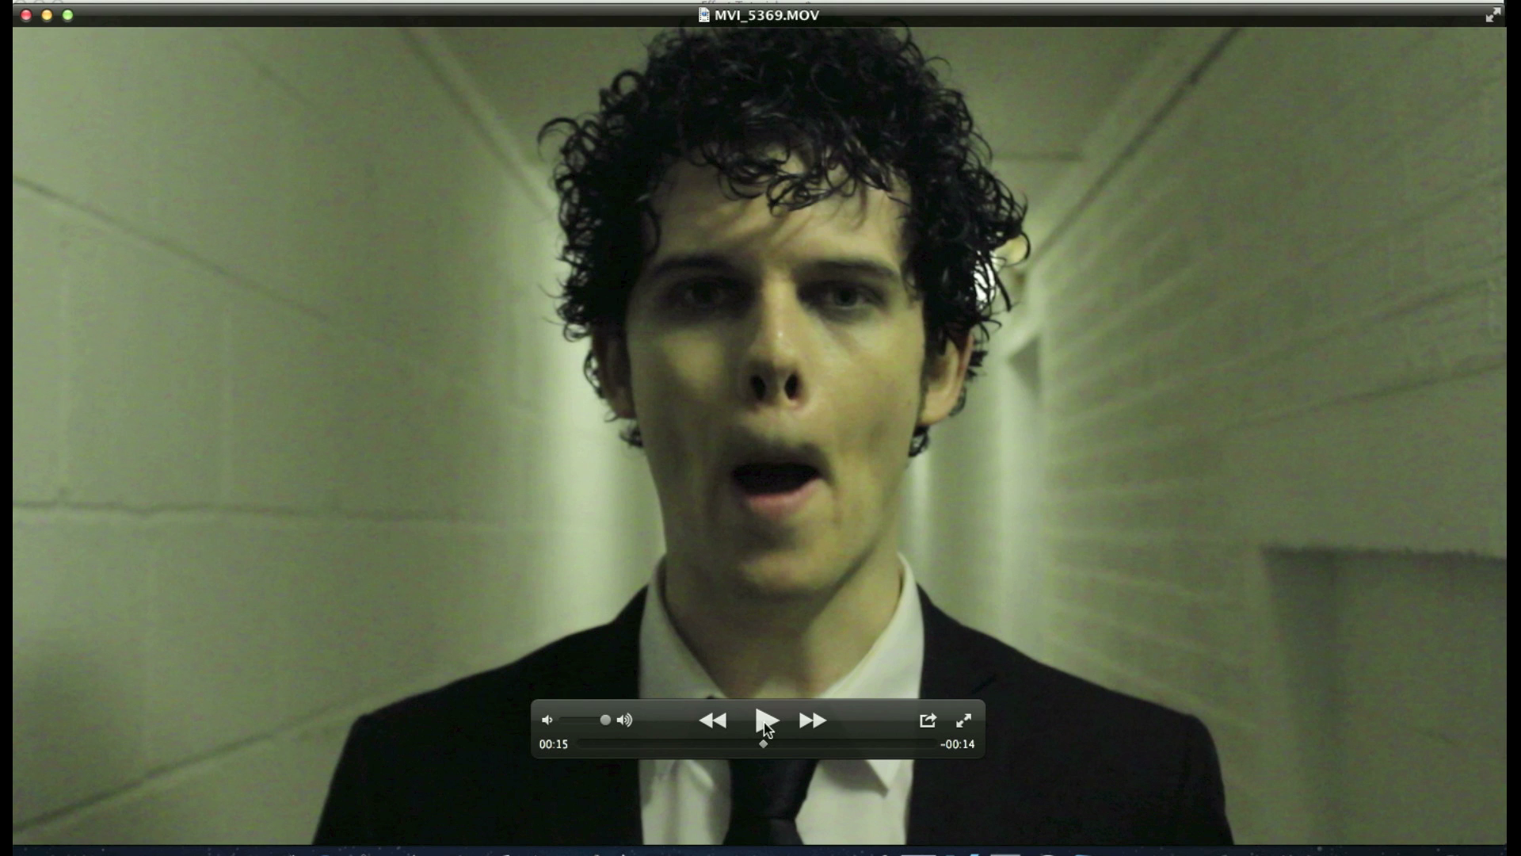
pyautogui.click(766, 720)
pyautogui.press('super+f')
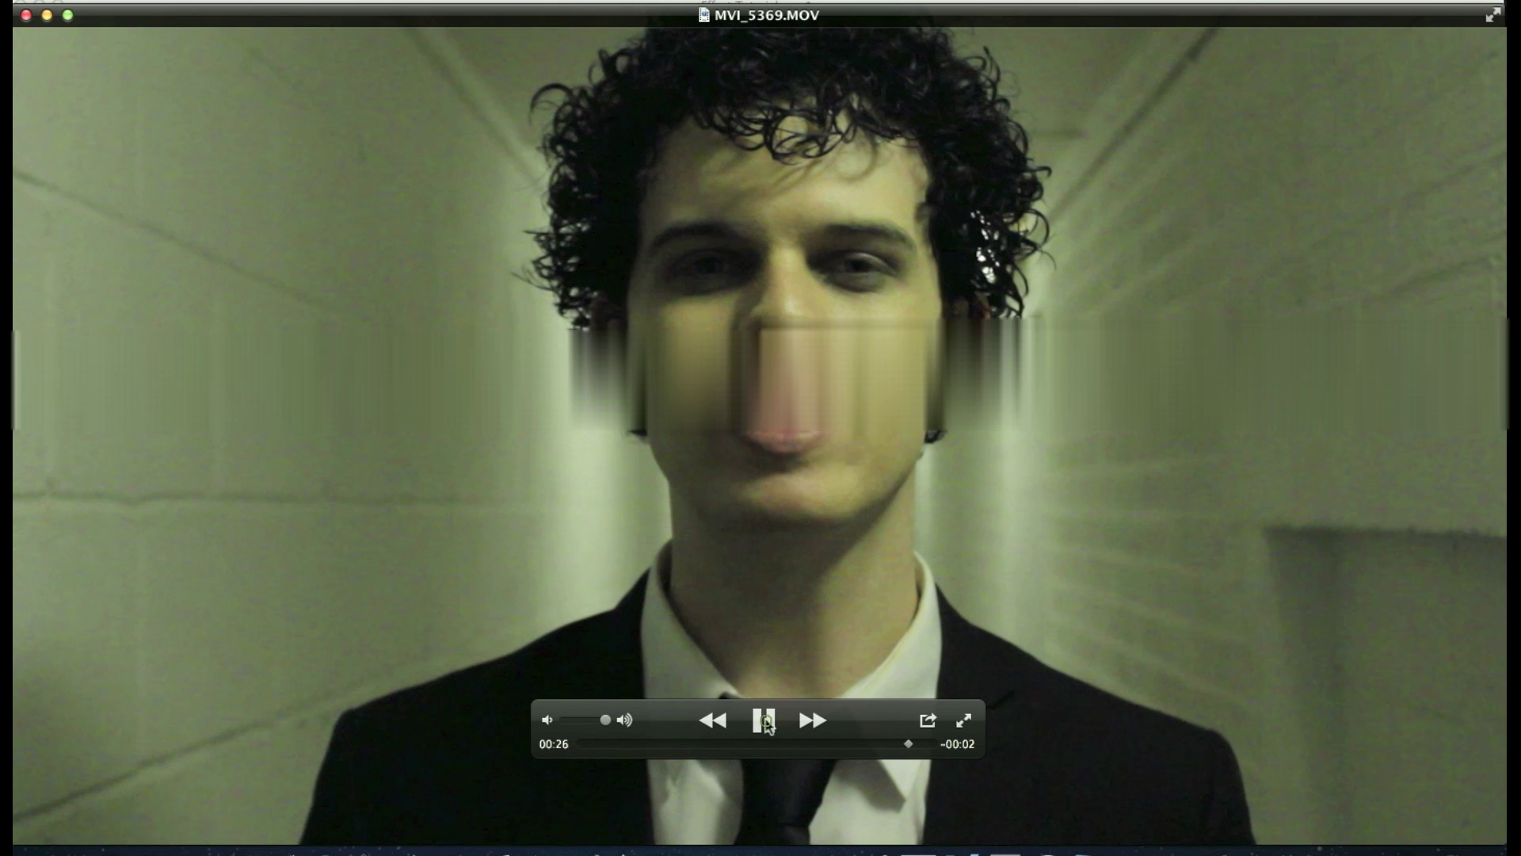
pyautogui.click(766, 721)
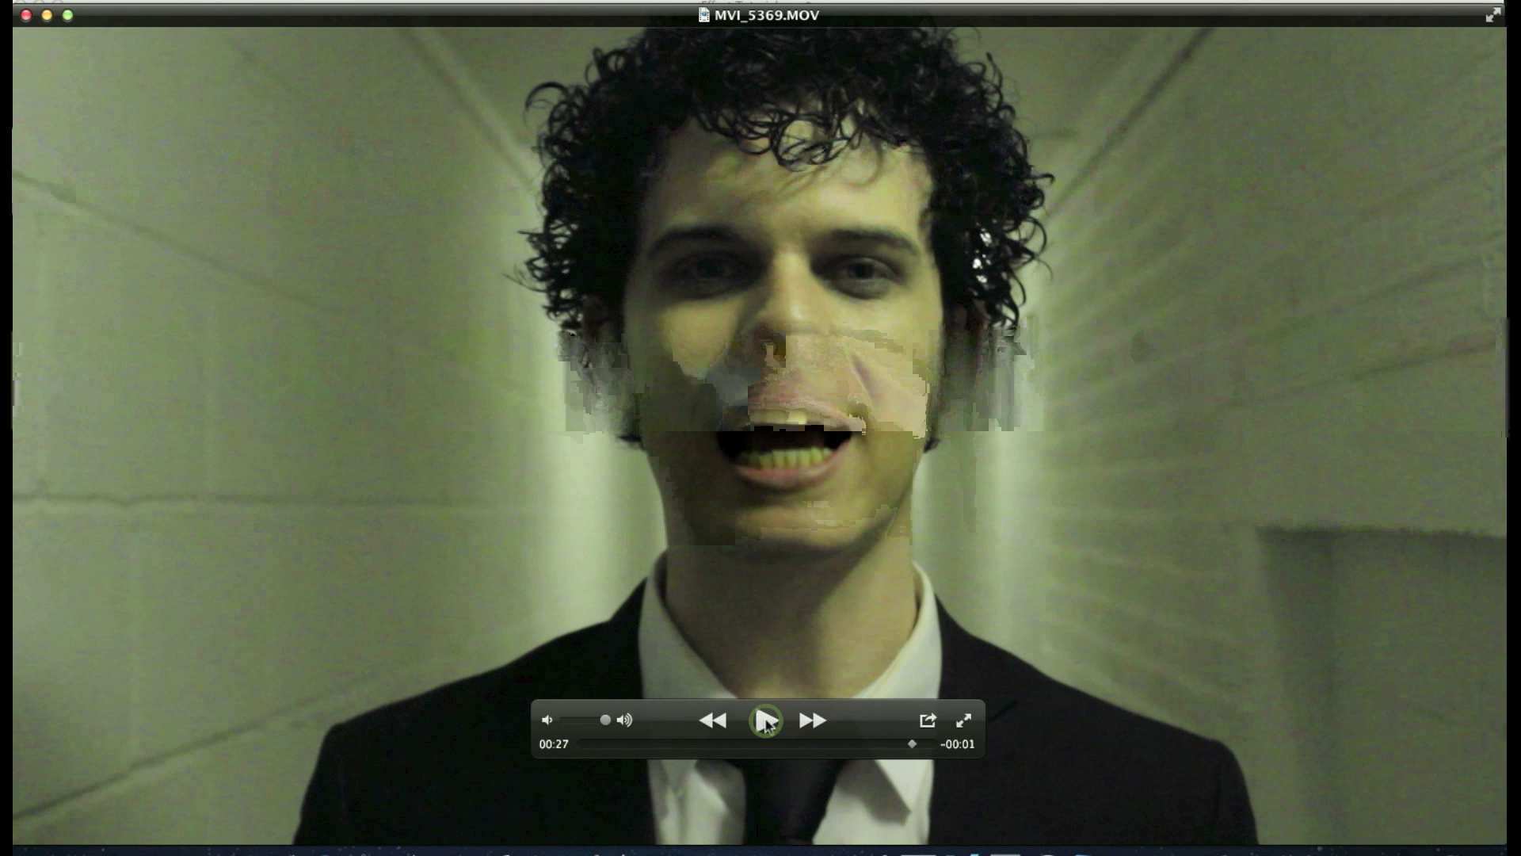
# Step: Close the QuickTime clip, return to After Effects and disable the Twitch effect on the MVI_5369.MOV layer
pyautogui.press('super+w')
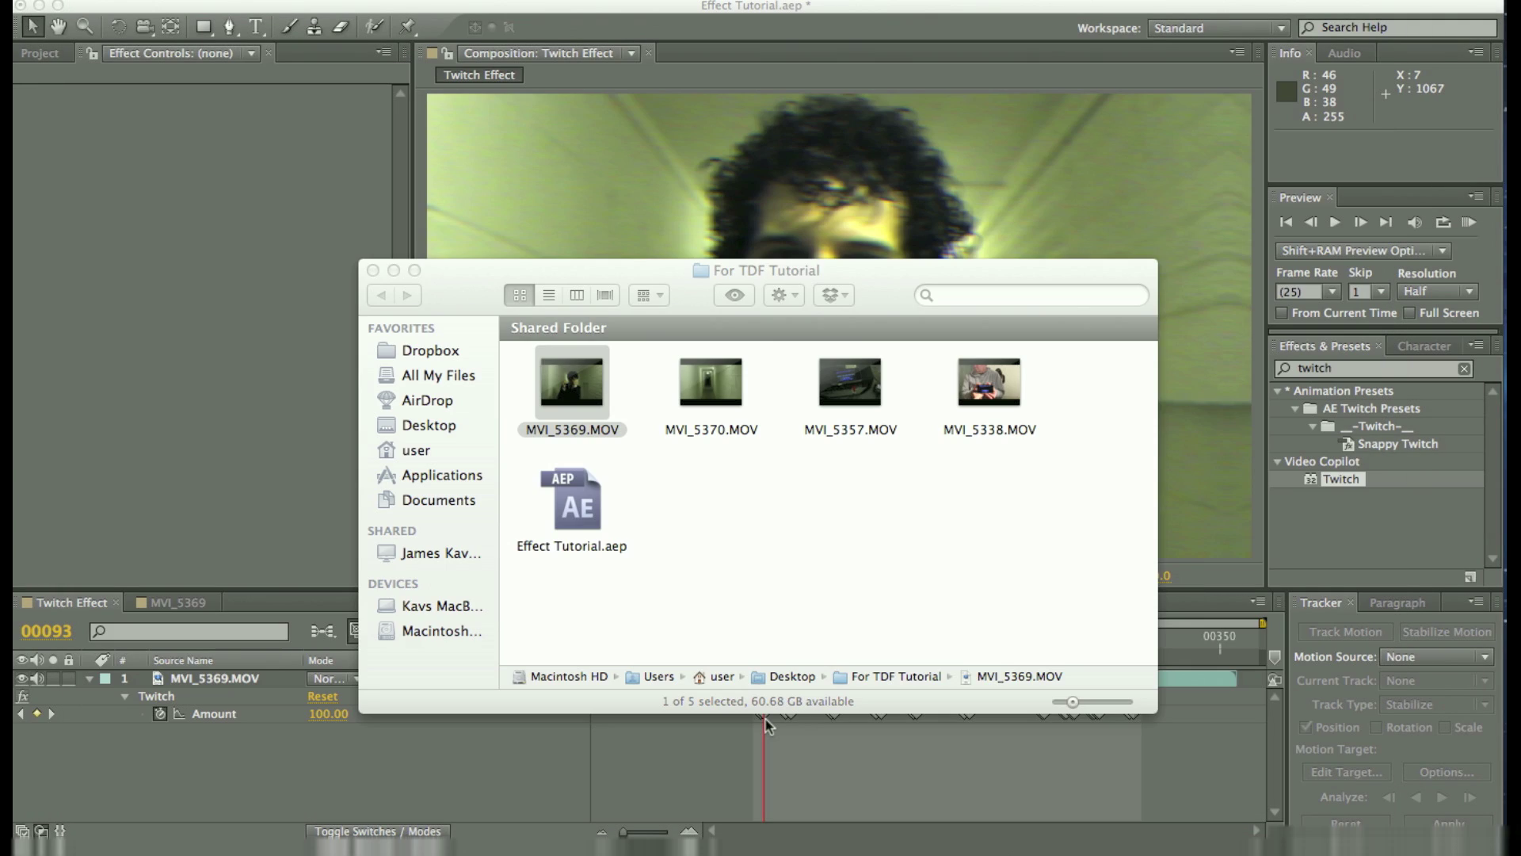
pyautogui.click(244, 381)
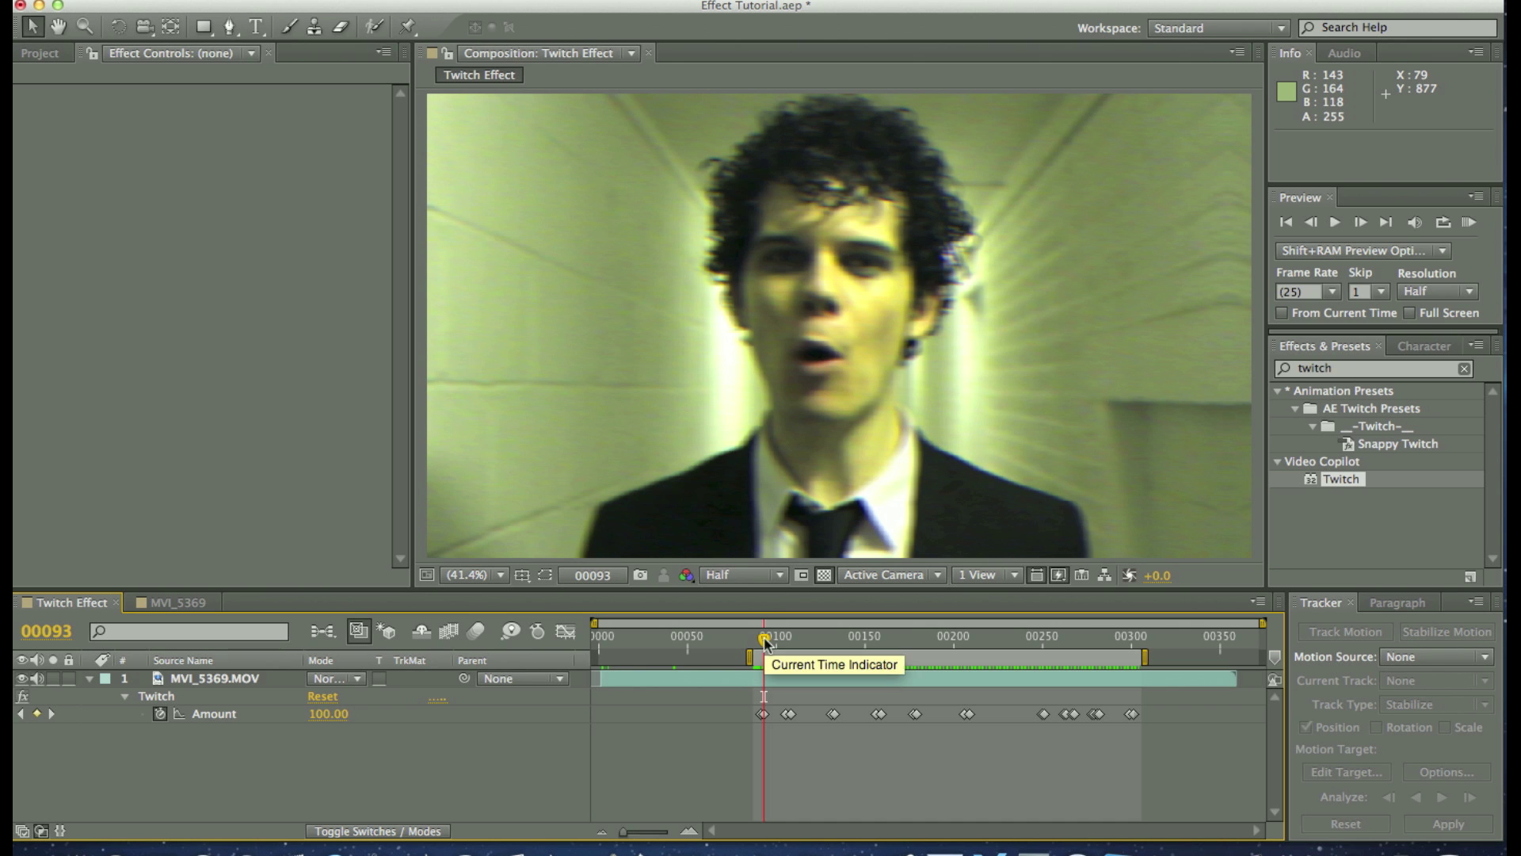
pyautogui.click(22, 696)
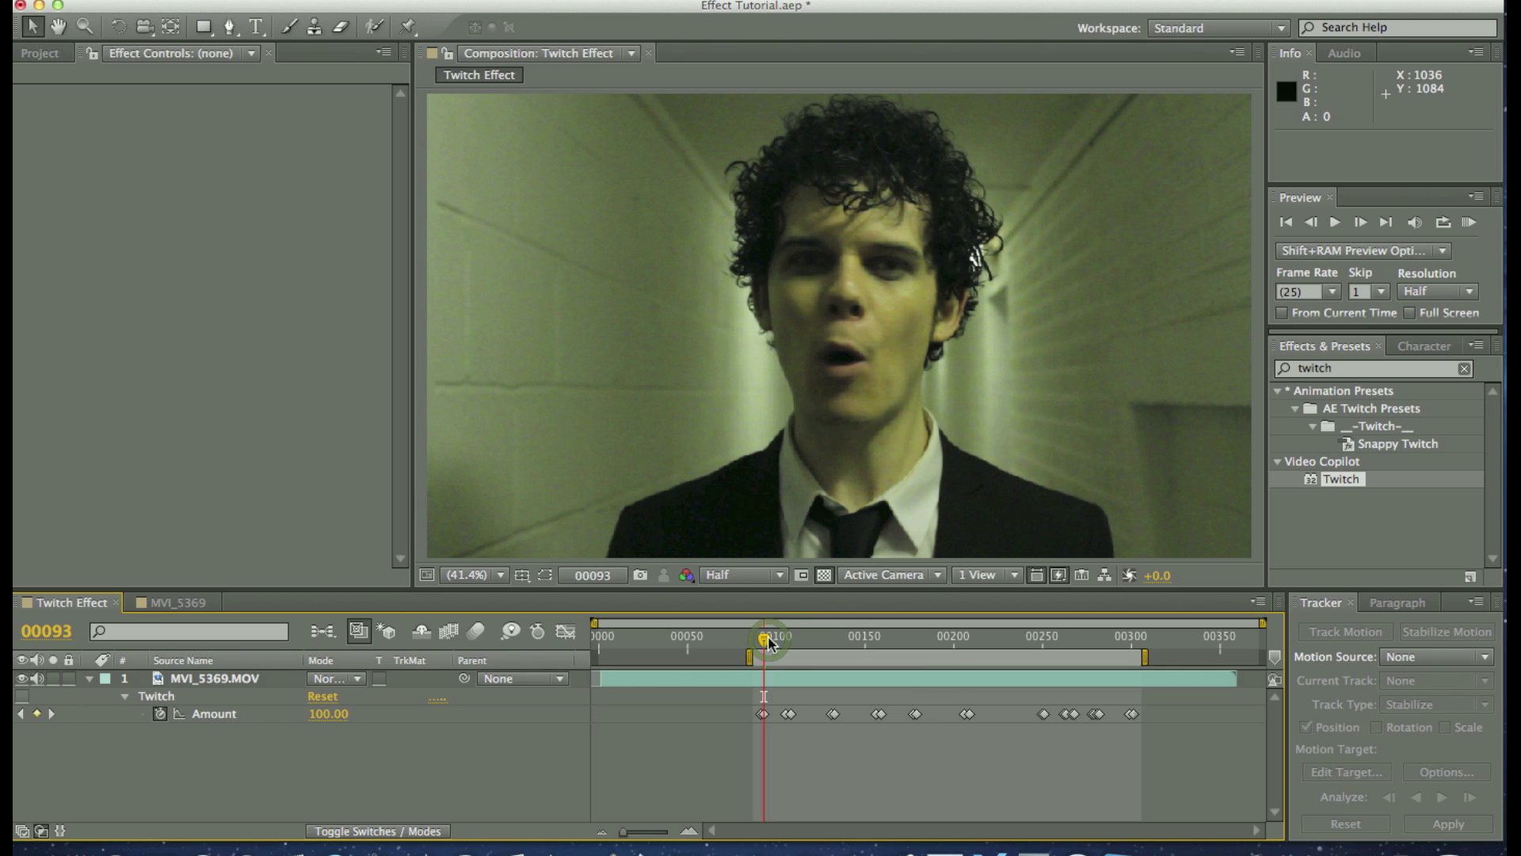
# Step: Examine the unaffected footage between frames 91 and 108, selecting the Twitch effect and stepping through its first Amount keyframes
pyautogui.click(769, 639)
pyautogui.moveTo(771, 642); pyautogui.dragTo(791, 648)
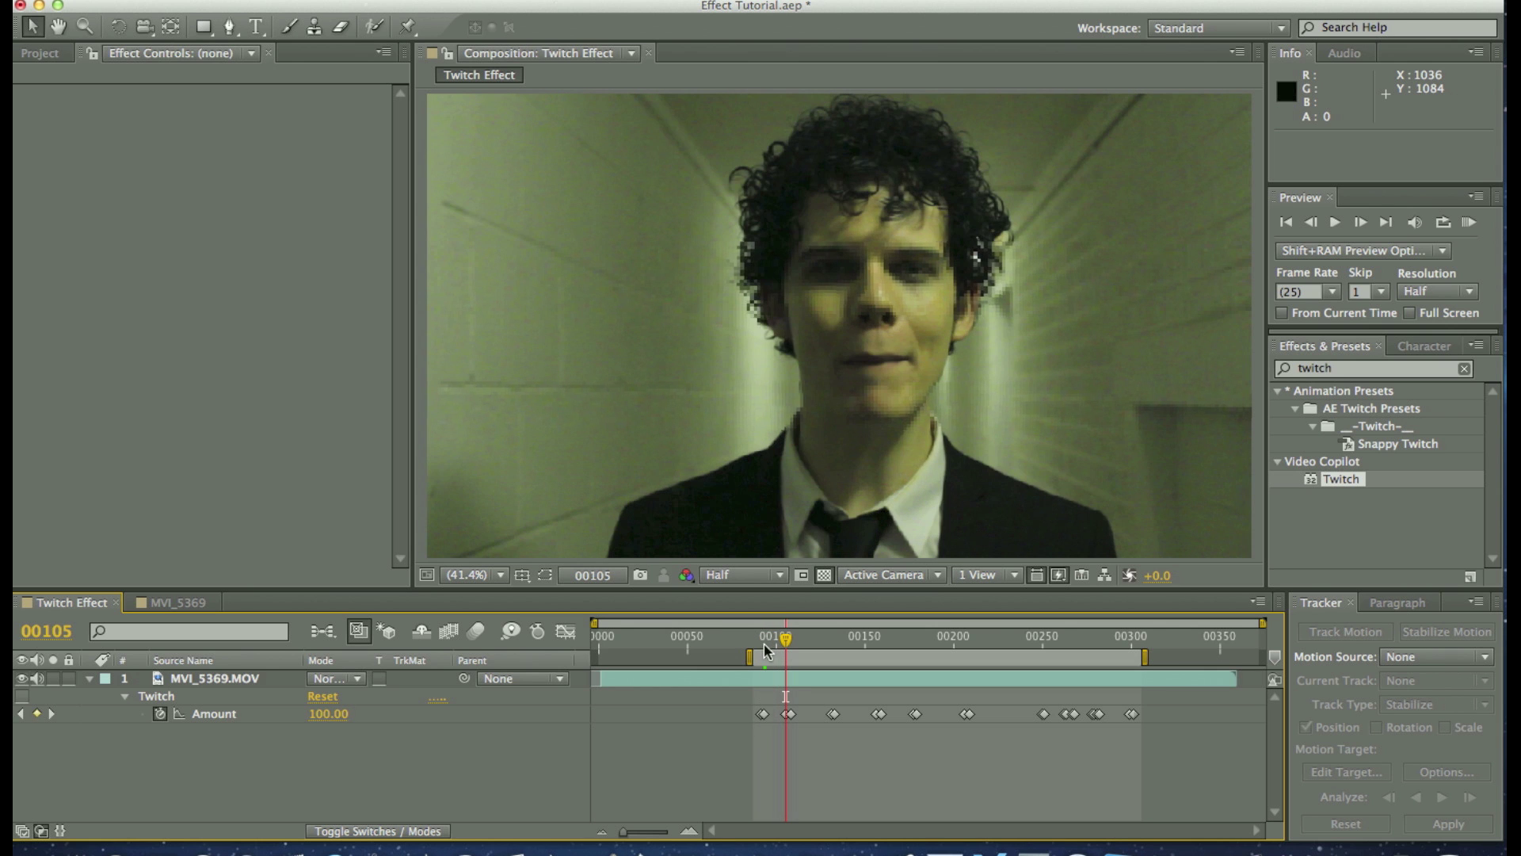
pyautogui.click(764, 646)
pyautogui.click(764, 646)
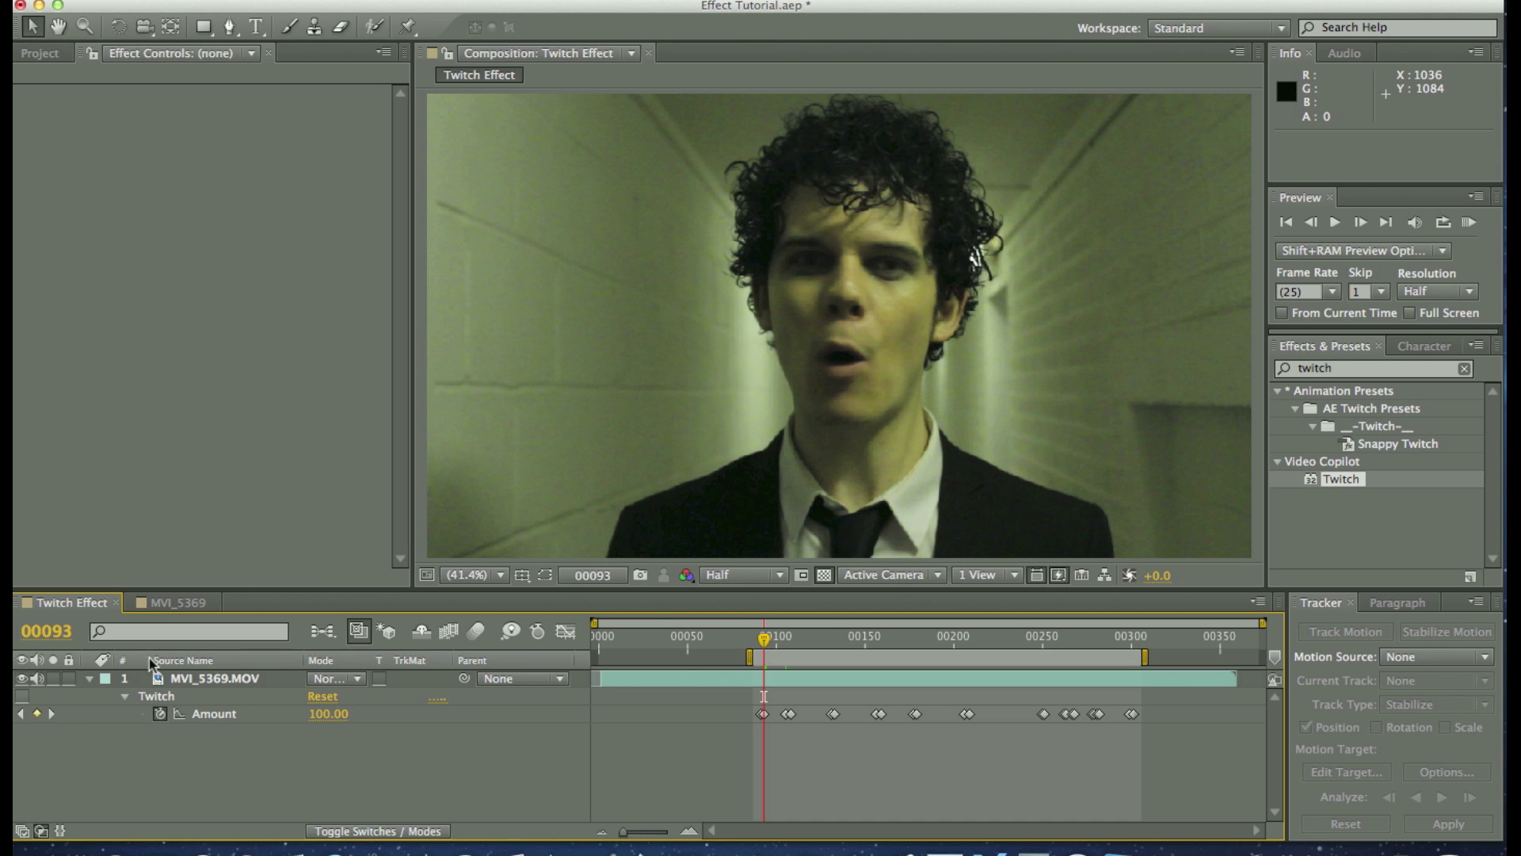
pyautogui.click(156, 697)
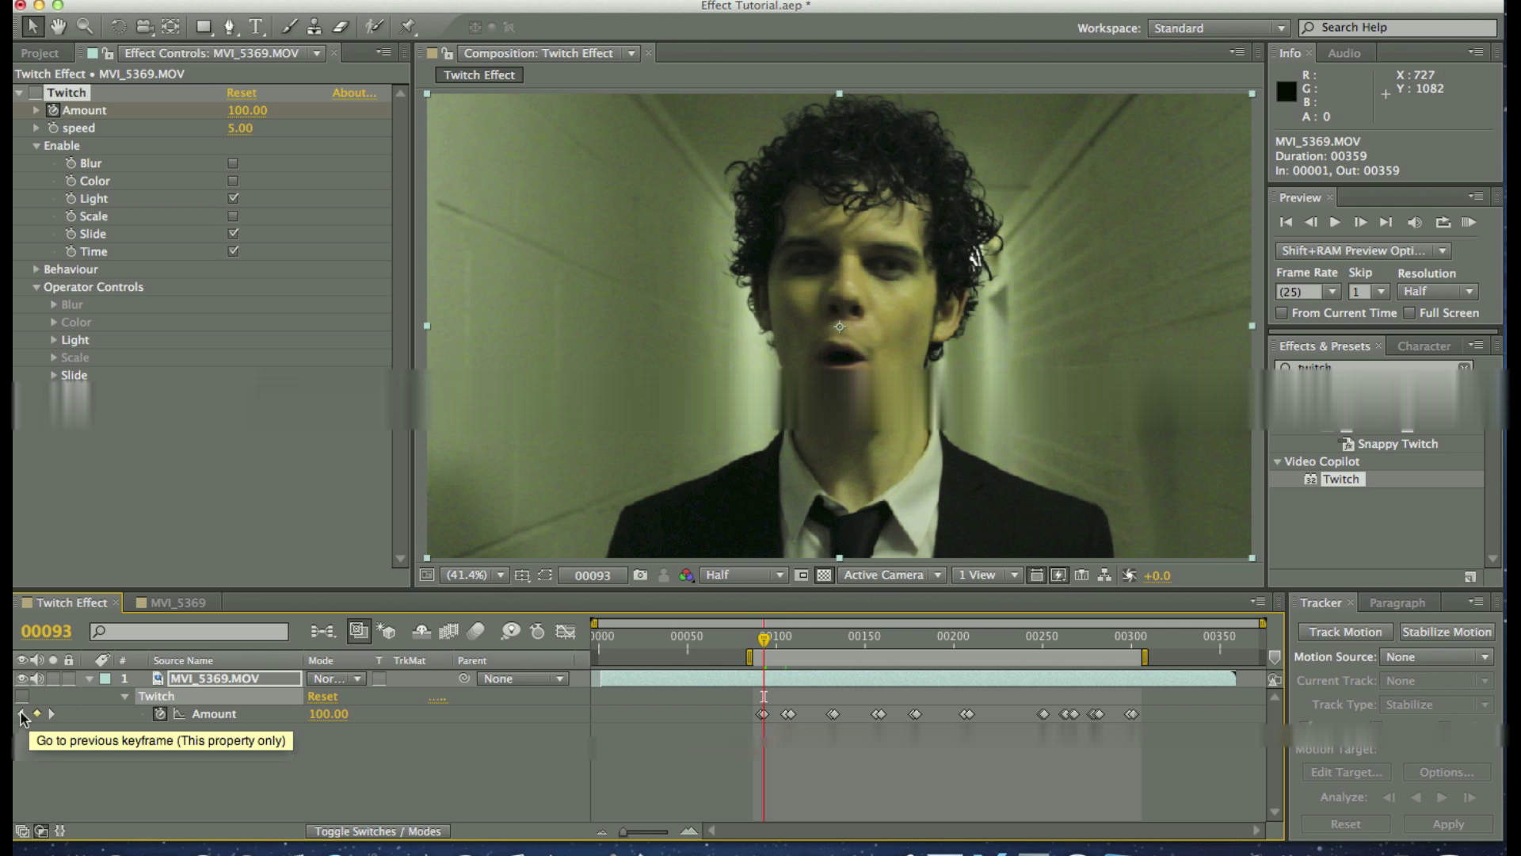
pyautogui.click(21, 715)
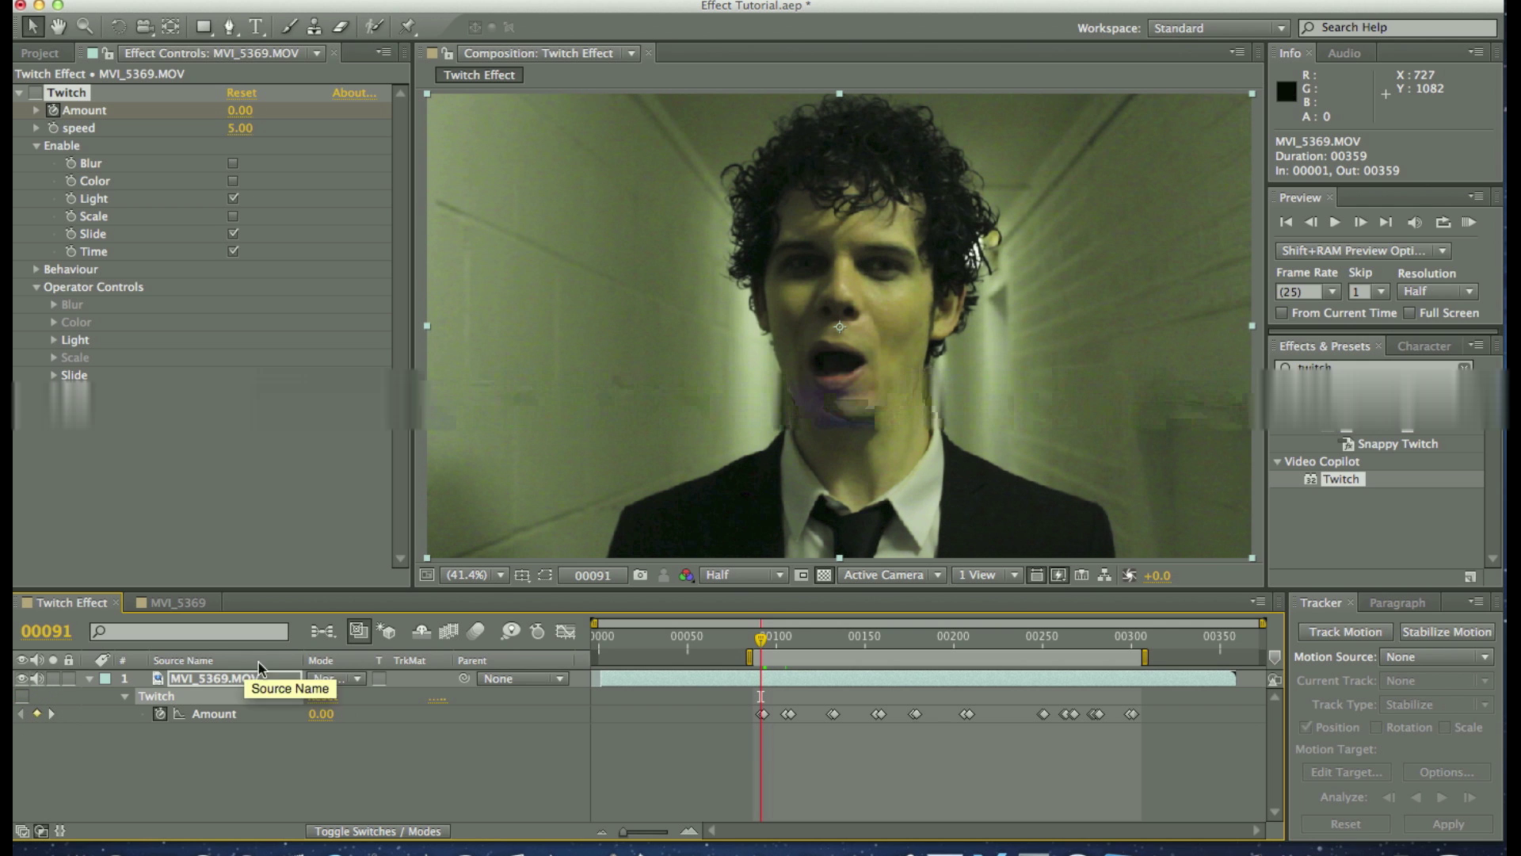
pyautogui.click(53, 715)
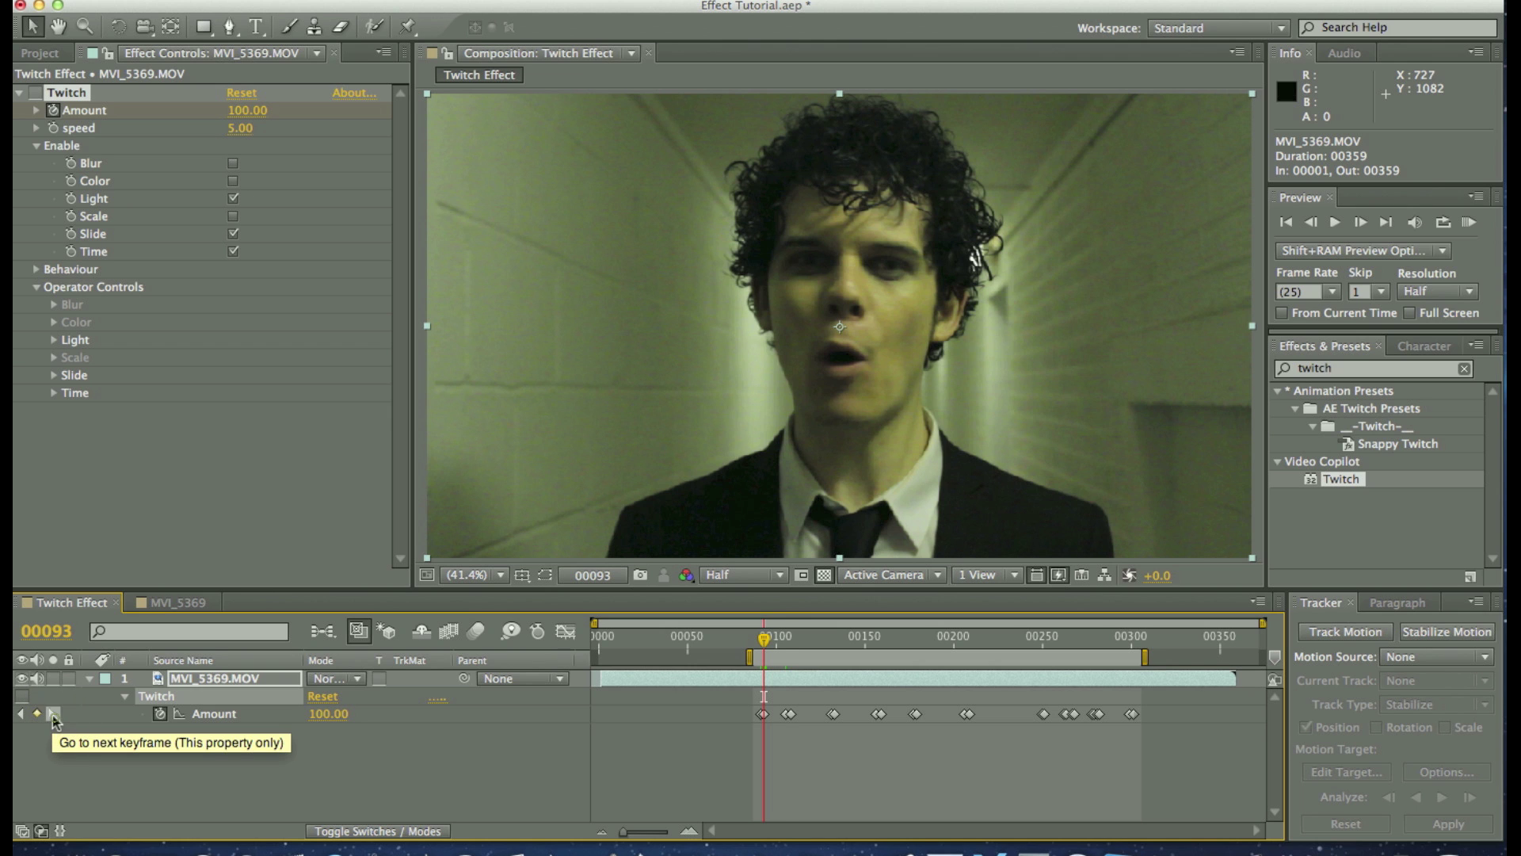
pyautogui.click(53, 714)
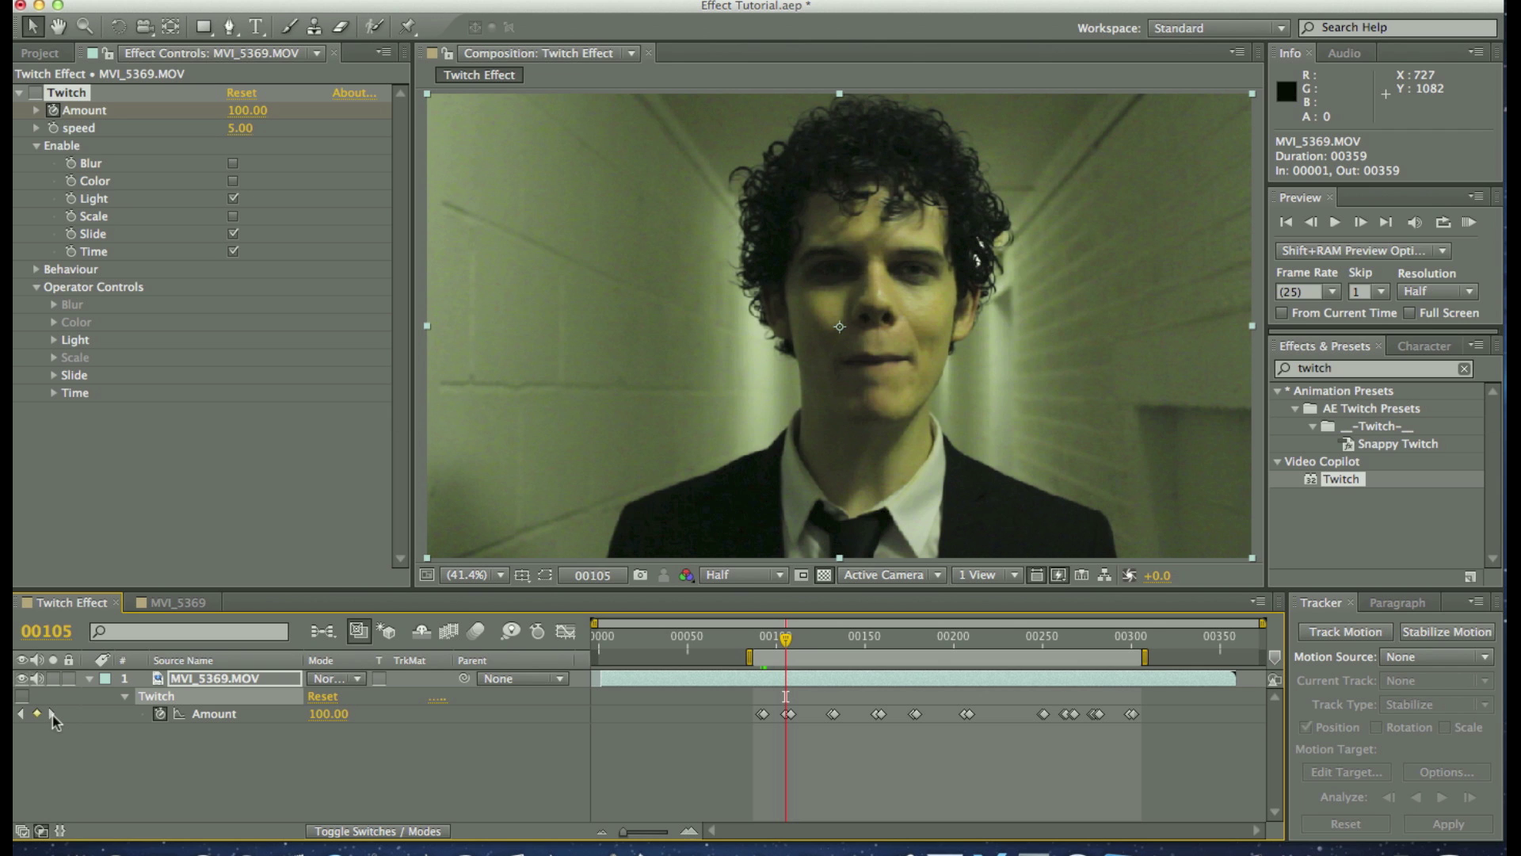
pyautogui.click(53, 714)
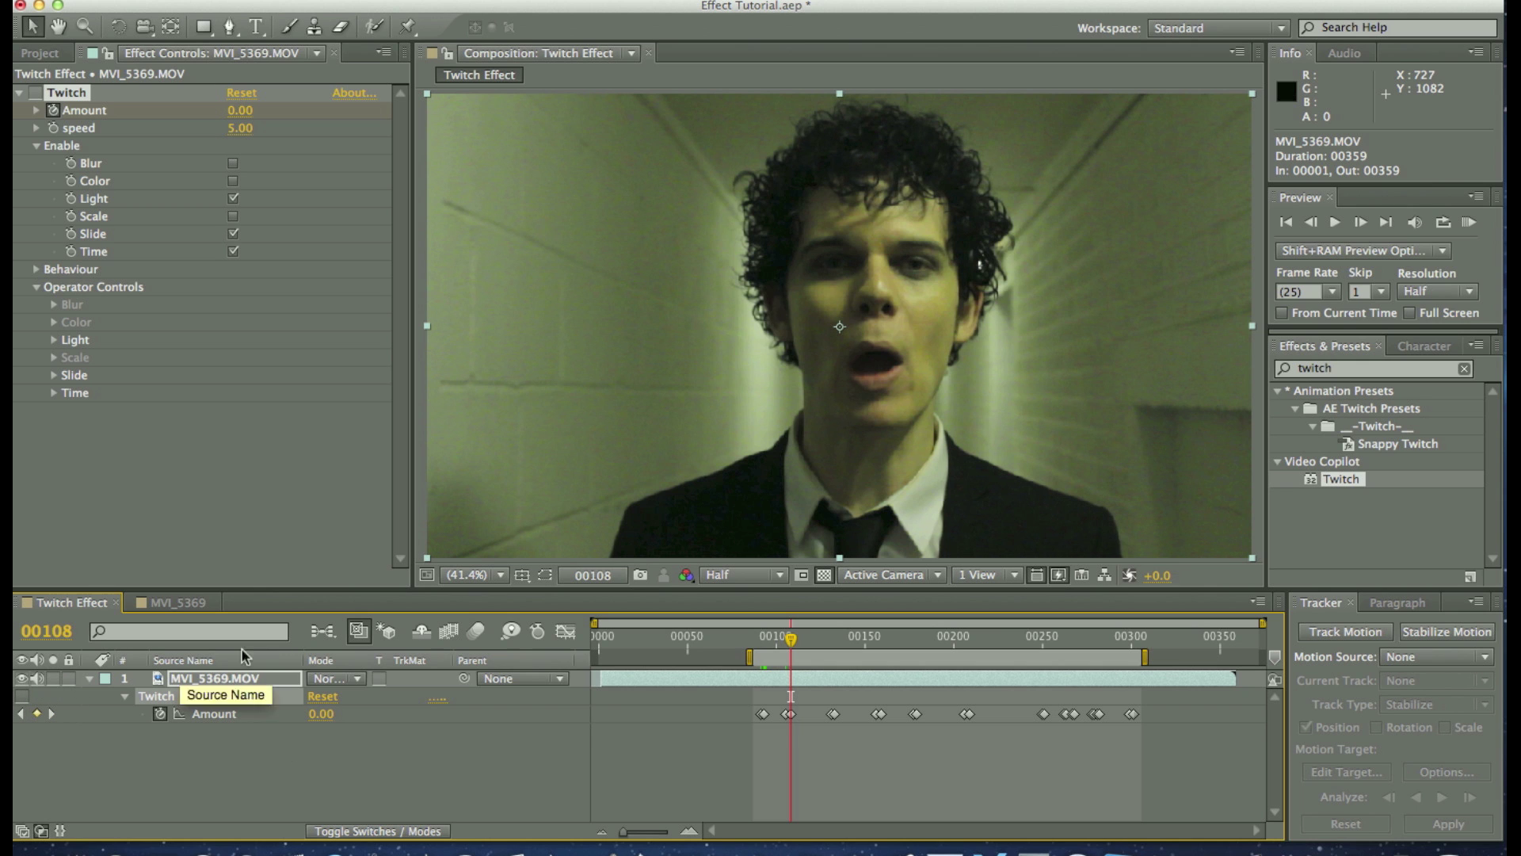
# Step: Review the Amount keyframes from frame 131 to 159 and inspect the footage near the last keyframes around frame 298
pyautogui.moveTo(792, 640); pyautogui.dragTo(833, 644)
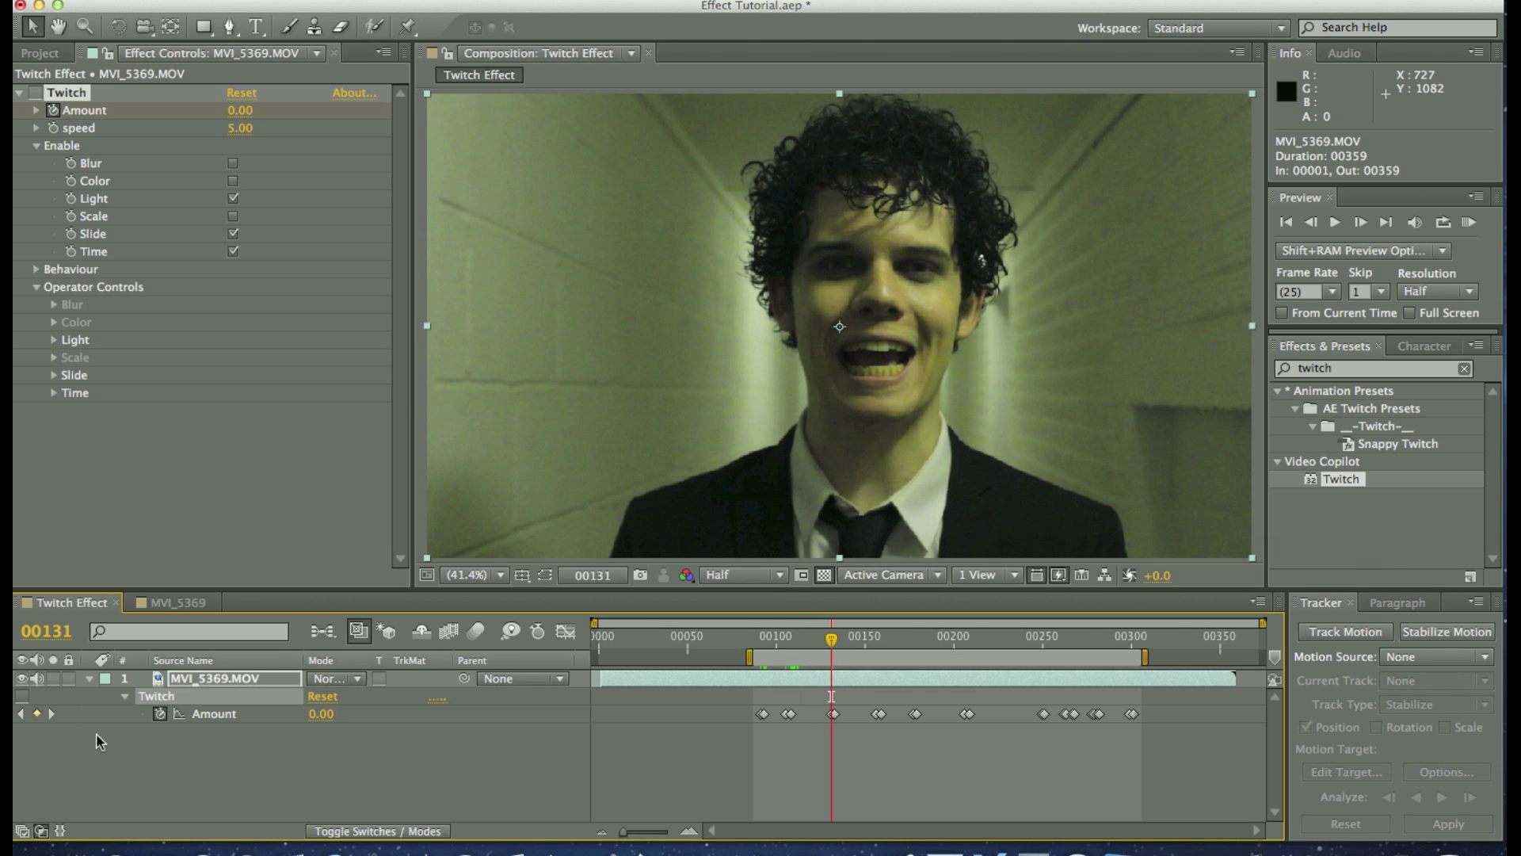
pyautogui.click(51, 714)
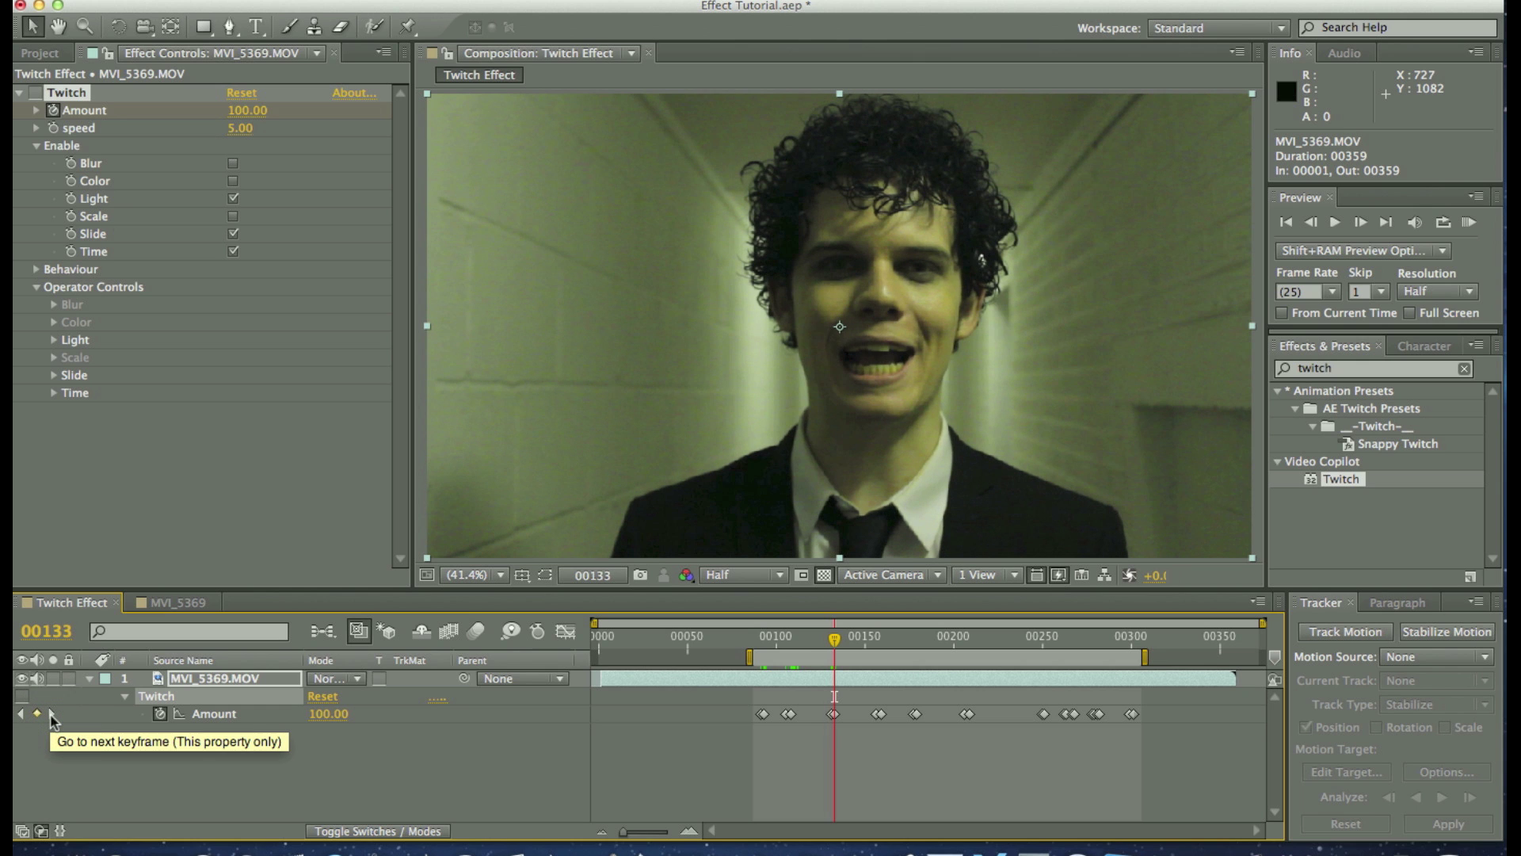
pyautogui.click(52, 714)
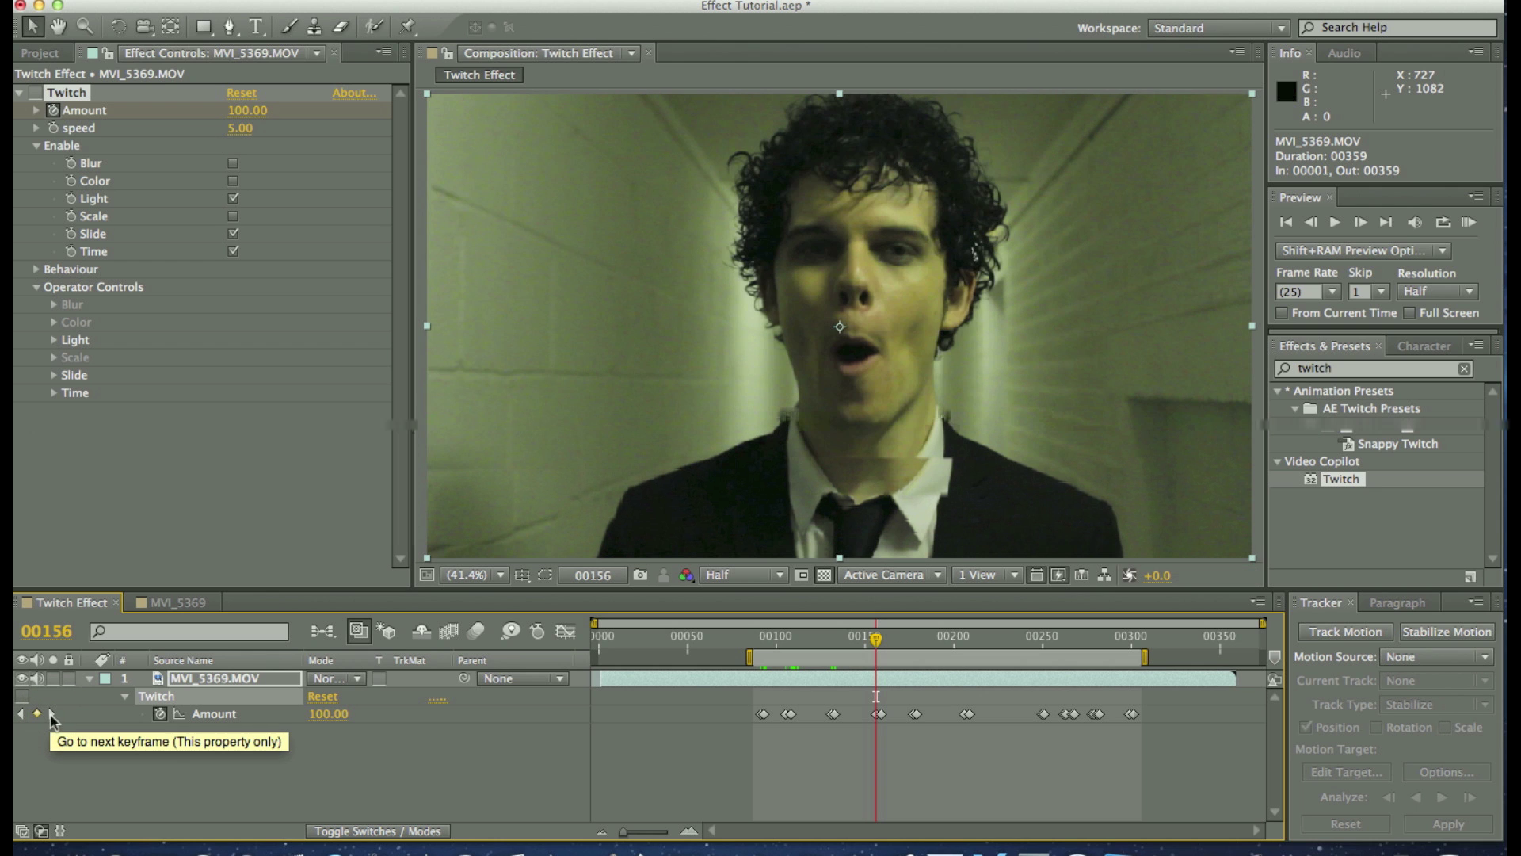
pyautogui.click(51, 714)
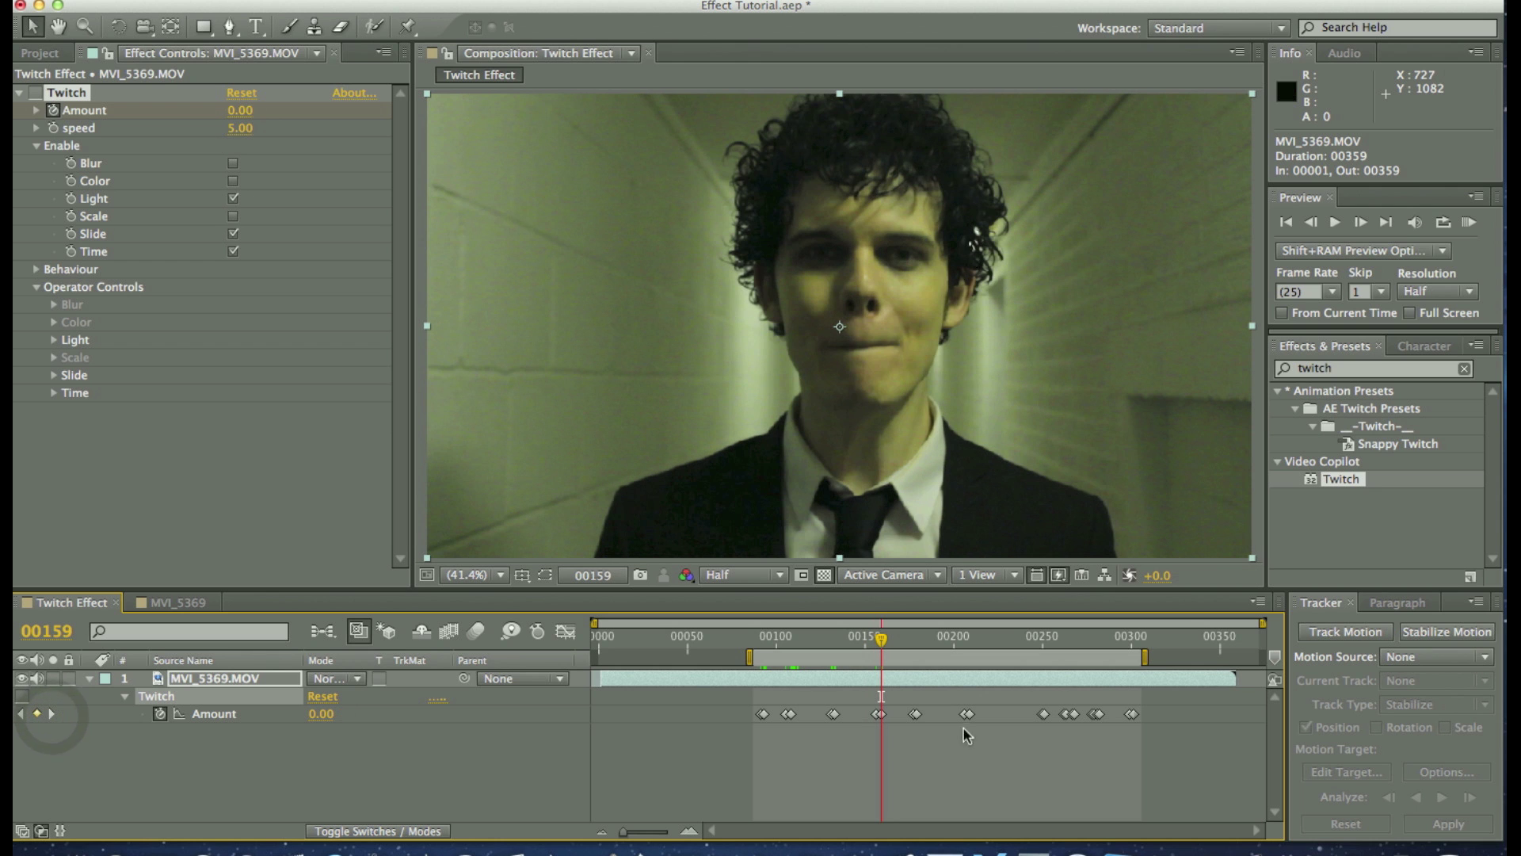
pyautogui.click(1042, 644)
pyautogui.moveTo(1044, 656); pyautogui.dragTo(1131, 654)
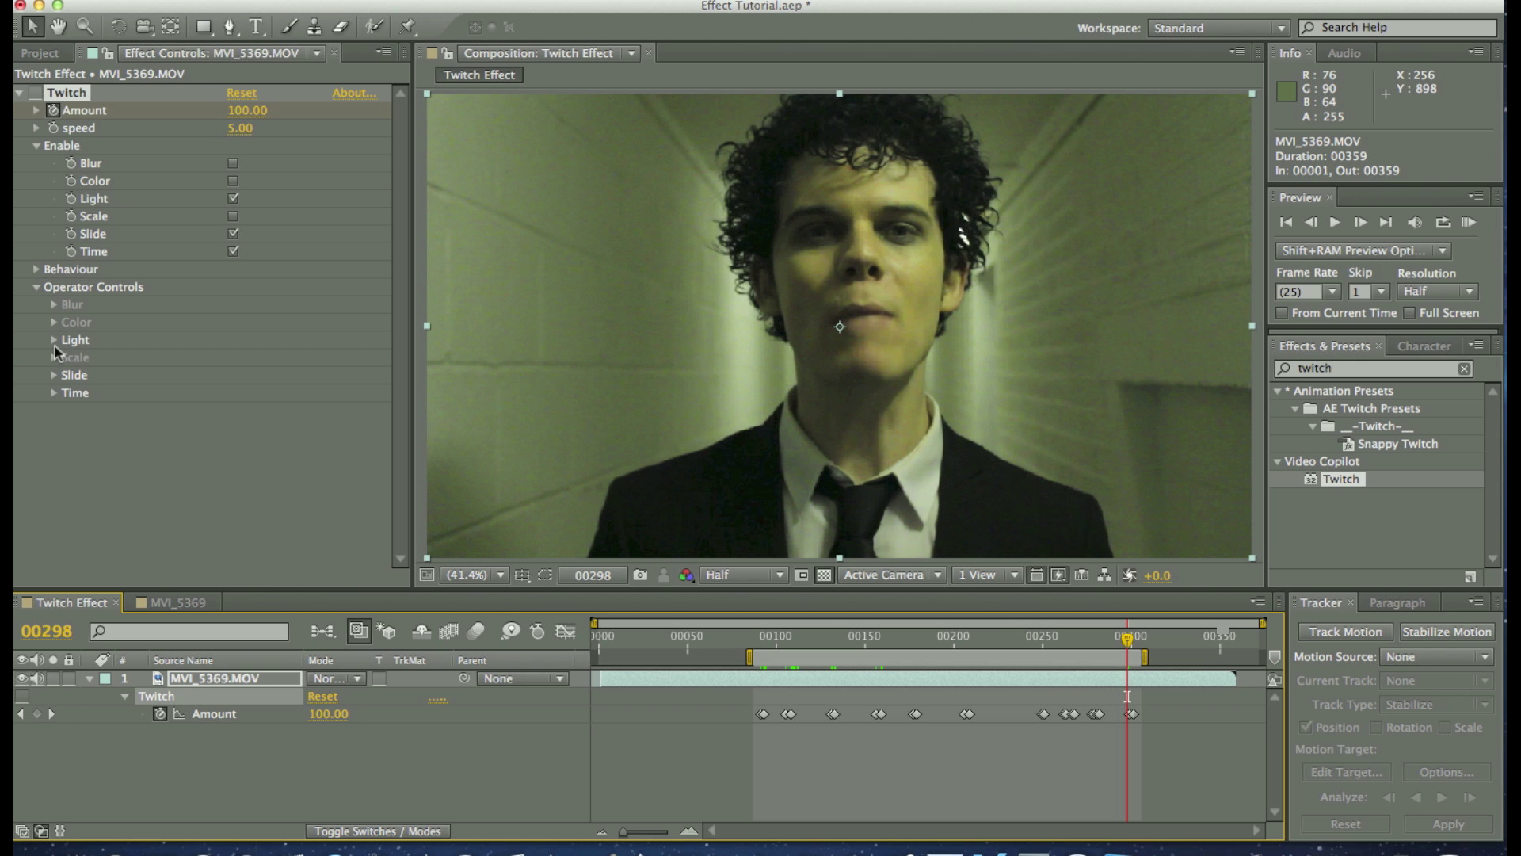
# Step: Expand the Light, Slide and Time operator settings of the Twitch effect in the Twitch Effect composition
pyautogui.click(161, 603)
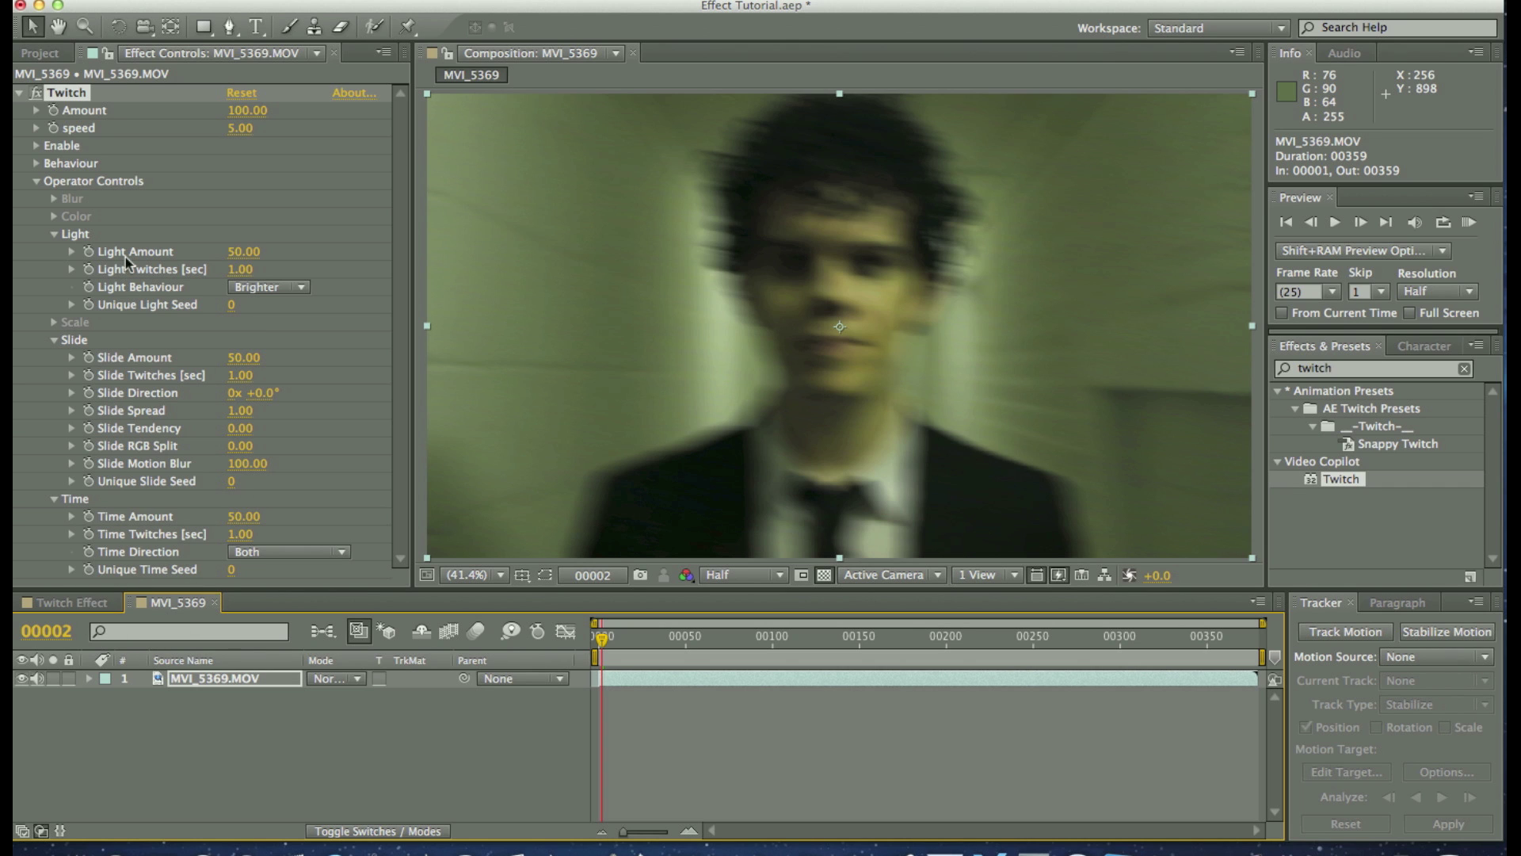
pyautogui.click(82, 606)
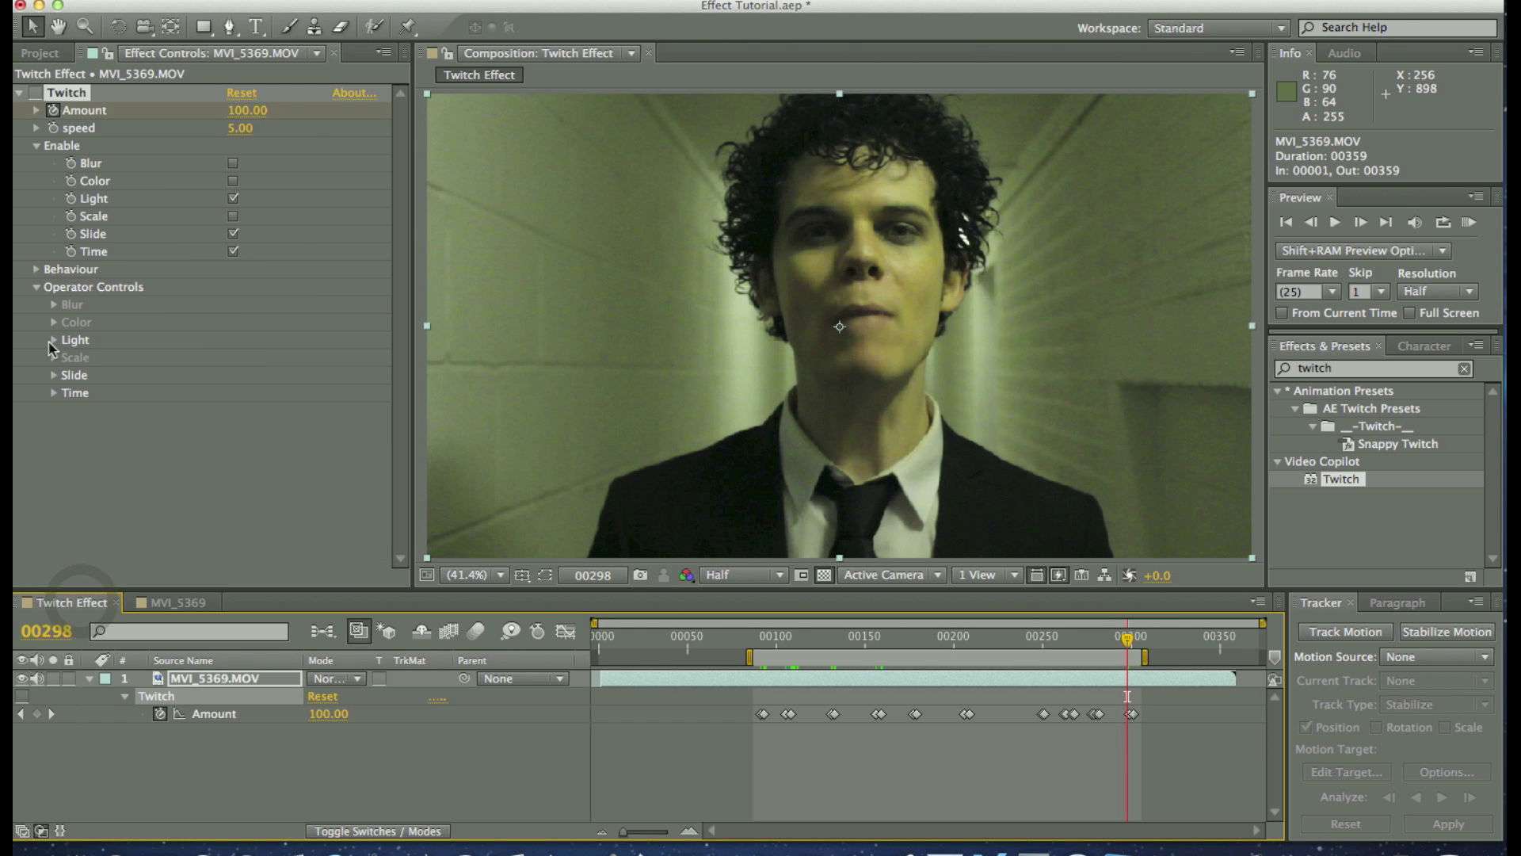
pyautogui.click(54, 340)
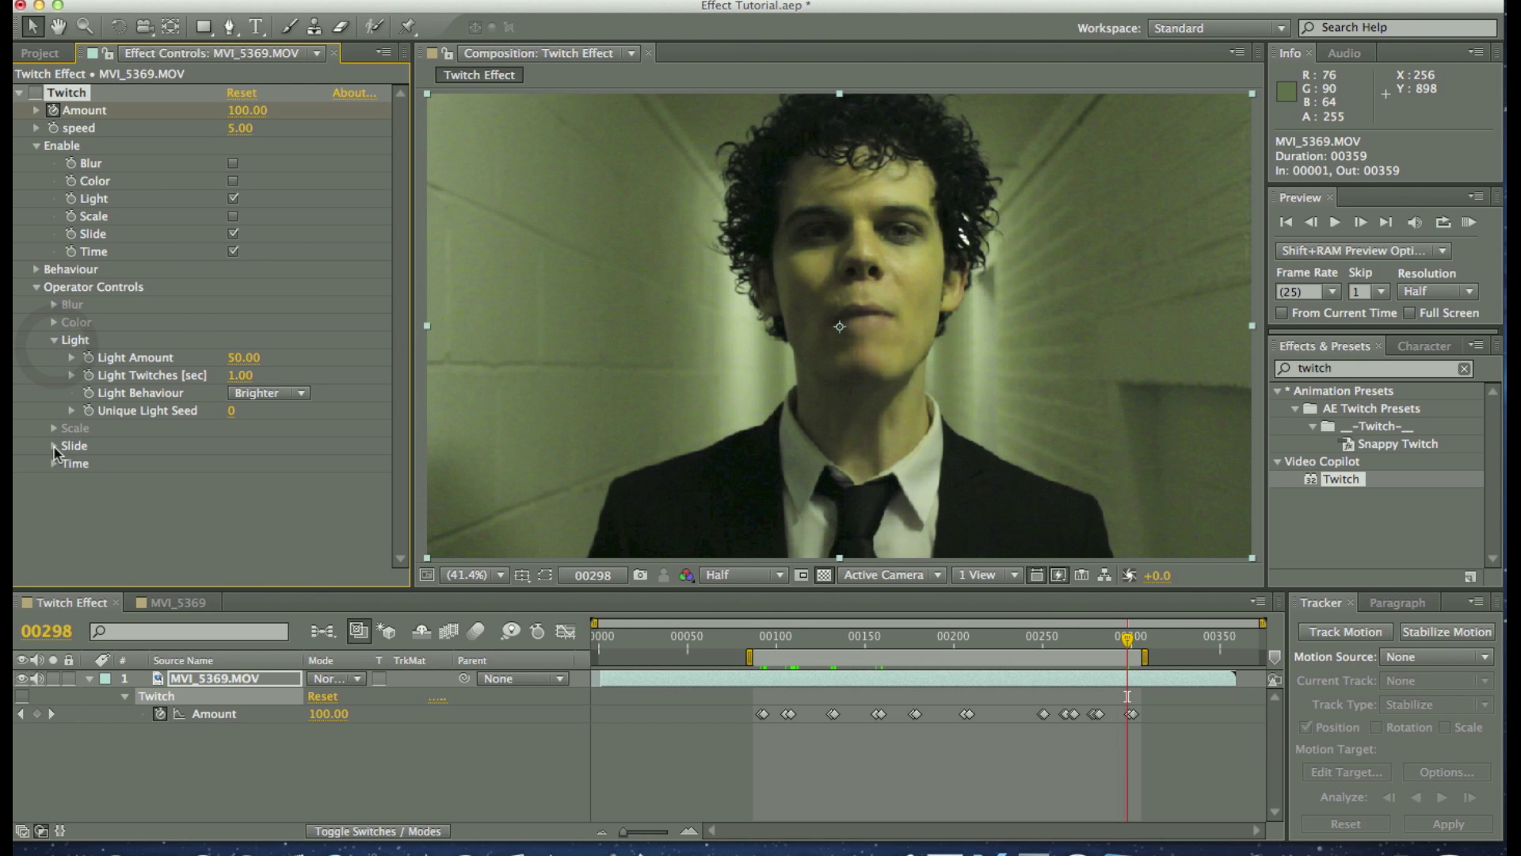
pyautogui.click(54, 447)
pyautogui.scroll(-1, 56, 452)
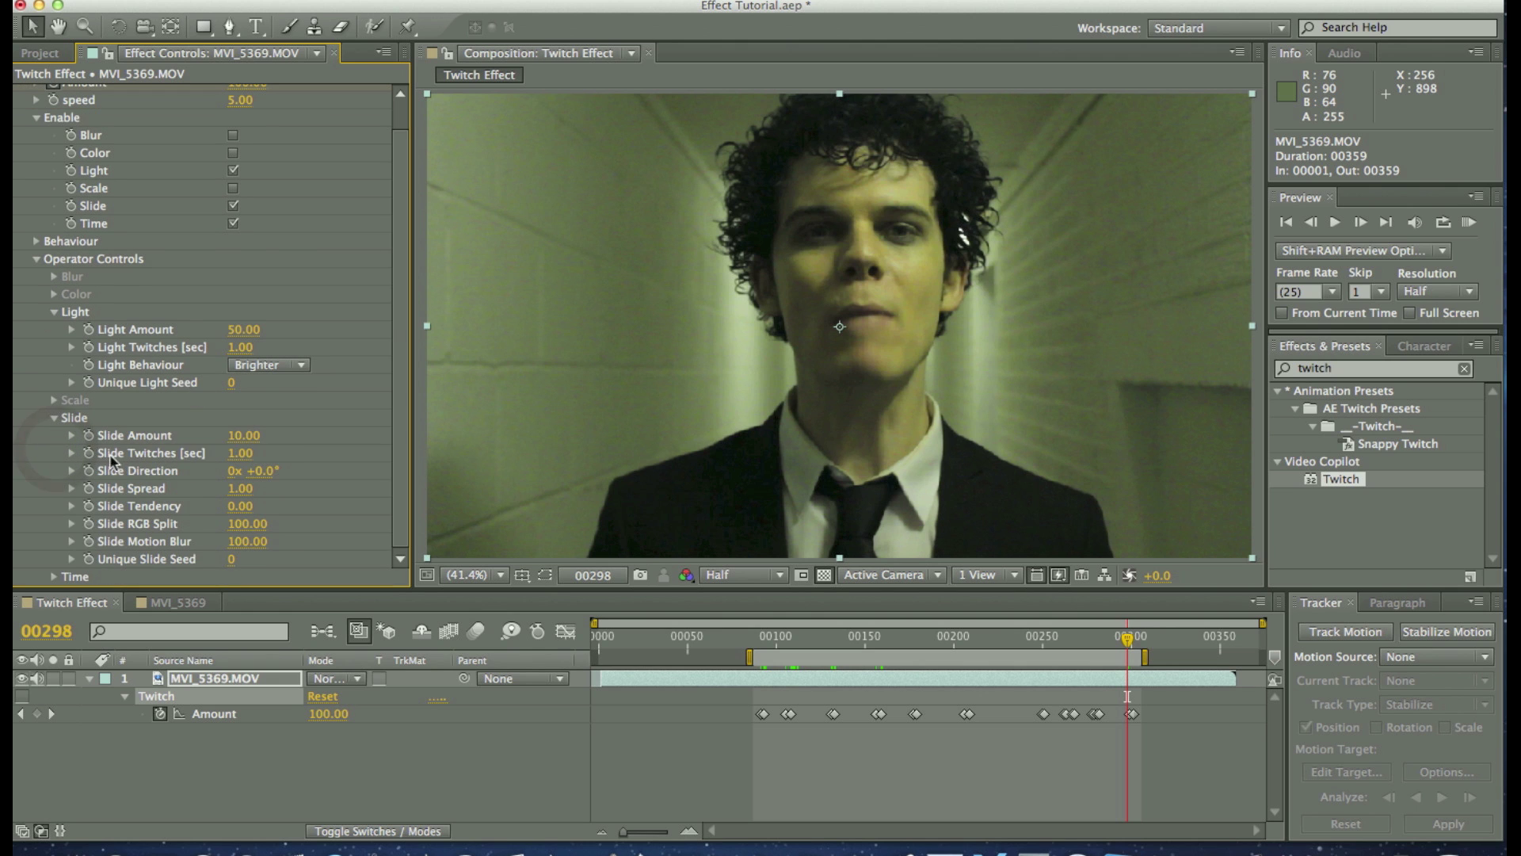
pyautogui.click(54, 575)
pyautogui.scroll(-3, 87, 554)
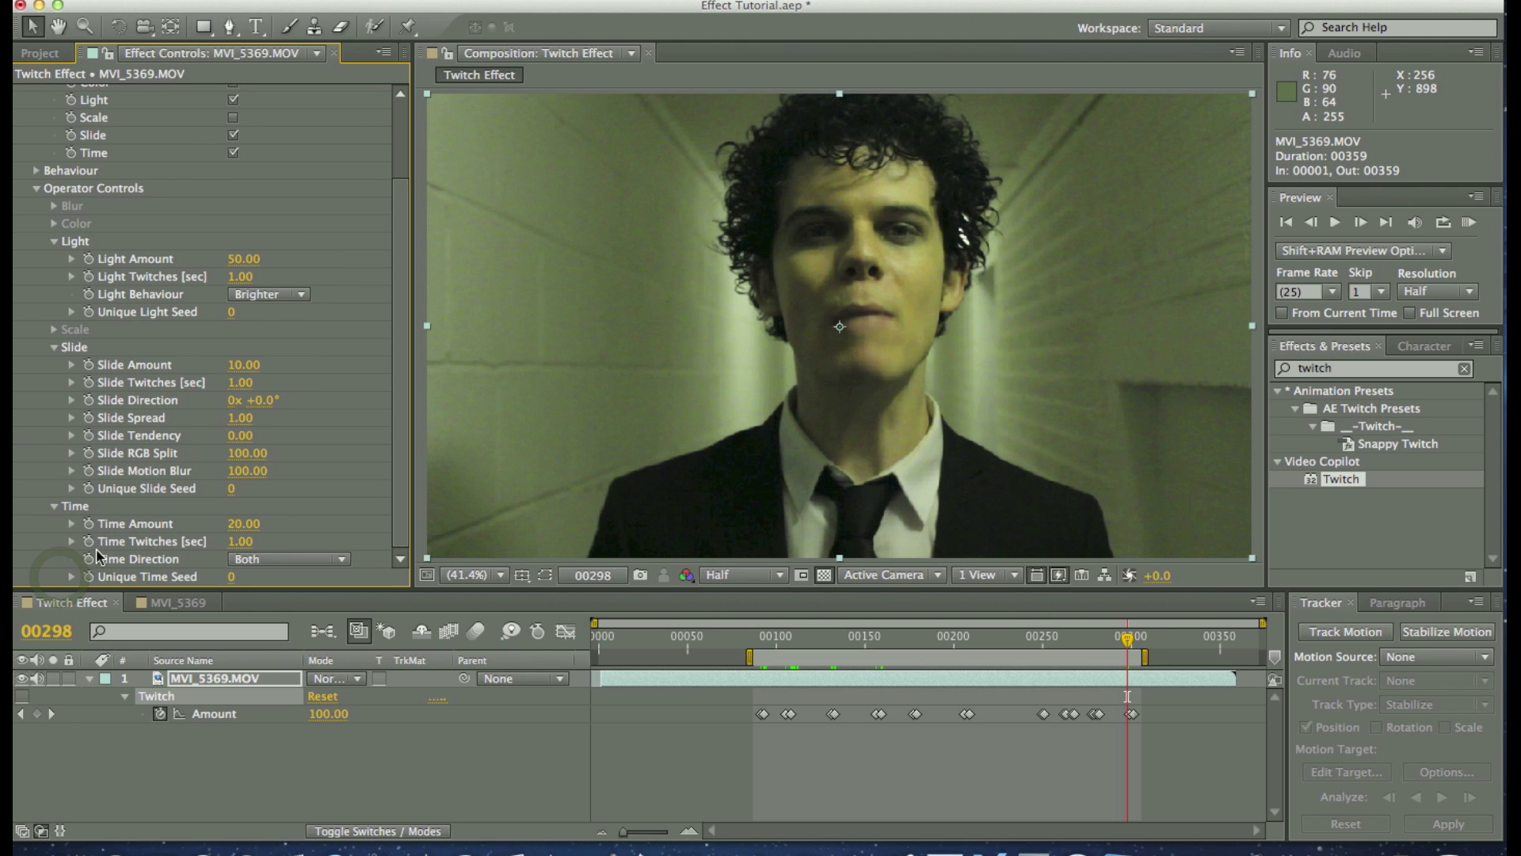
# Step: Set the Twitch effect's Time Amount to 15
pyautogui.click(242, 525)
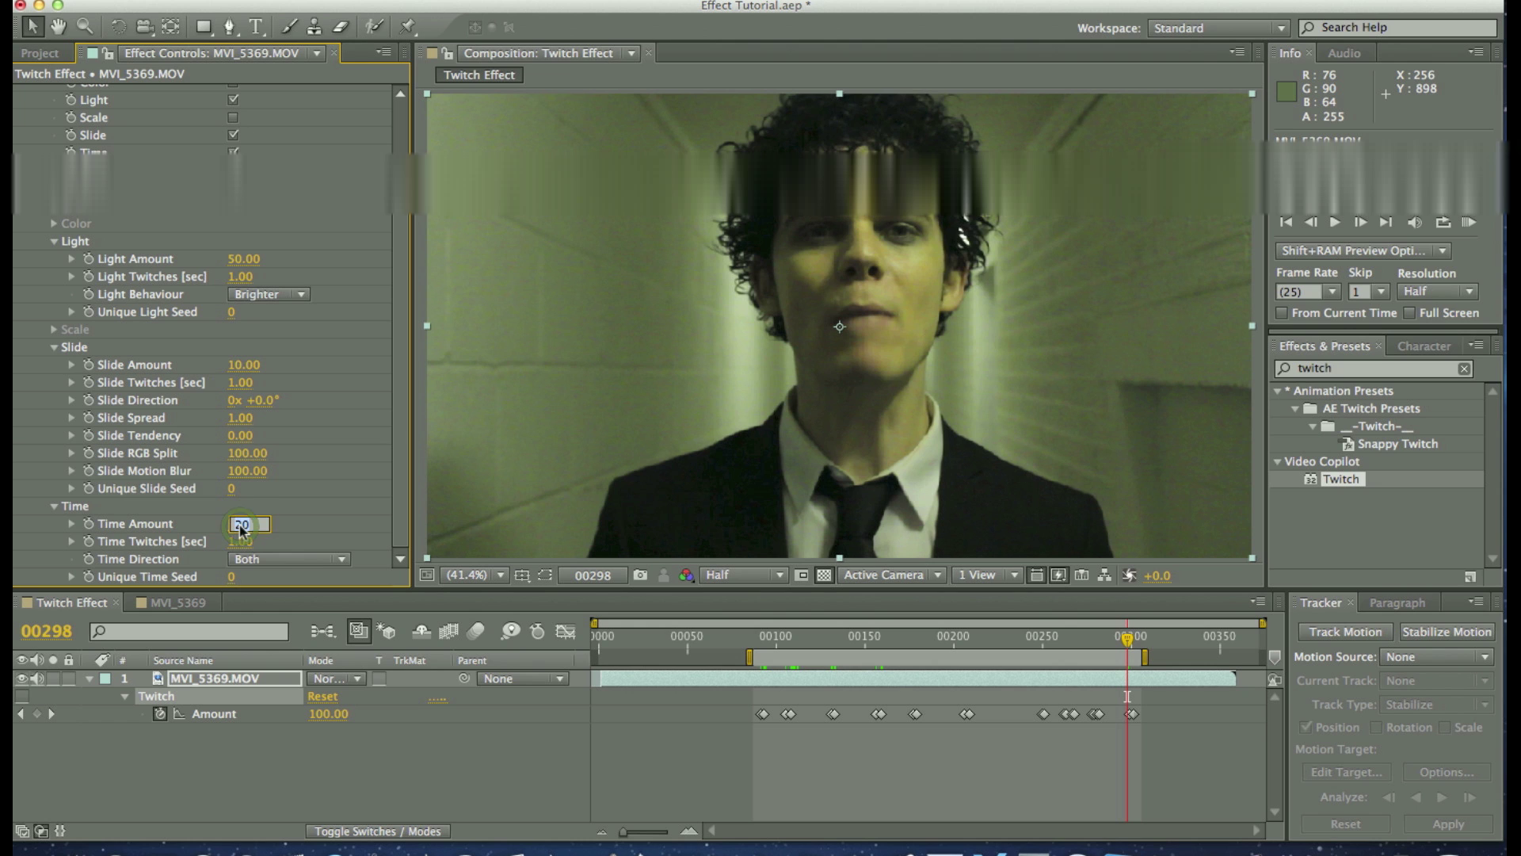
pyautogui.write('15')
pyautogui.press('Return')
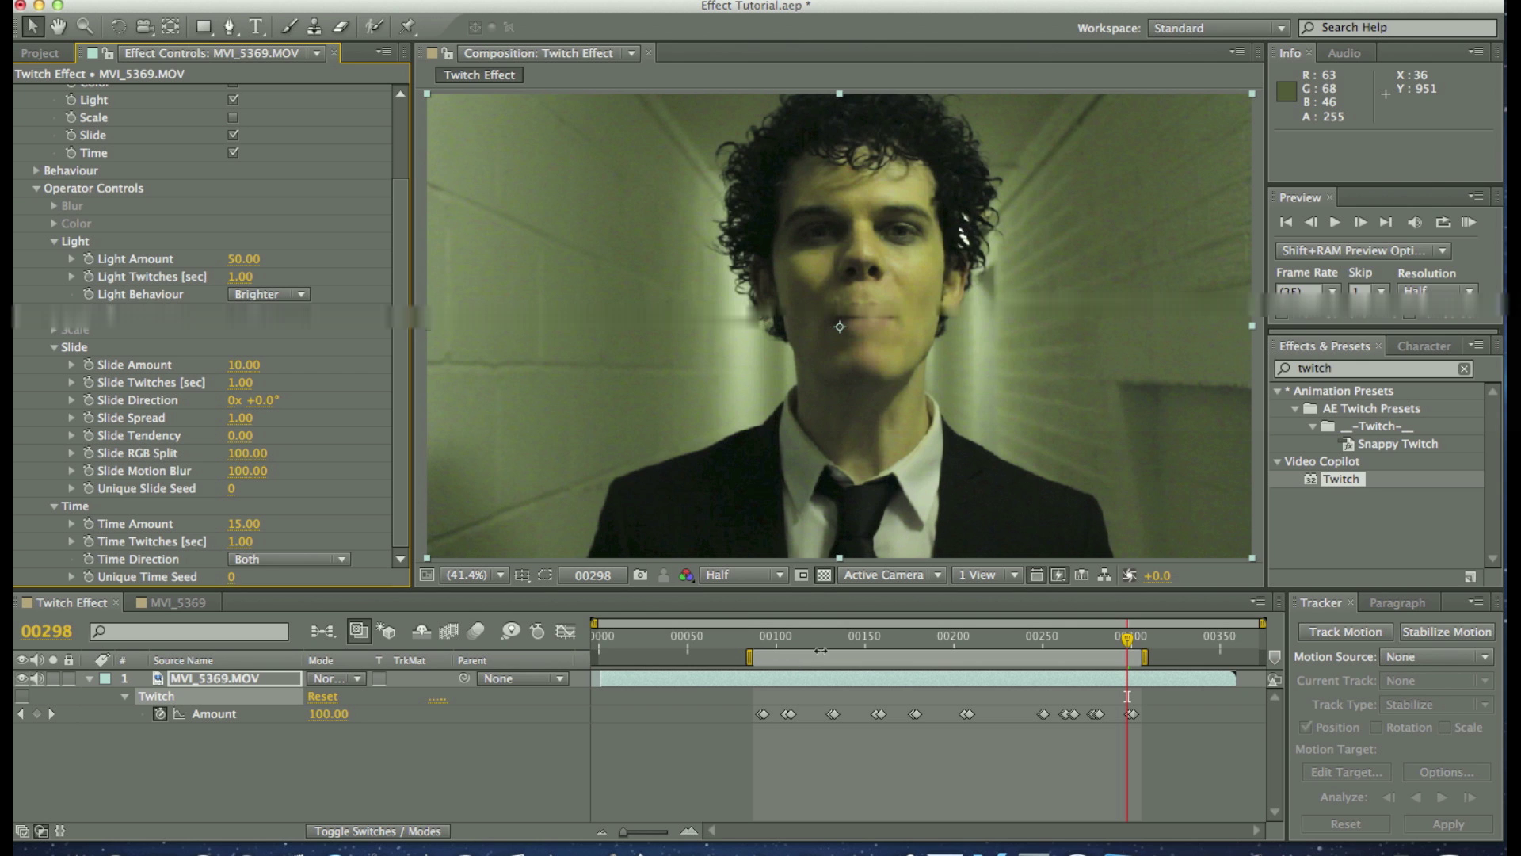
# Step: Enable the Twitch effect at frame 146 and scrub to frame 148 to inspect the twitch
pyautogui.click(859, 648)
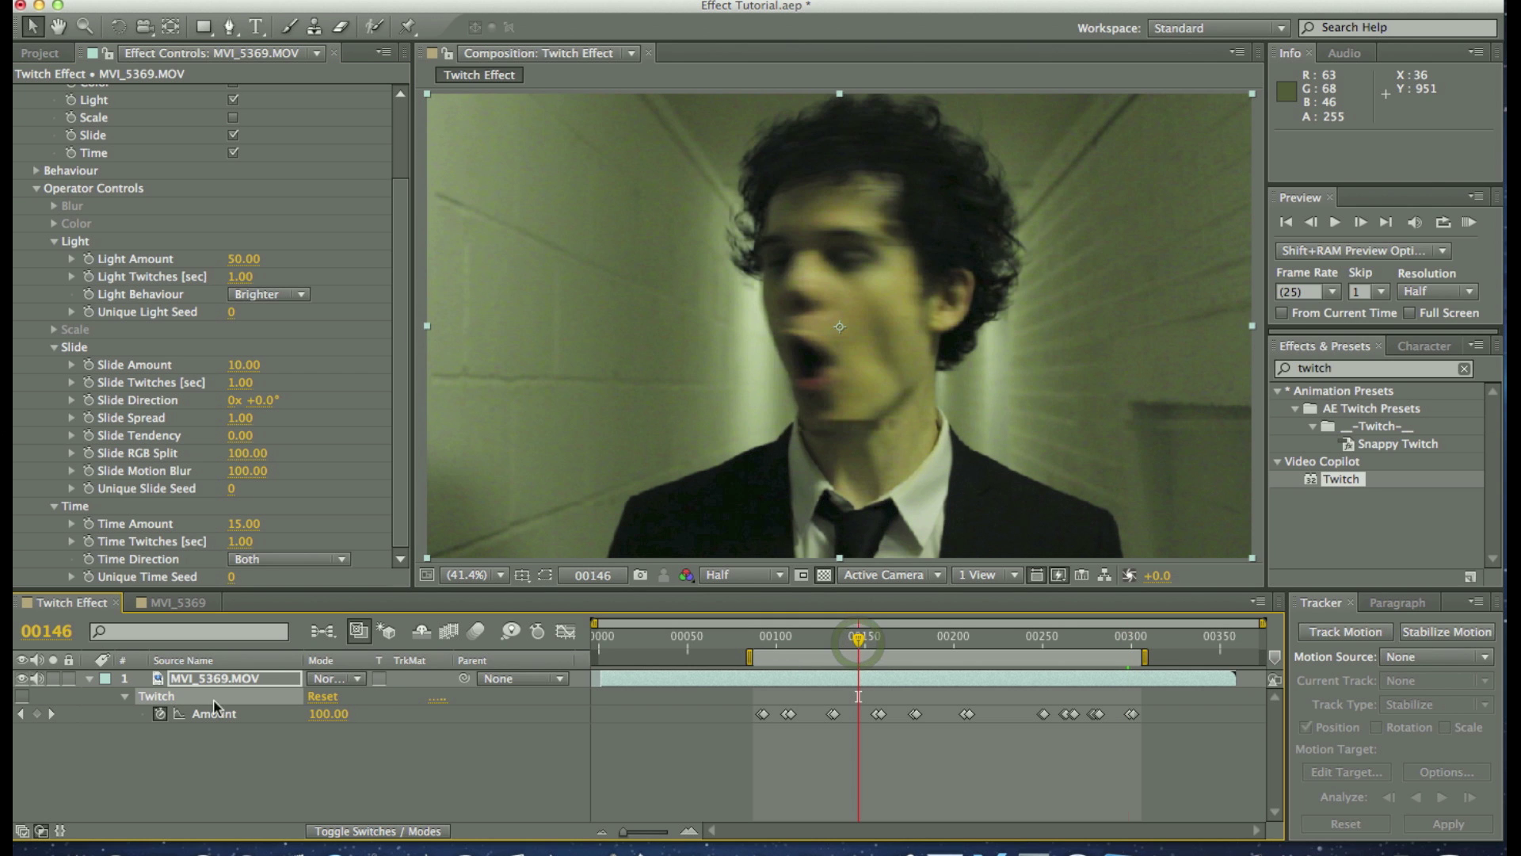
pyautogui.click(22, 696)
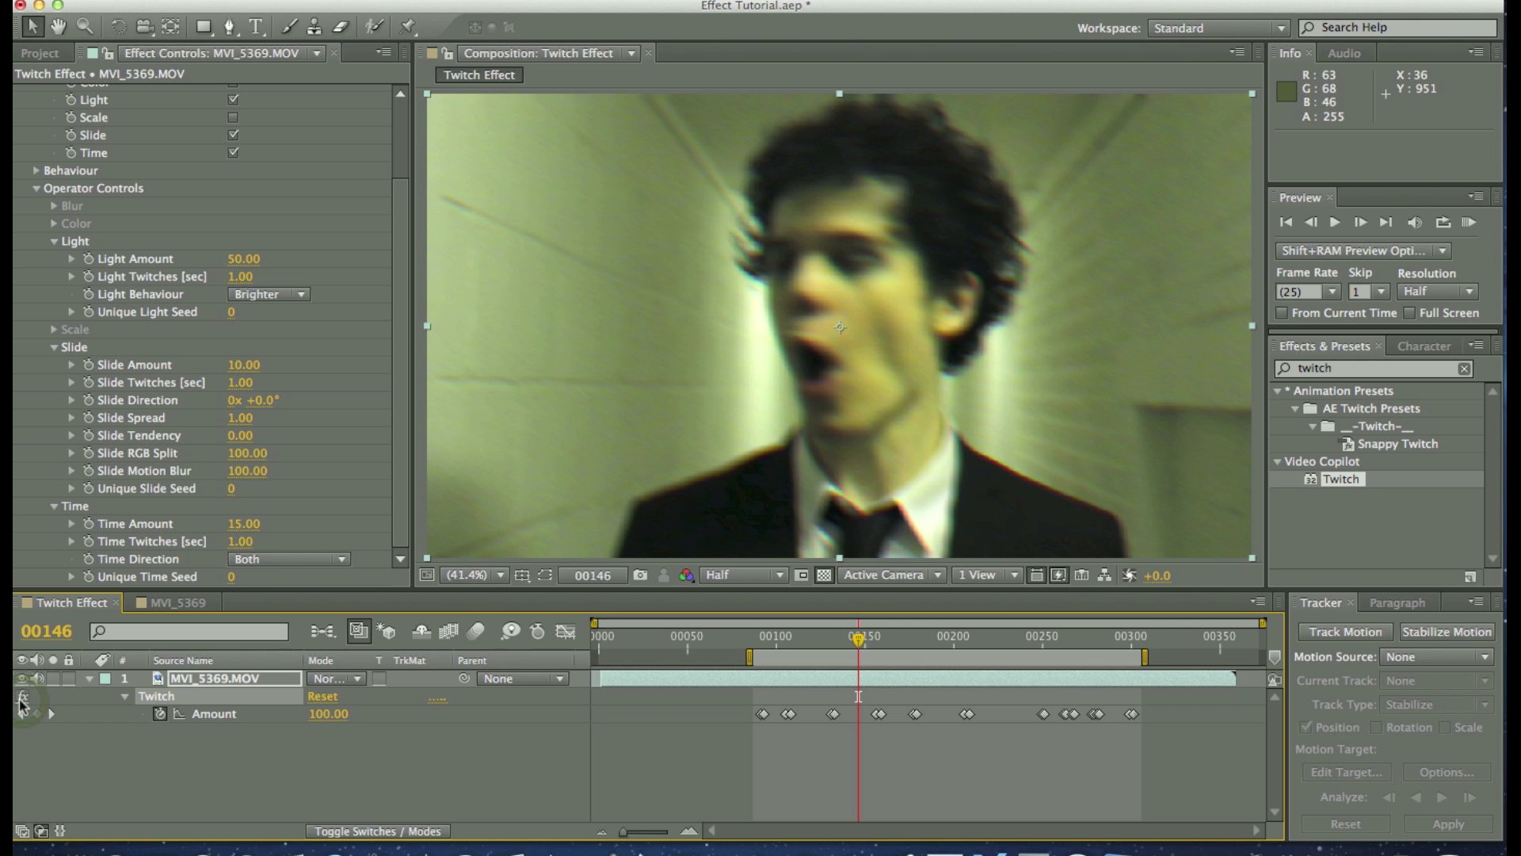
pyautogui.click(863, 639)
pyautogui.moveTo(865, 641); pyautogui.dragTo(867, 641)
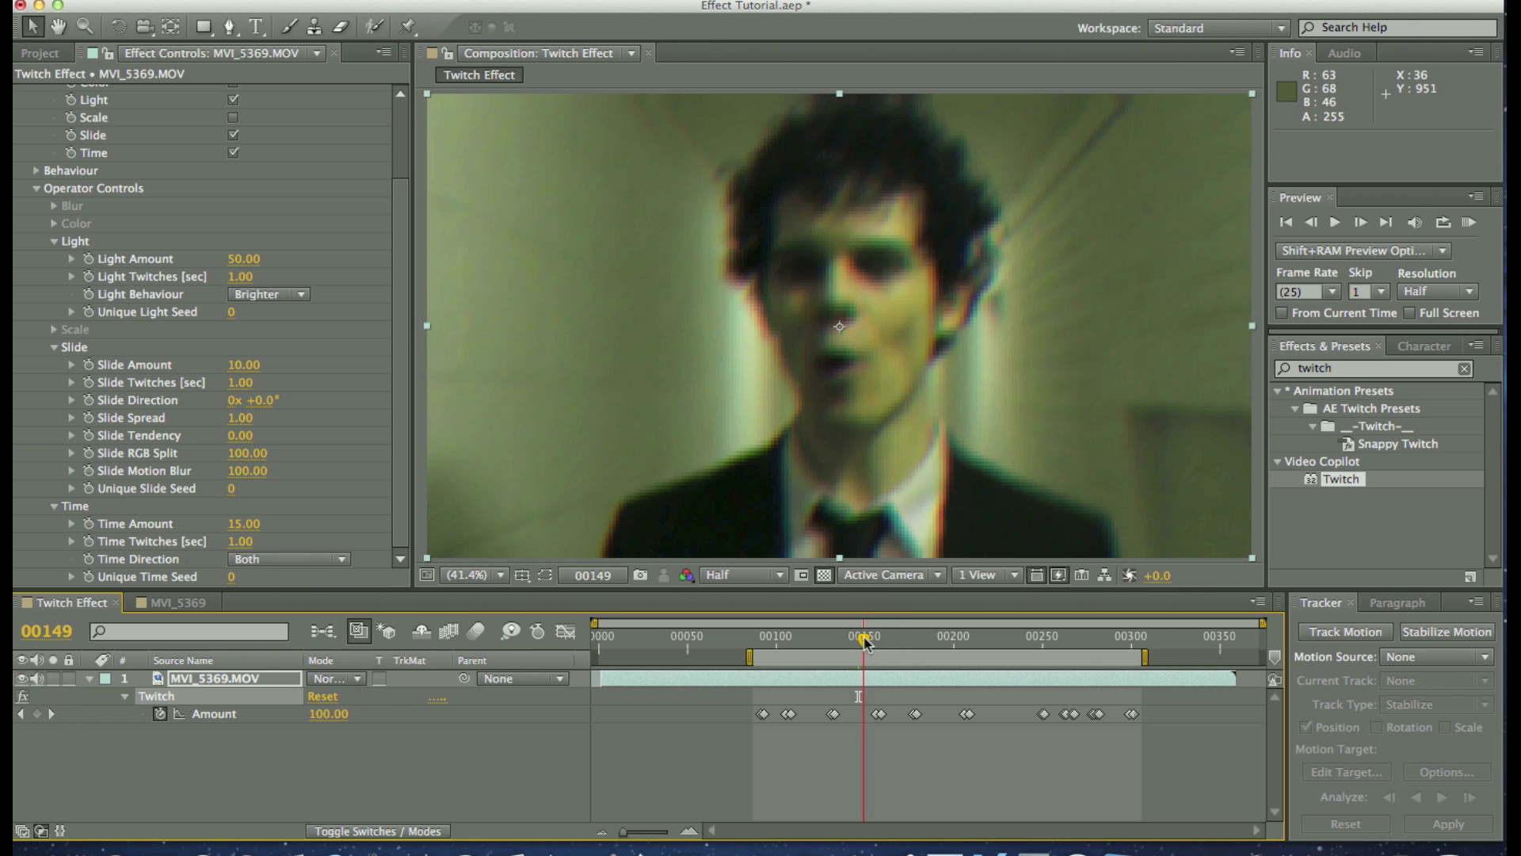
pyautogui.moveTo(866, 641); pyautogui.dragTo(867, 641)
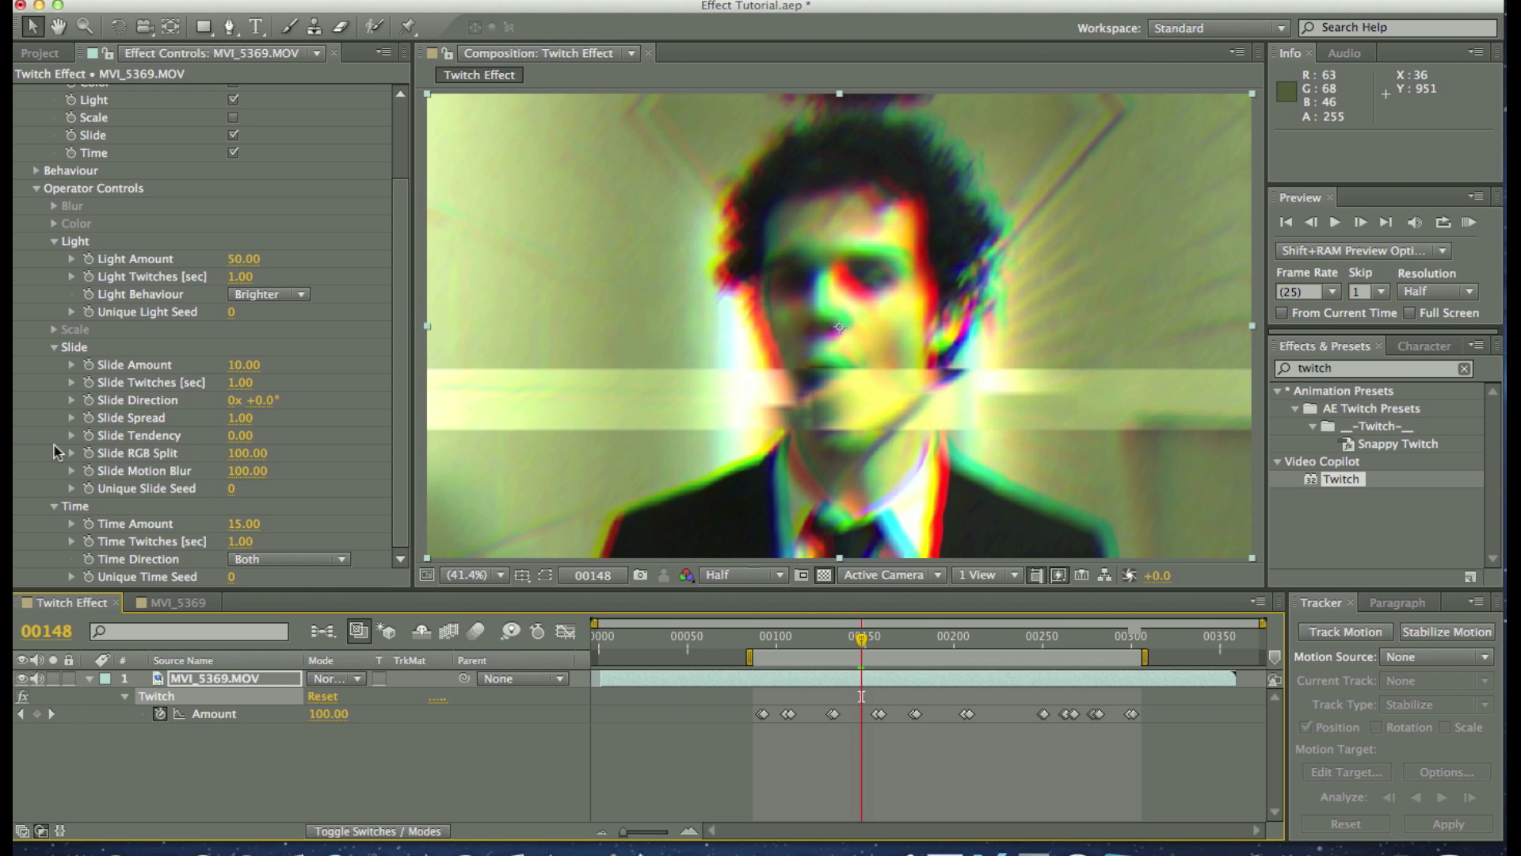
# Step: Try the Slide RGB Split at 0 and restore it to 100
pyautogui.moveTo(248, 464); pyautogui.dragTo(152, 466)
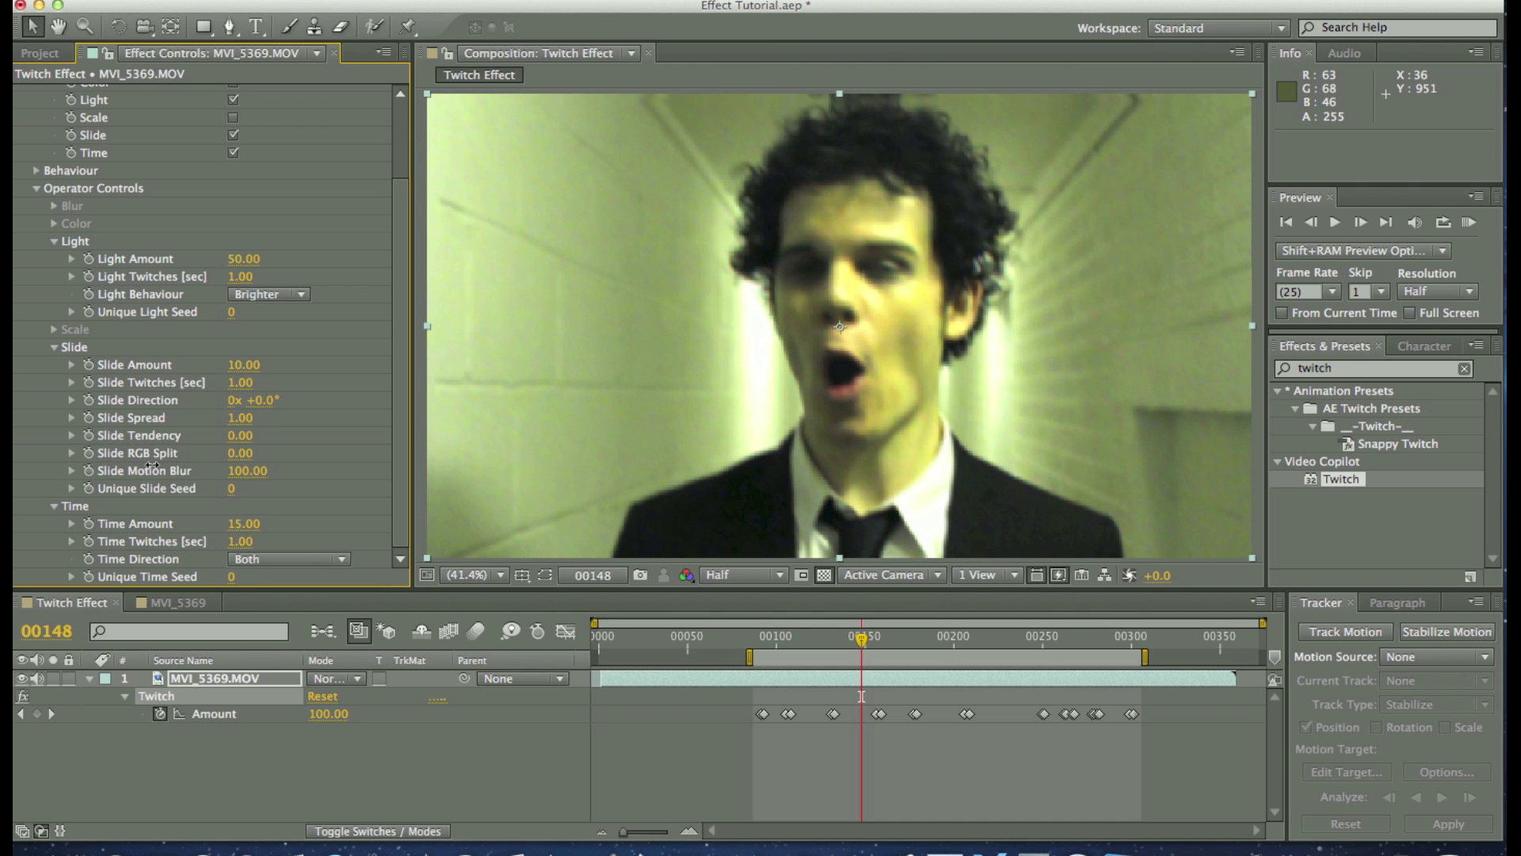
pyautogui.moveTo(188, 470); pyautogui.dragTo(271, 469)
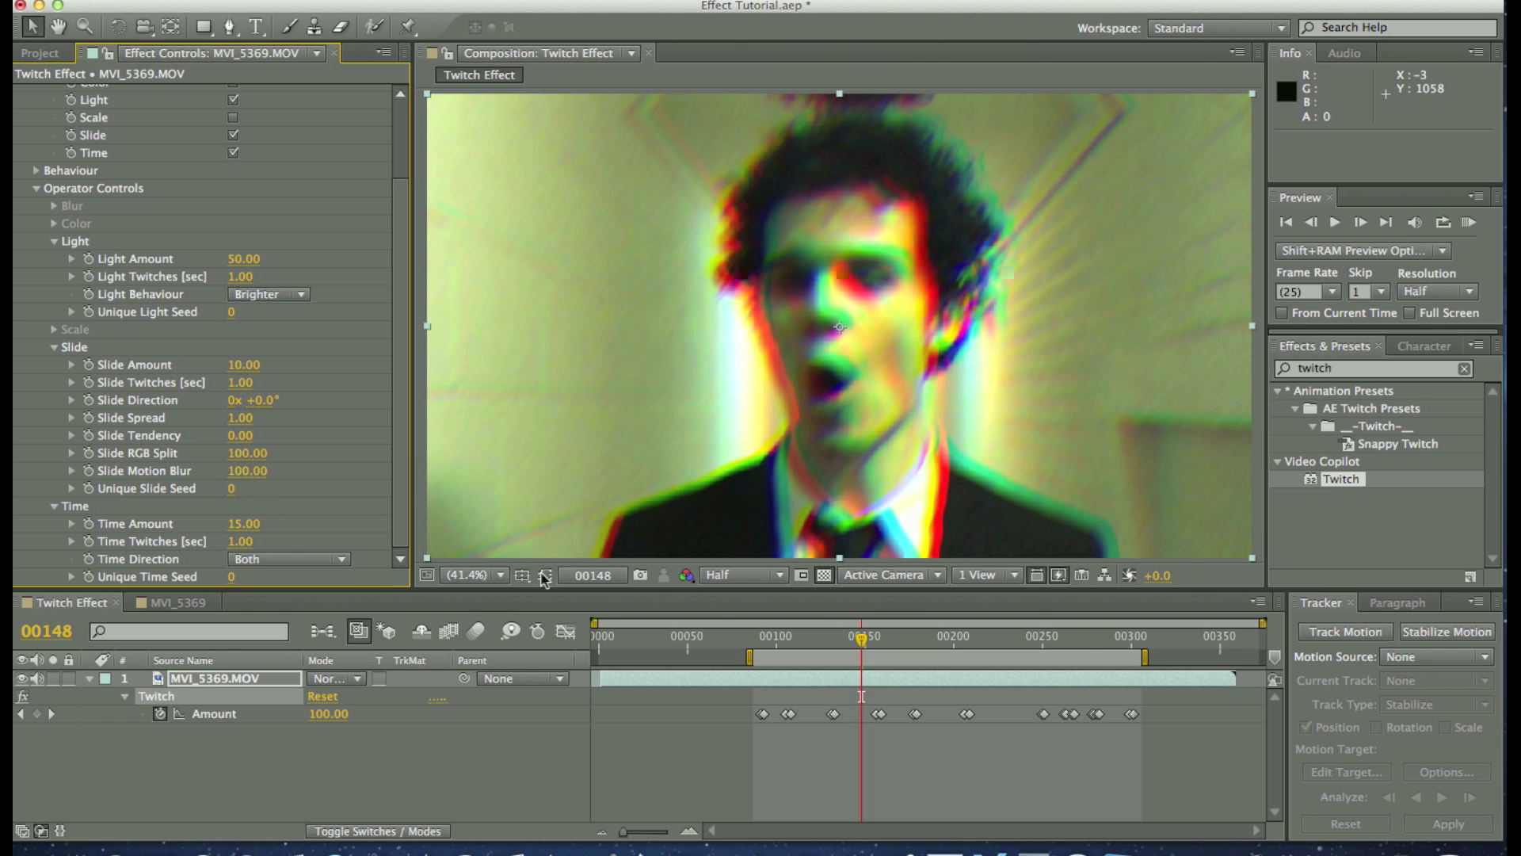
# Step: Inspect the footage from frame 253 to 261 and check the Time Direction options, keeping Both
pyautogui.click(1049, 642)
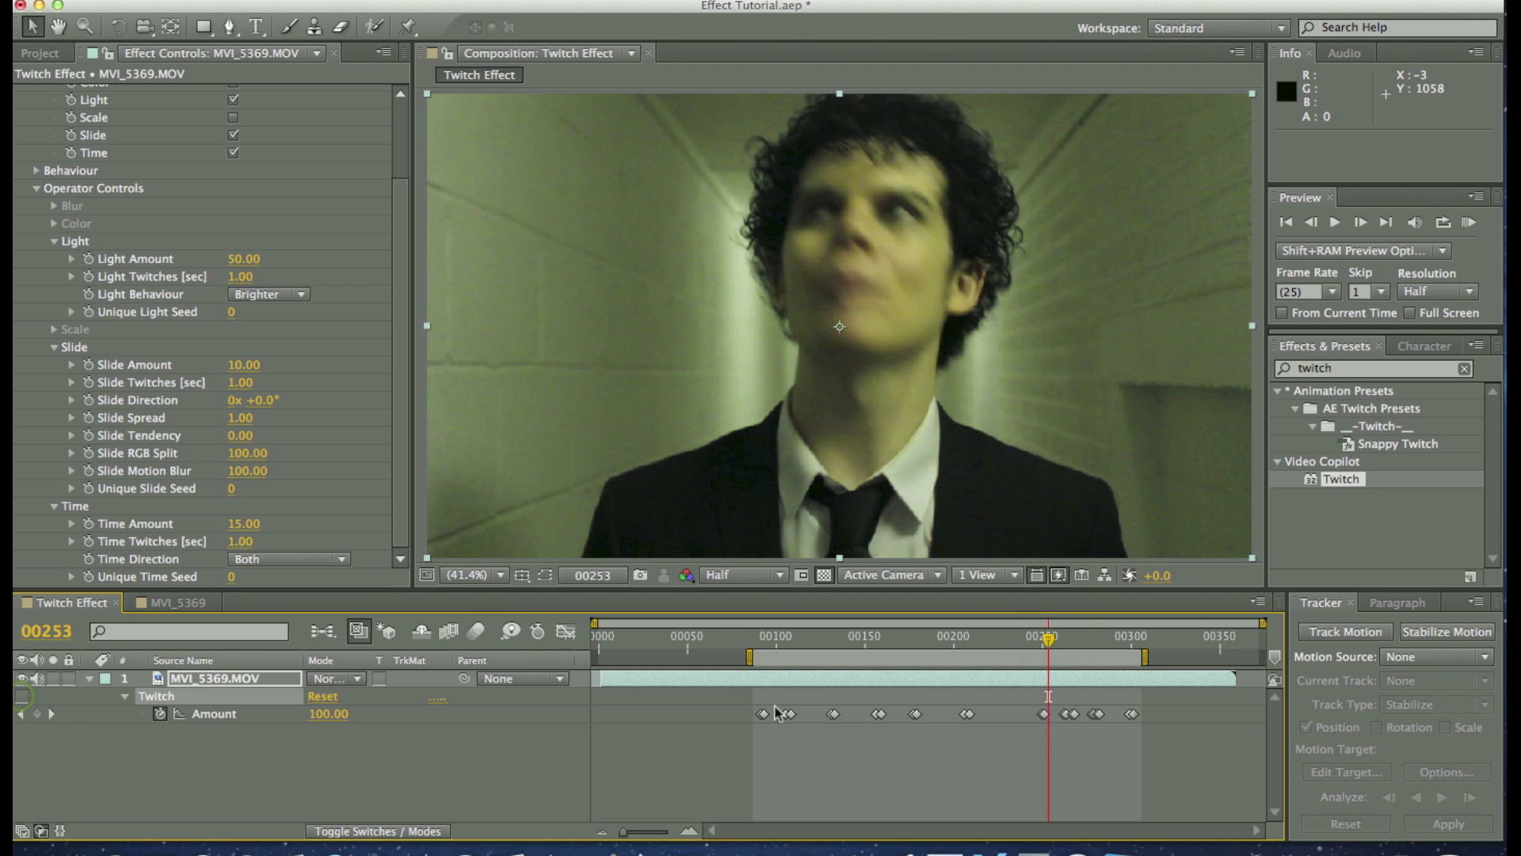
pyautogui.moveTo(1052, 641); pyautogui.dragTo(1070, 648)
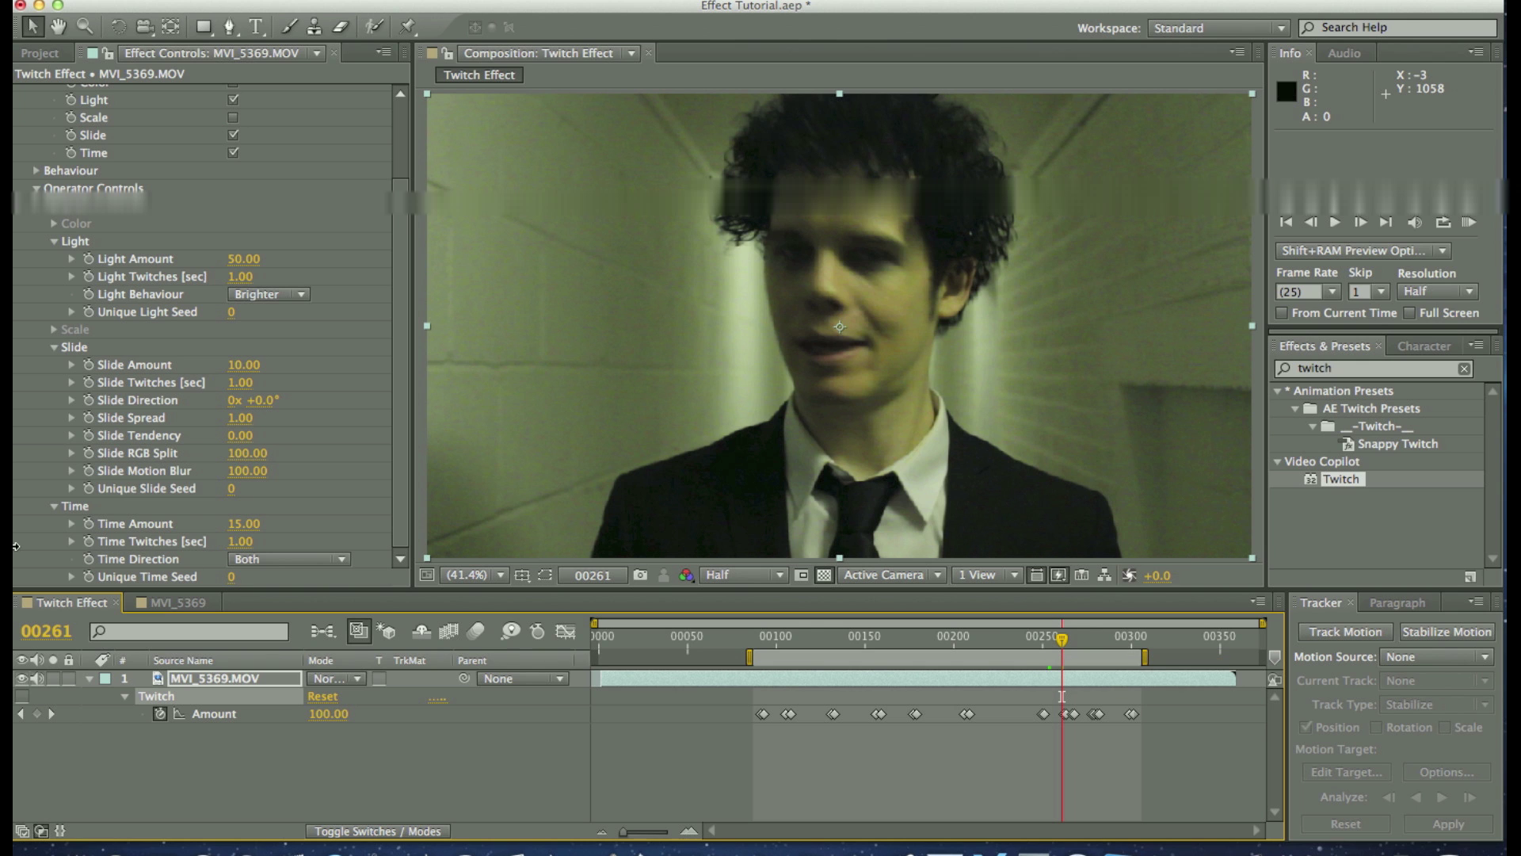
pyautogui.click(400, 522)
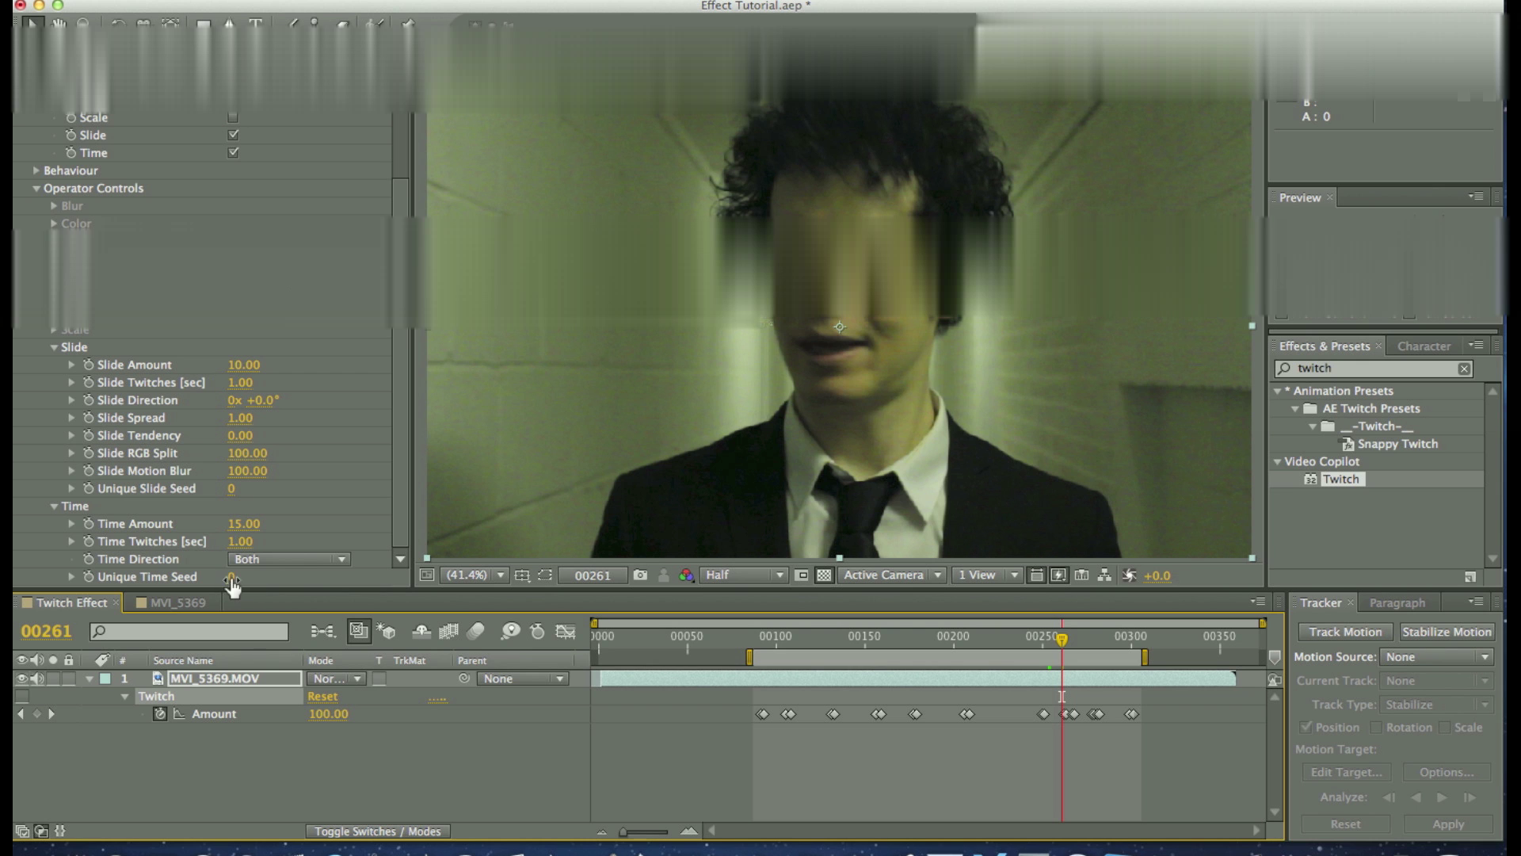
pyautogui.click(305, 559)
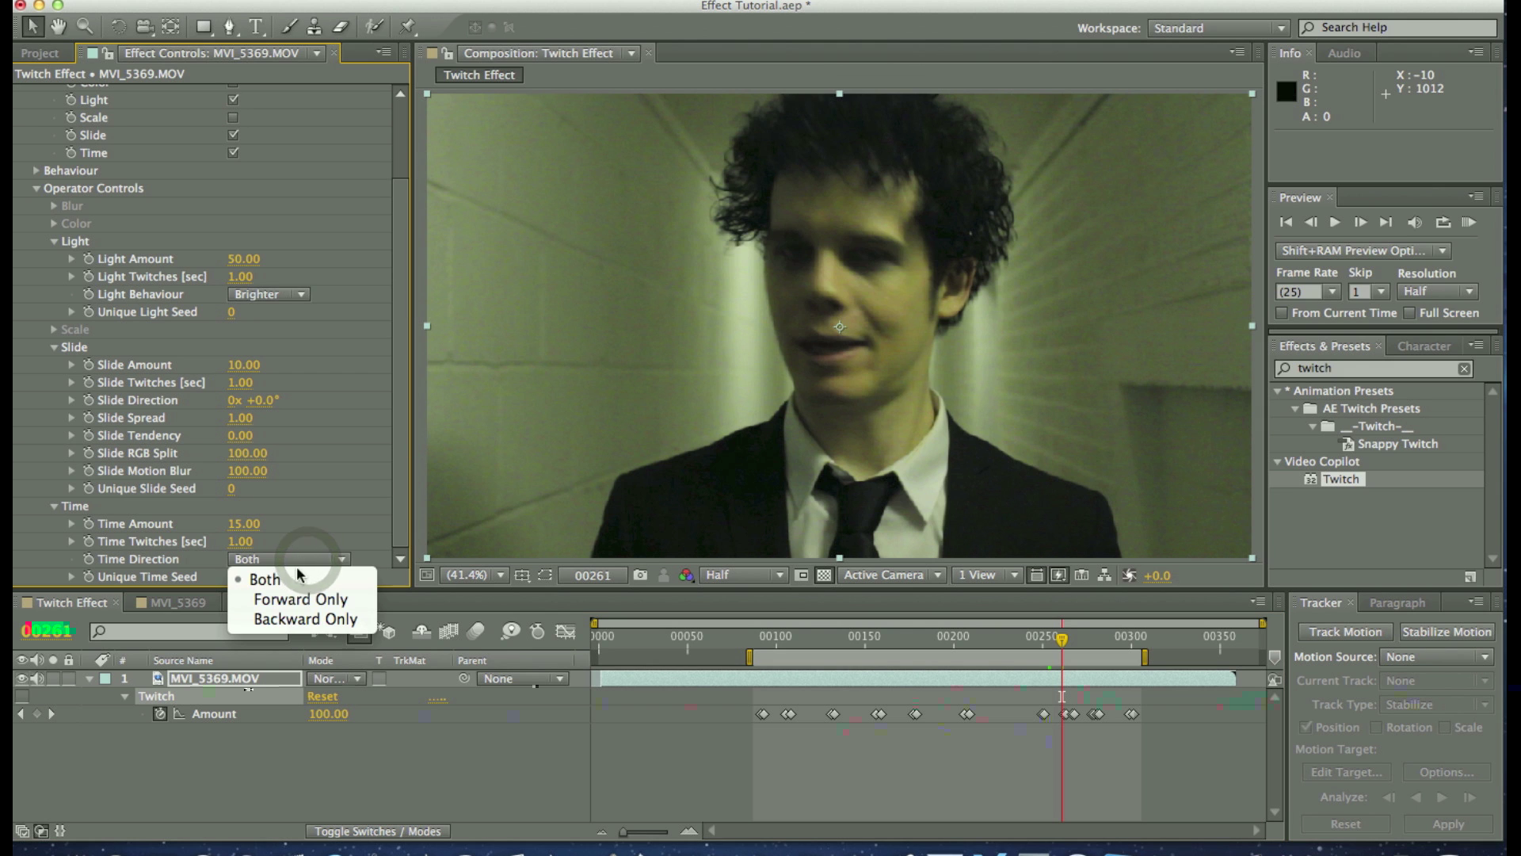
pyautogui.click(292, 580)
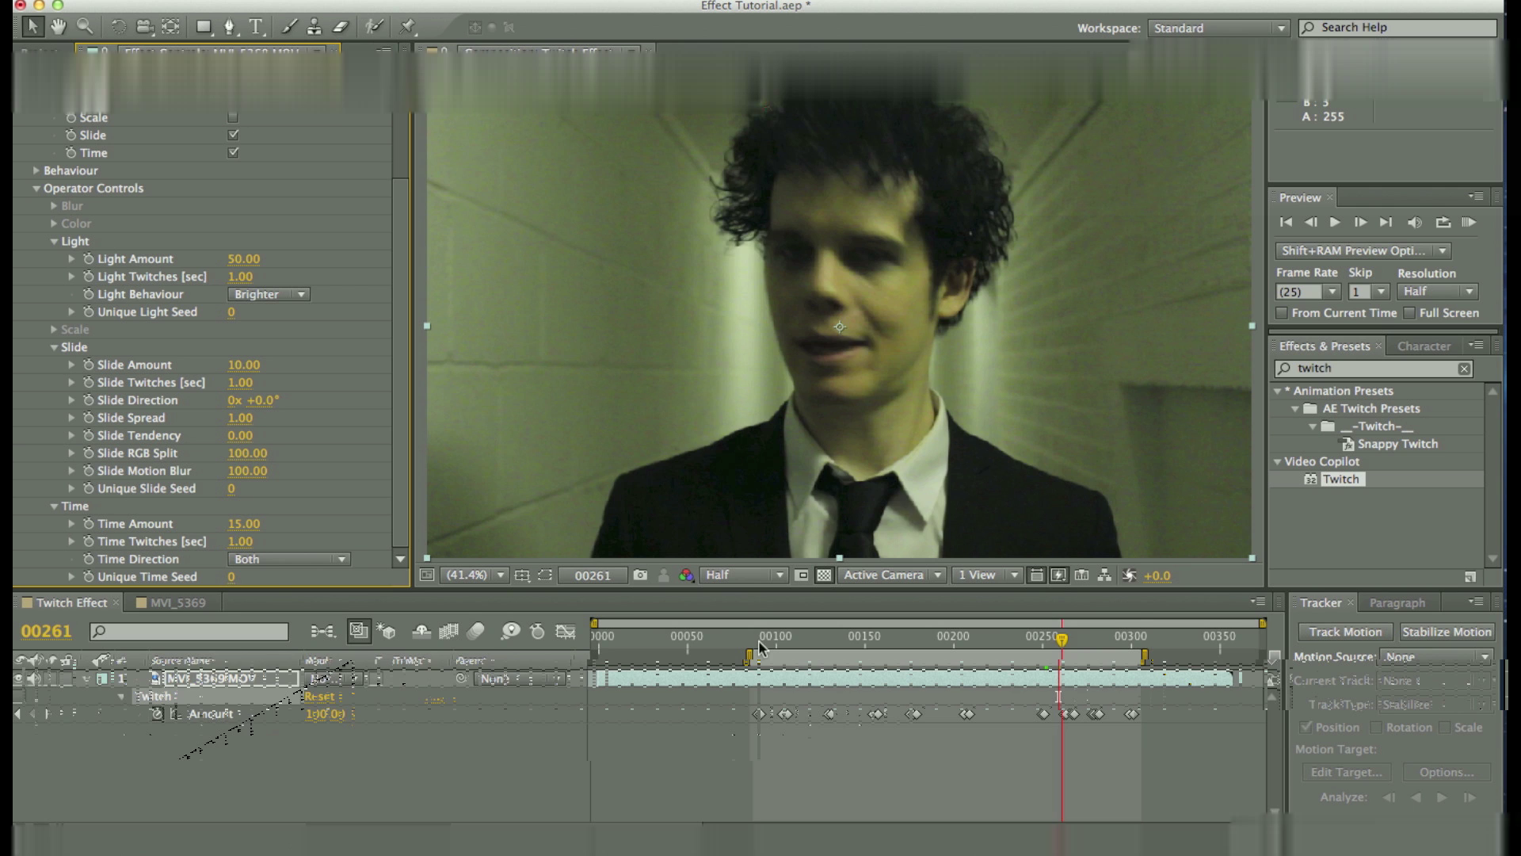
# Step: Run a RAM preview of the work area after moving to frame 87
pyautogui.click(754, 643)
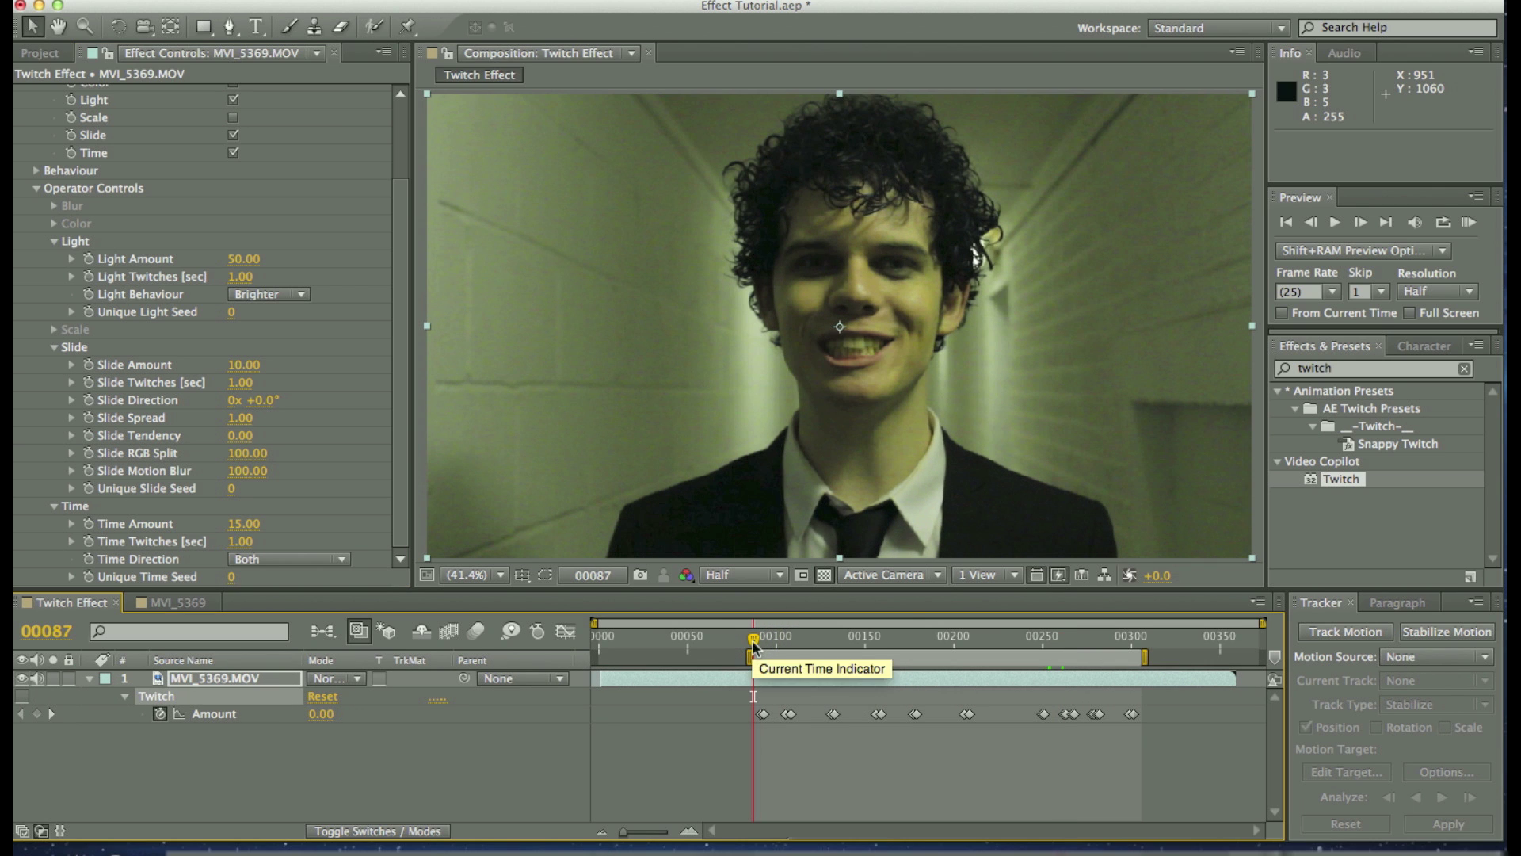
pyautogui.click(1468, 224)
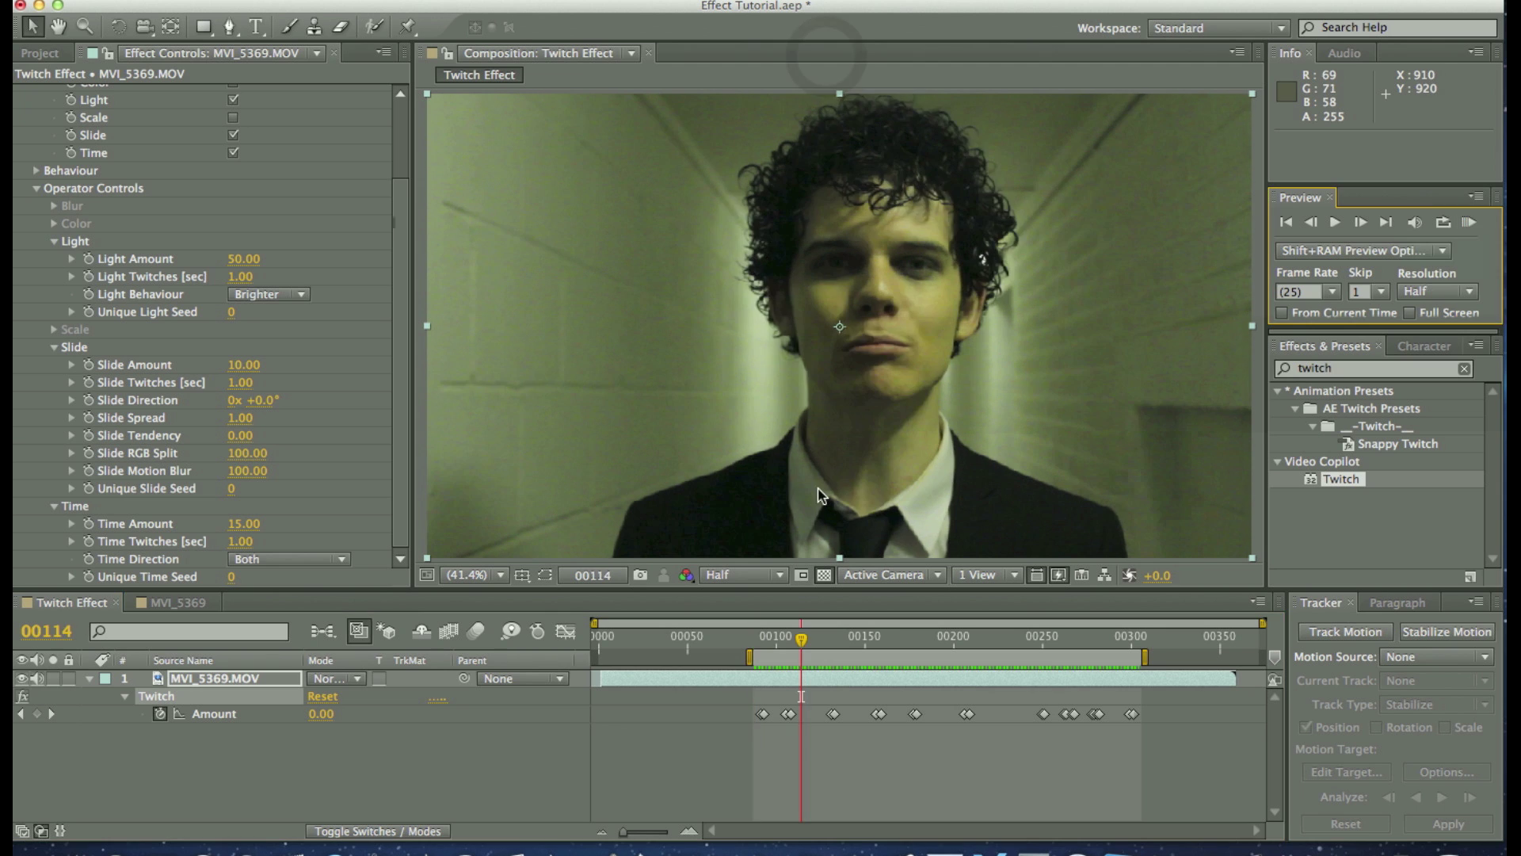
# Step: Move to frame 92 and run a RAM preview of the twitching footage in the work area
pyautogui.click(763, 642)
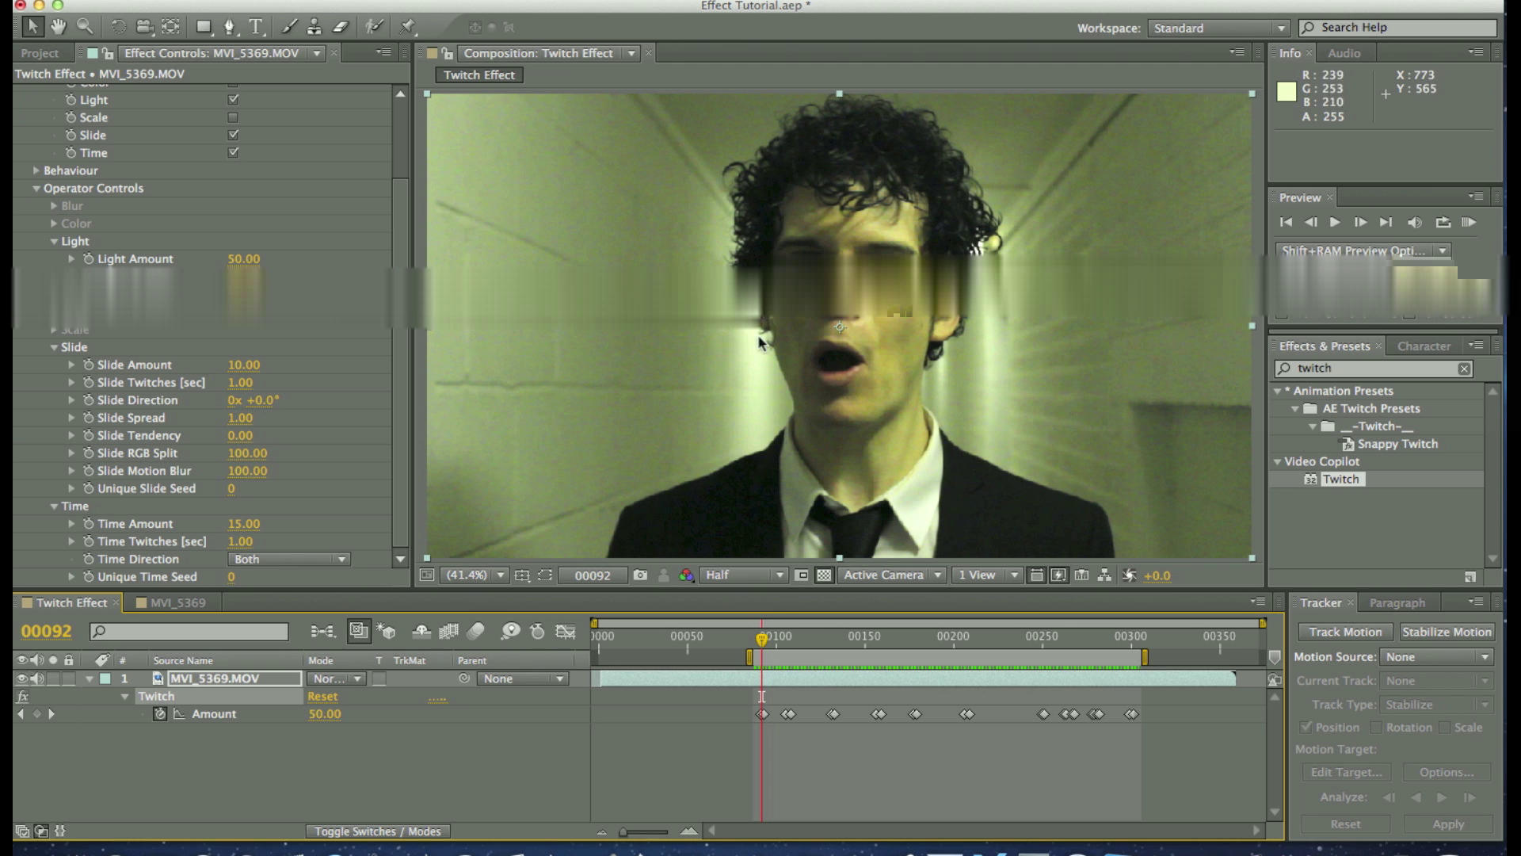
pyautogui.click(1470, 224)
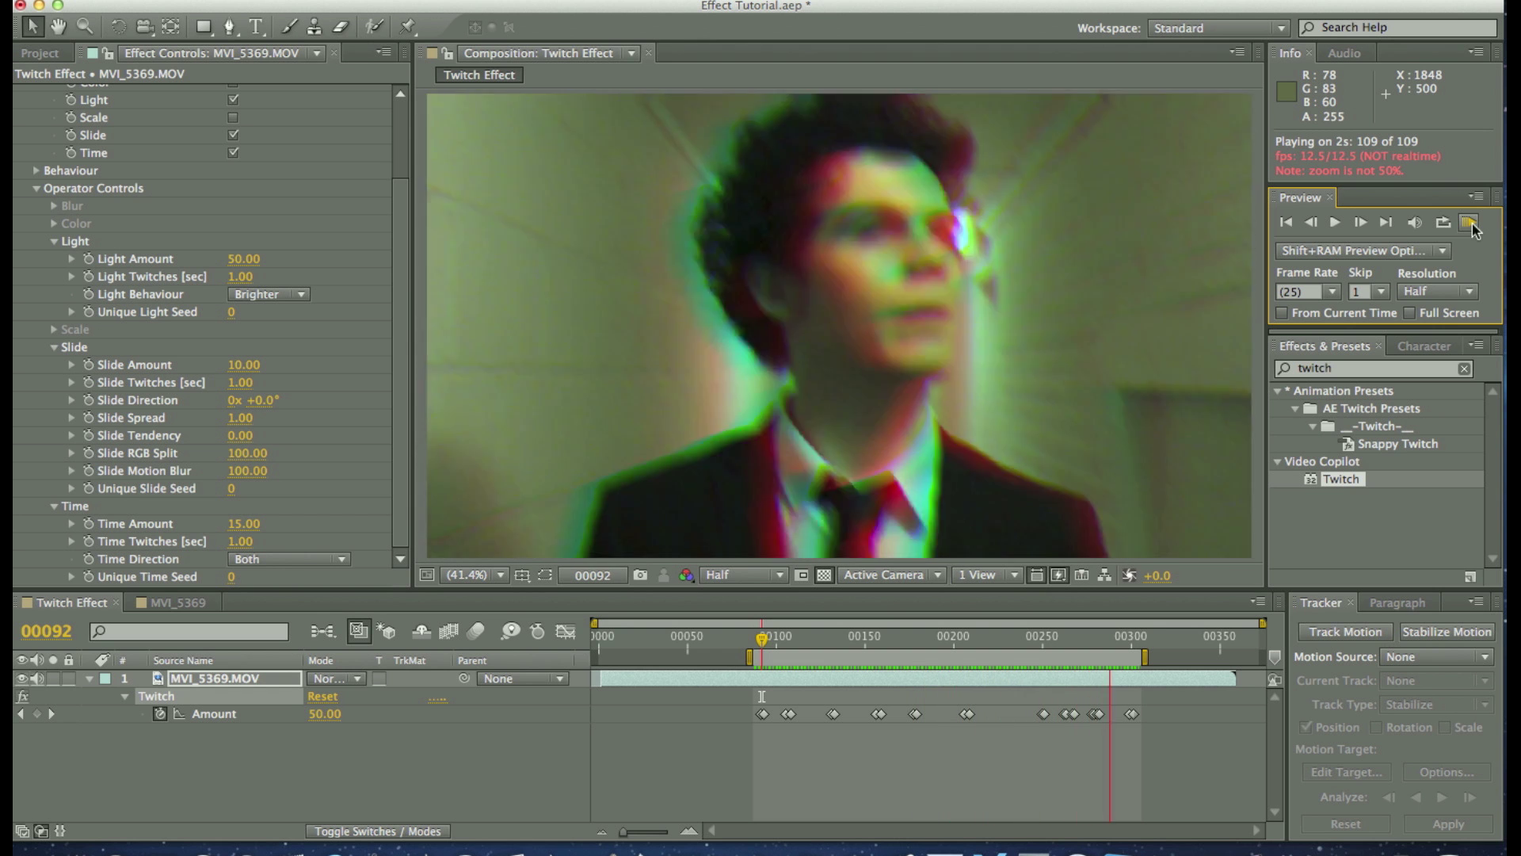
pyautogui.click(1470, 222)
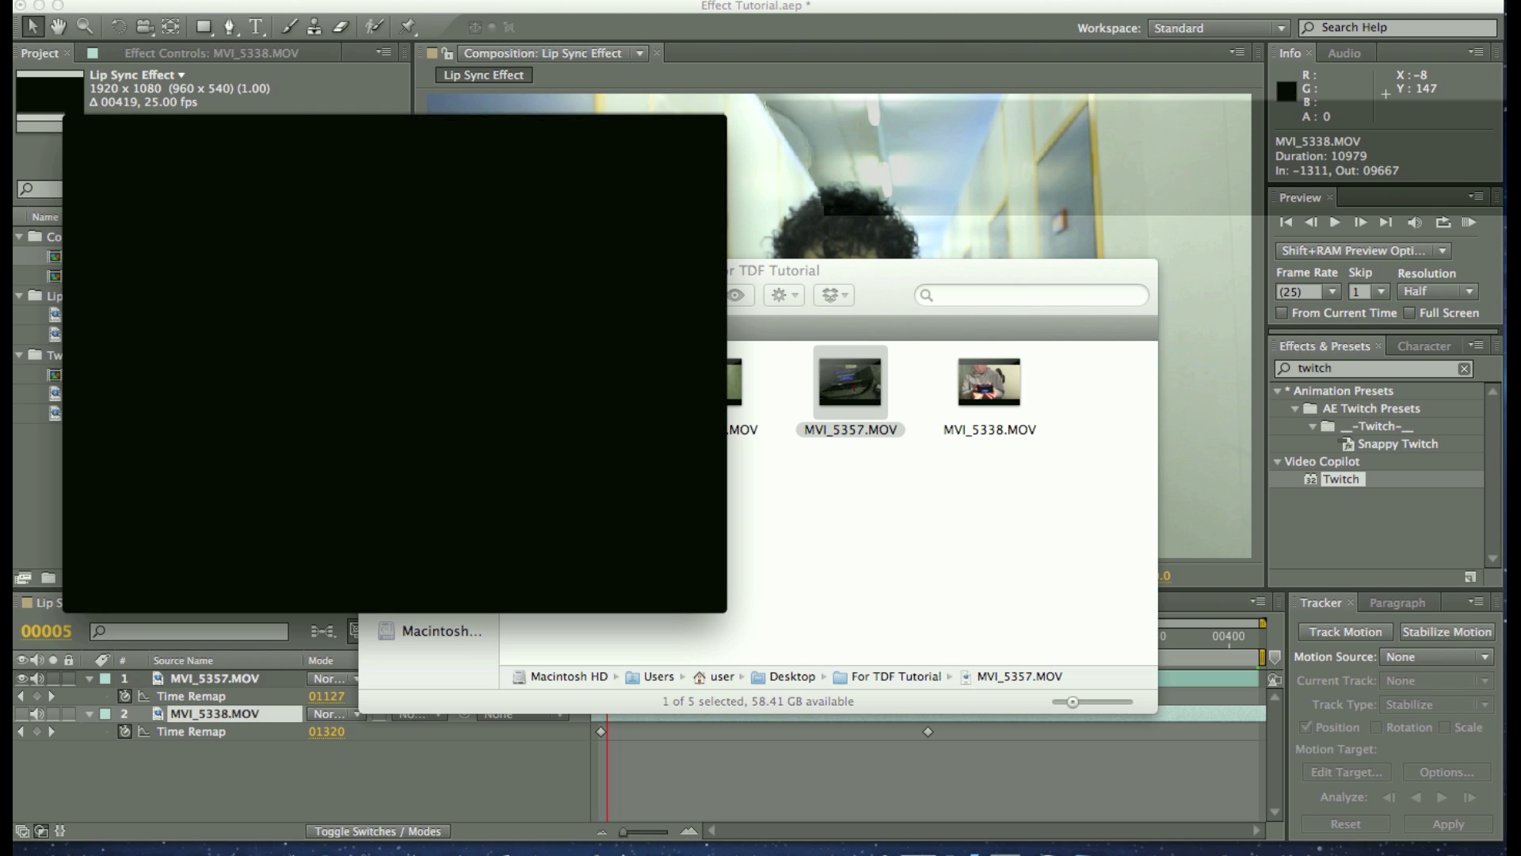
# Step: Review Timecode Half Speed.mp4 by skipping to 00:55 and playing it to 01:06, and close the video
pyautogui.moveTo(459, 272)
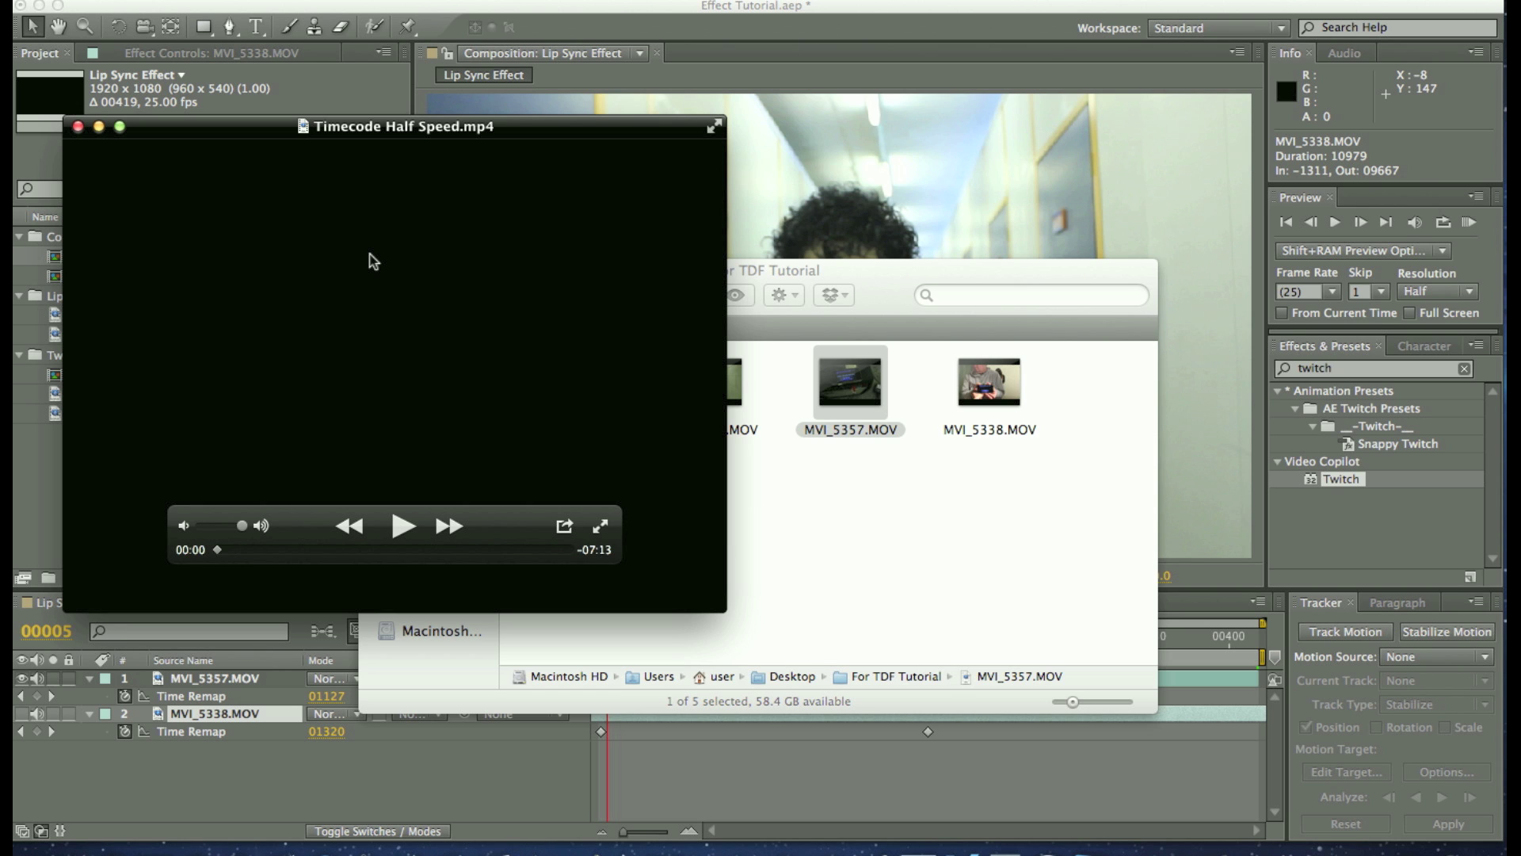
pyautogui.moveTo(322, 279)
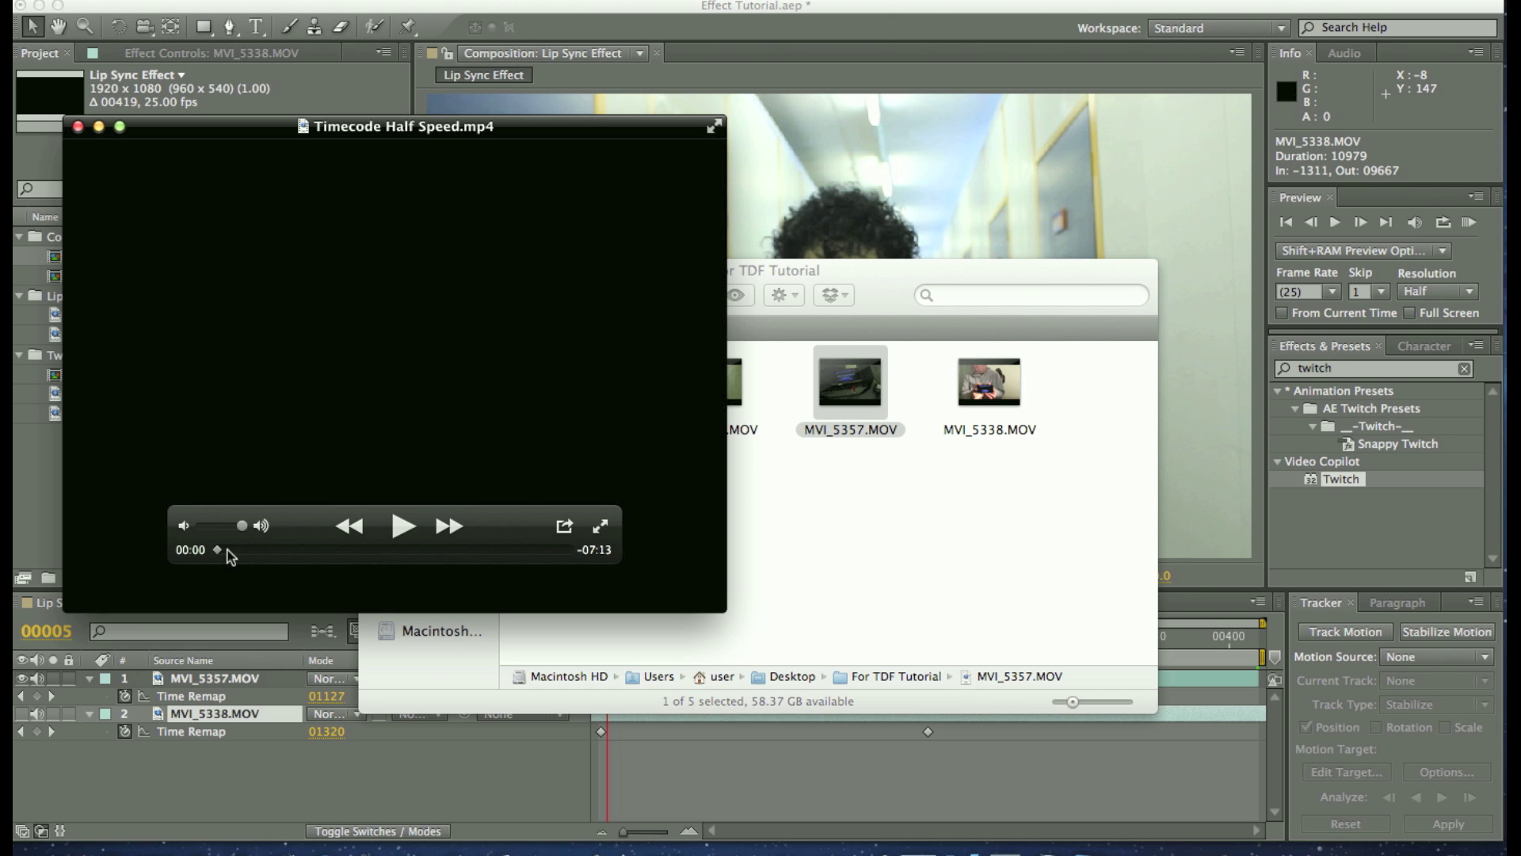
pyautogui.moveTo(220, 550); pyautogui.dragTo(265, 558)
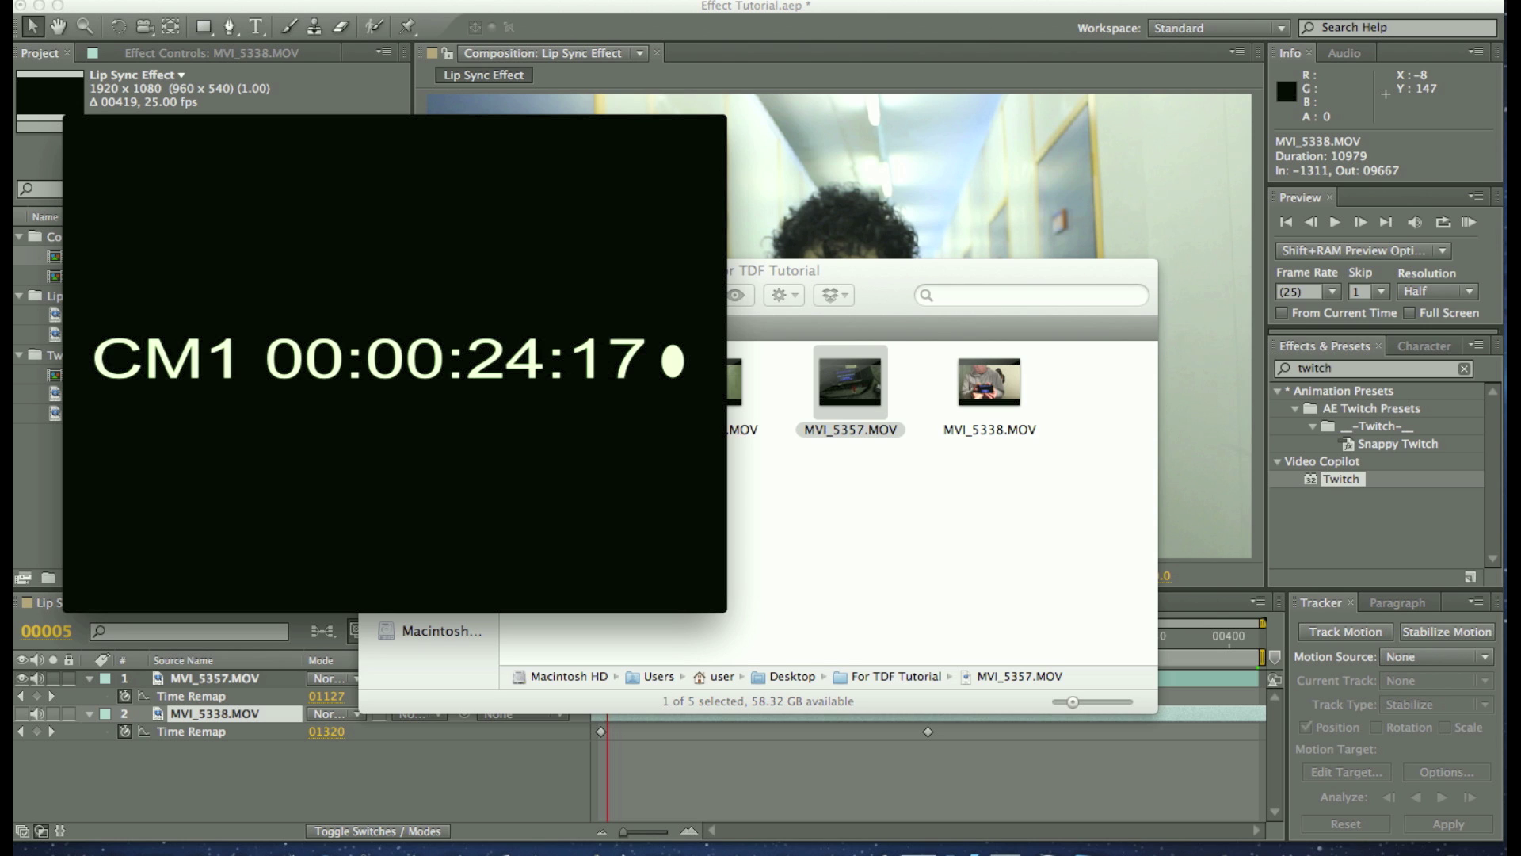
pyautogui.moveTo(473, 285)
pyautogui.moveTo(282, 430)
pyautogui.moveTo(361, 384)
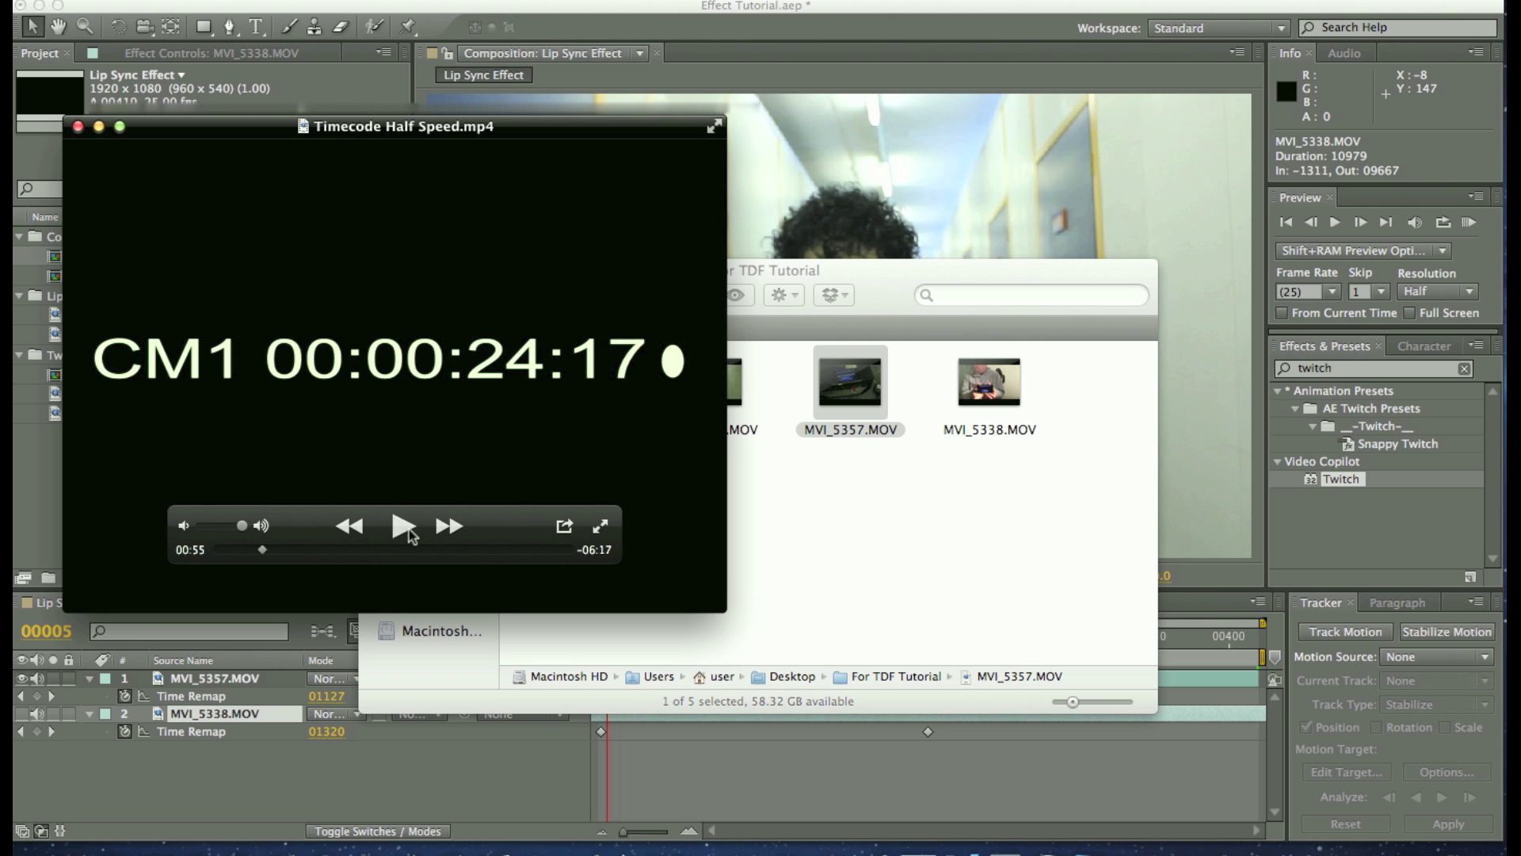
pyautogui.click(409, 529)
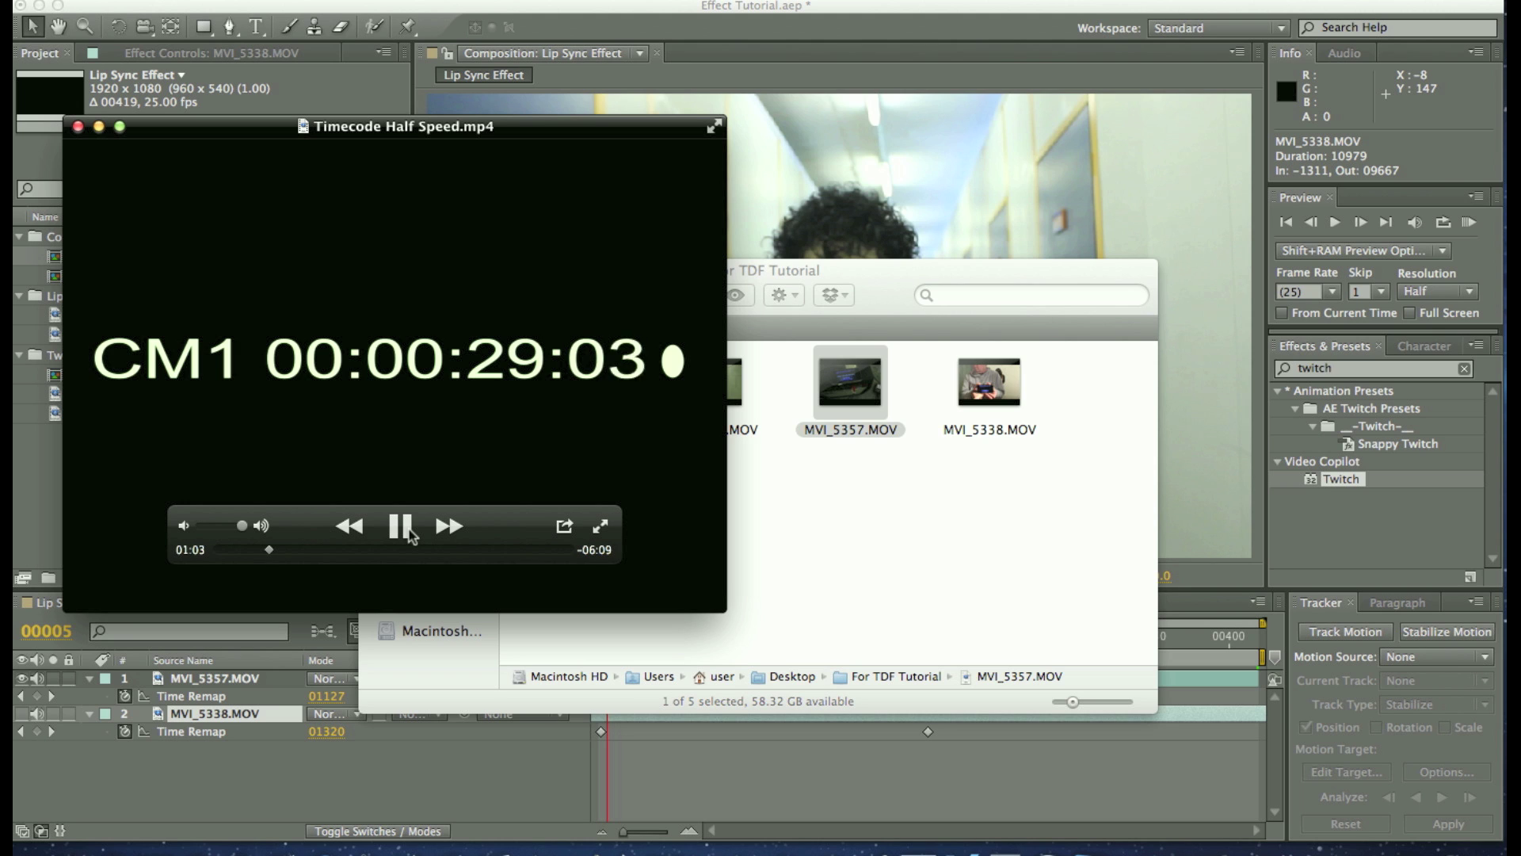
pyautogui.click(409, 533)
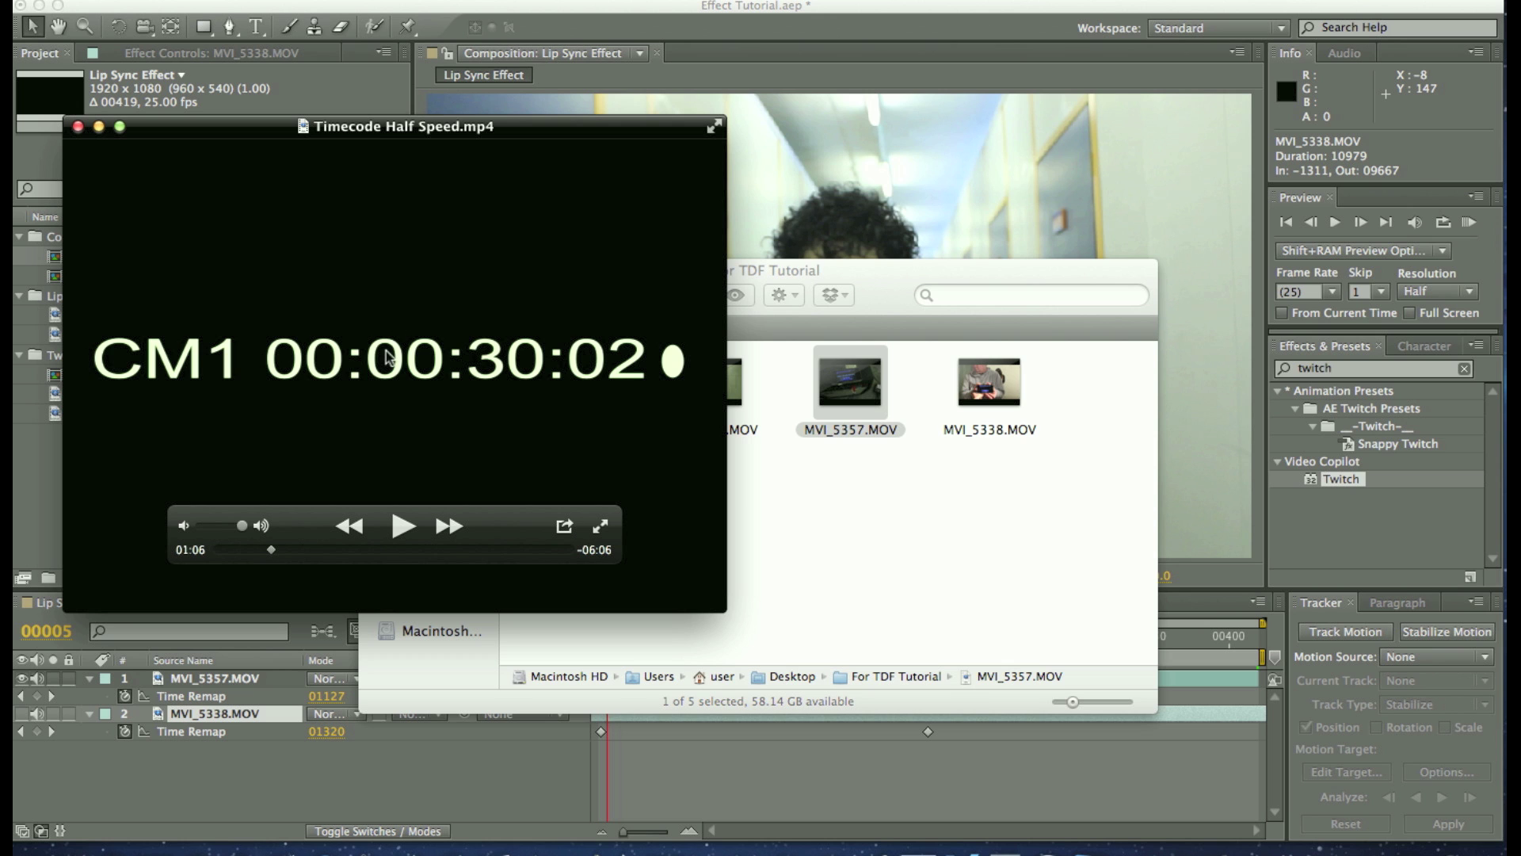
pyautogui.press('super+w')
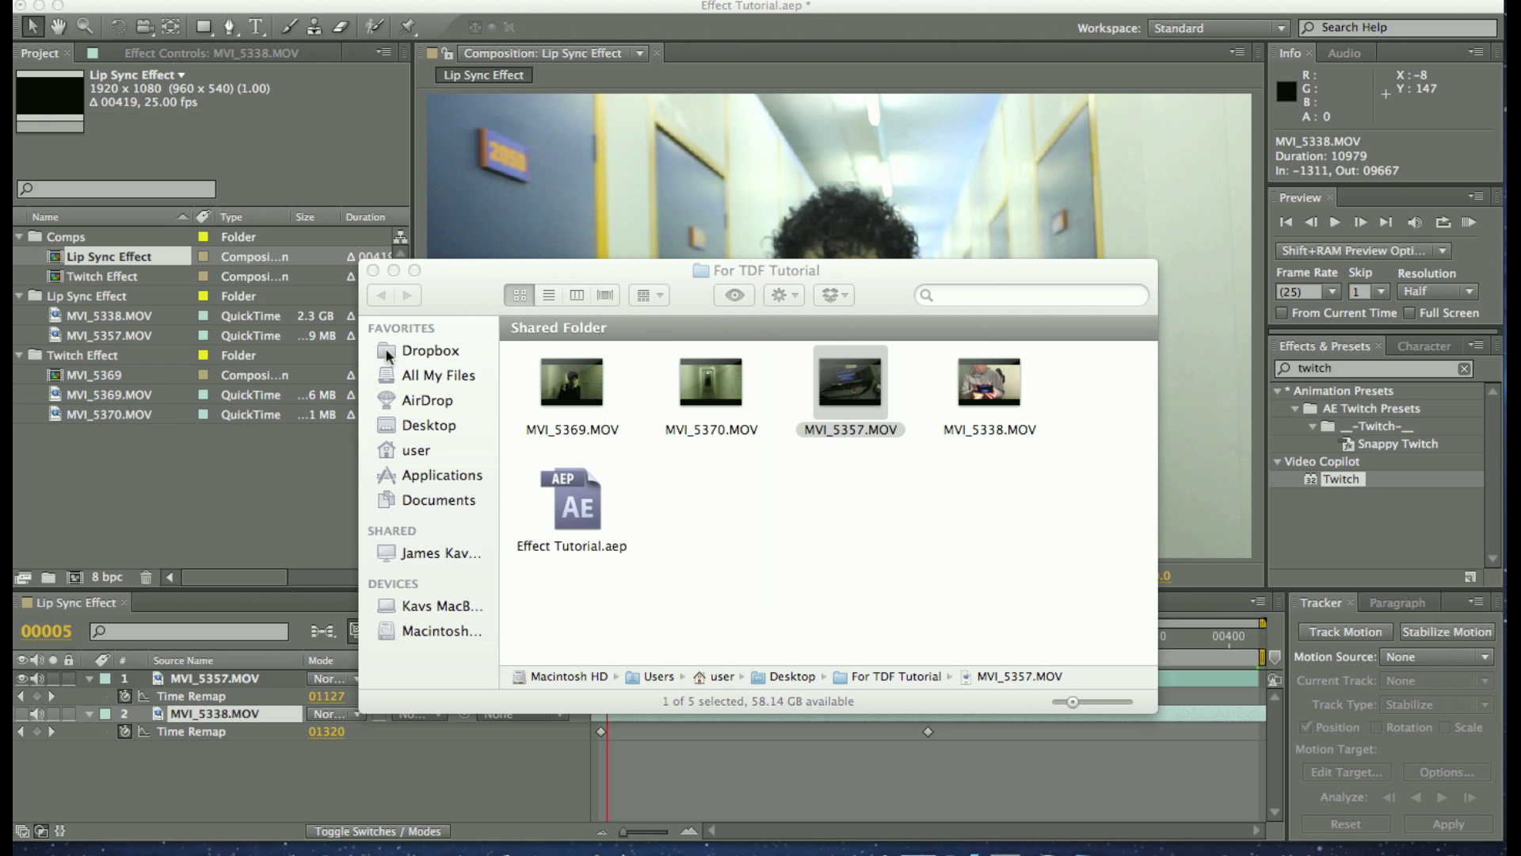
# Step: Open MVI_5357.MOV from the For TDF Tutorial folder and play it to the phone timecode shot at 00:13
pyautogui.doubleClick(874, 399)
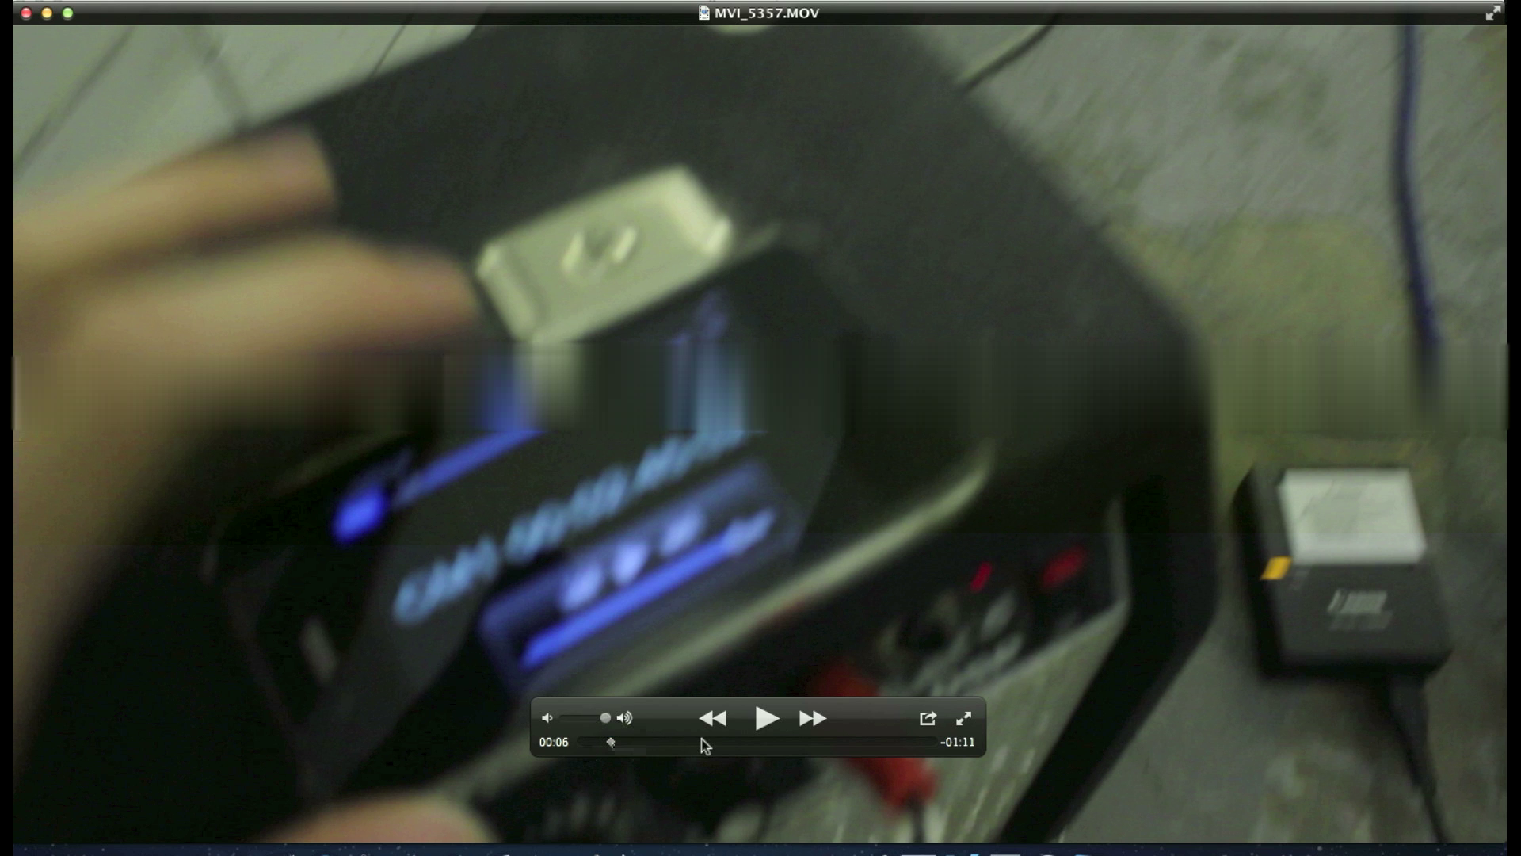
pyautogui.click(766, 717)
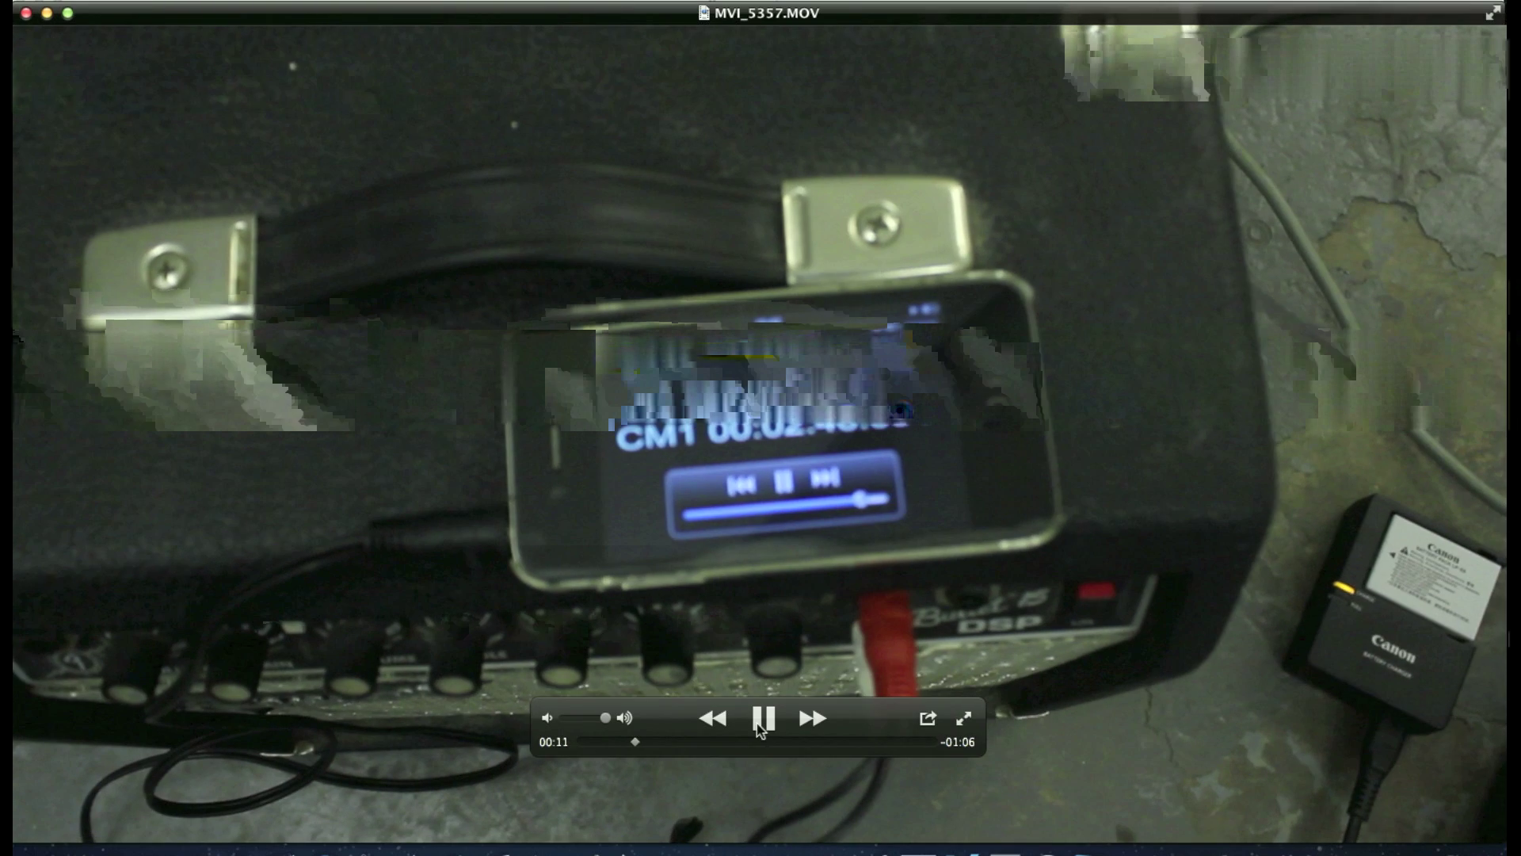
pyautogui.click(763, 719)
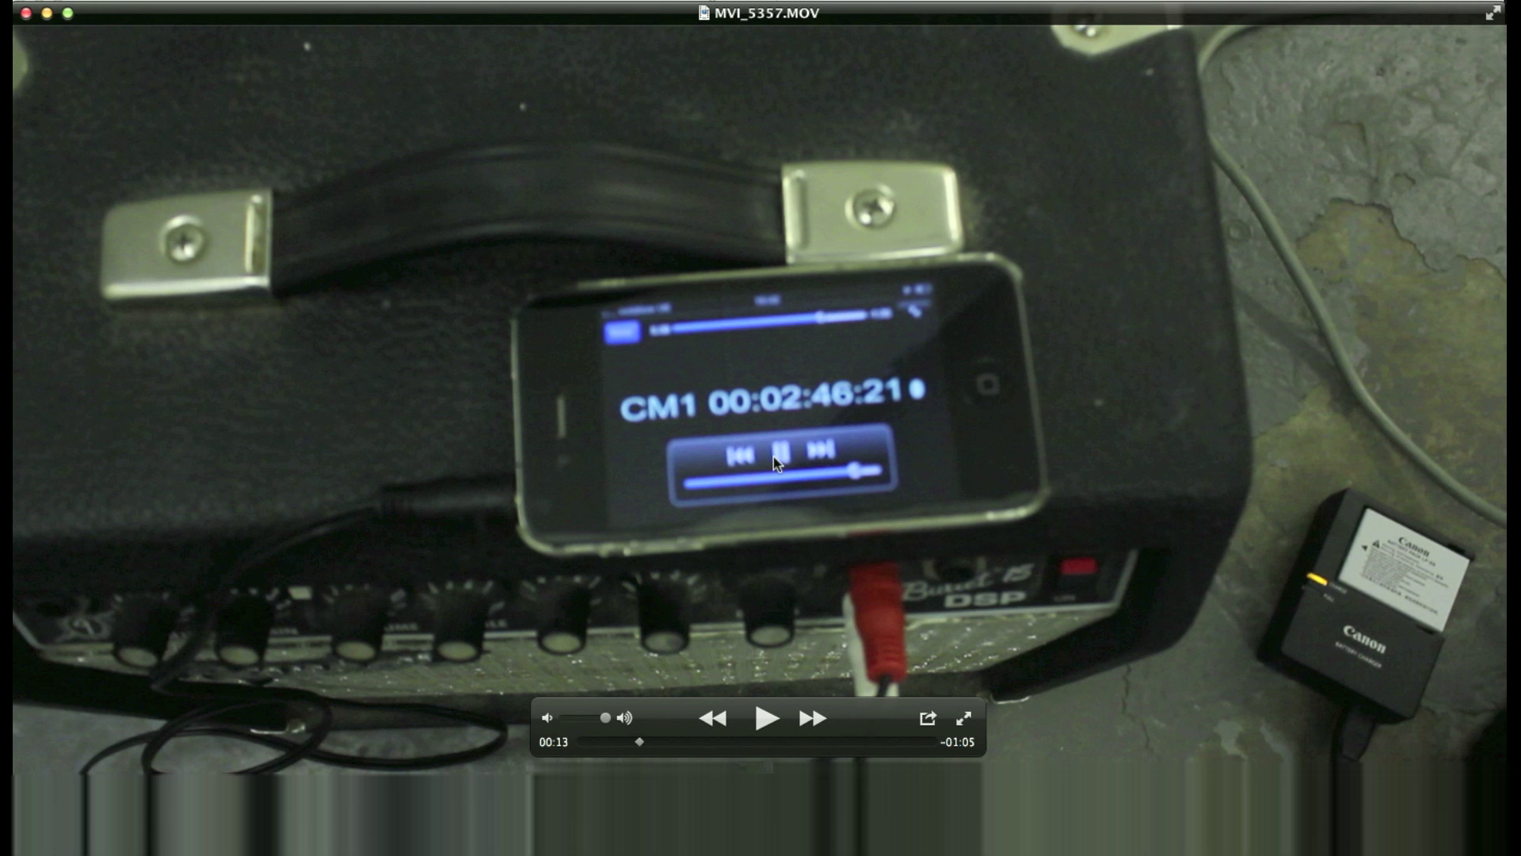
# Step: Skip through the microphone performance in MVI_5357.MOV from 00:26 to 01:05 and close the clip
pyautogui.click(703, 743)
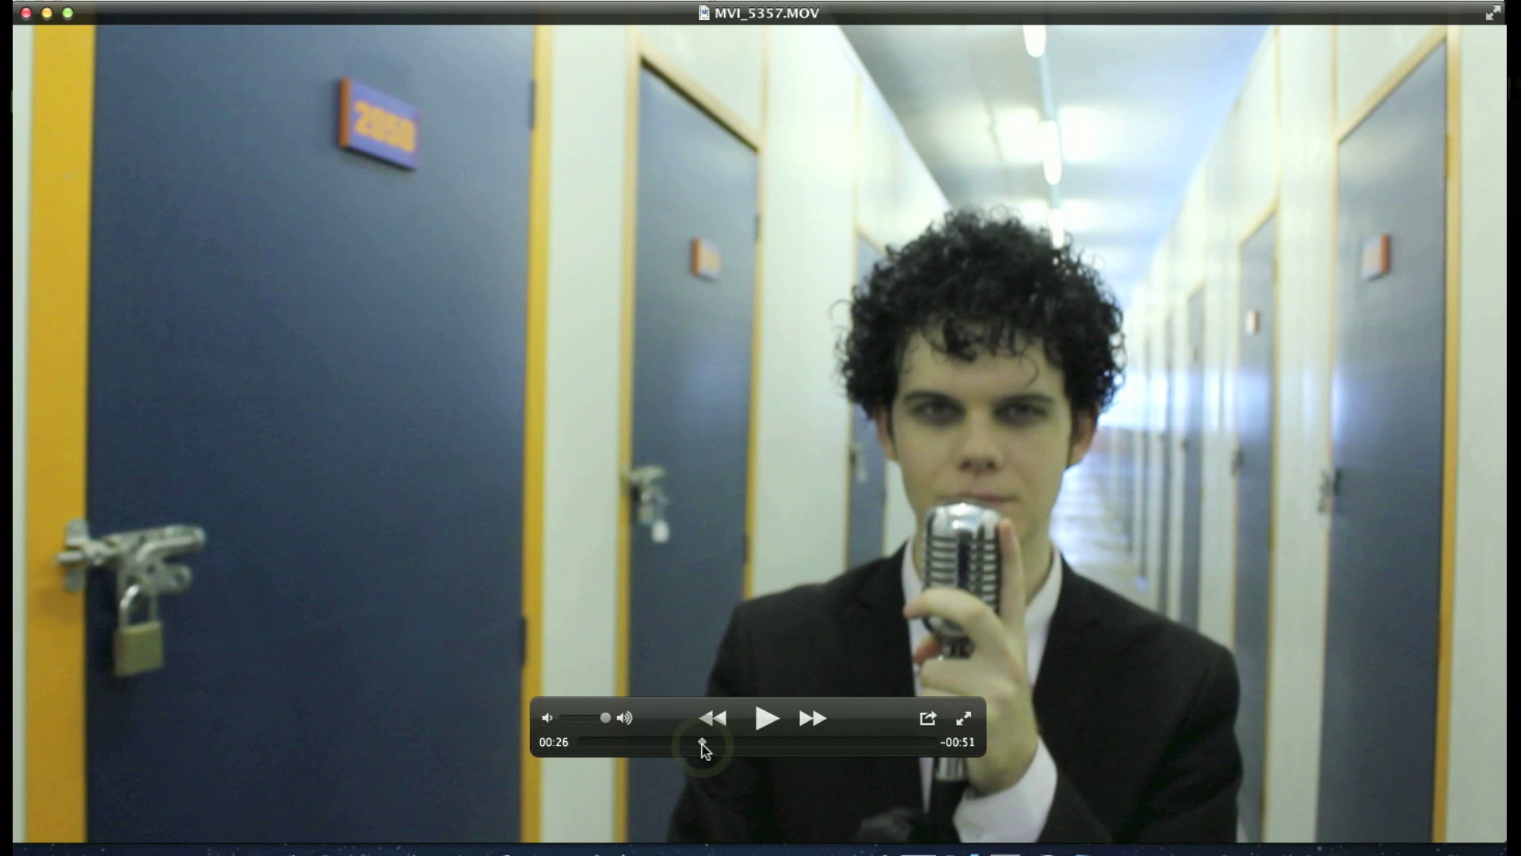
pyautogui.click(749, 743)
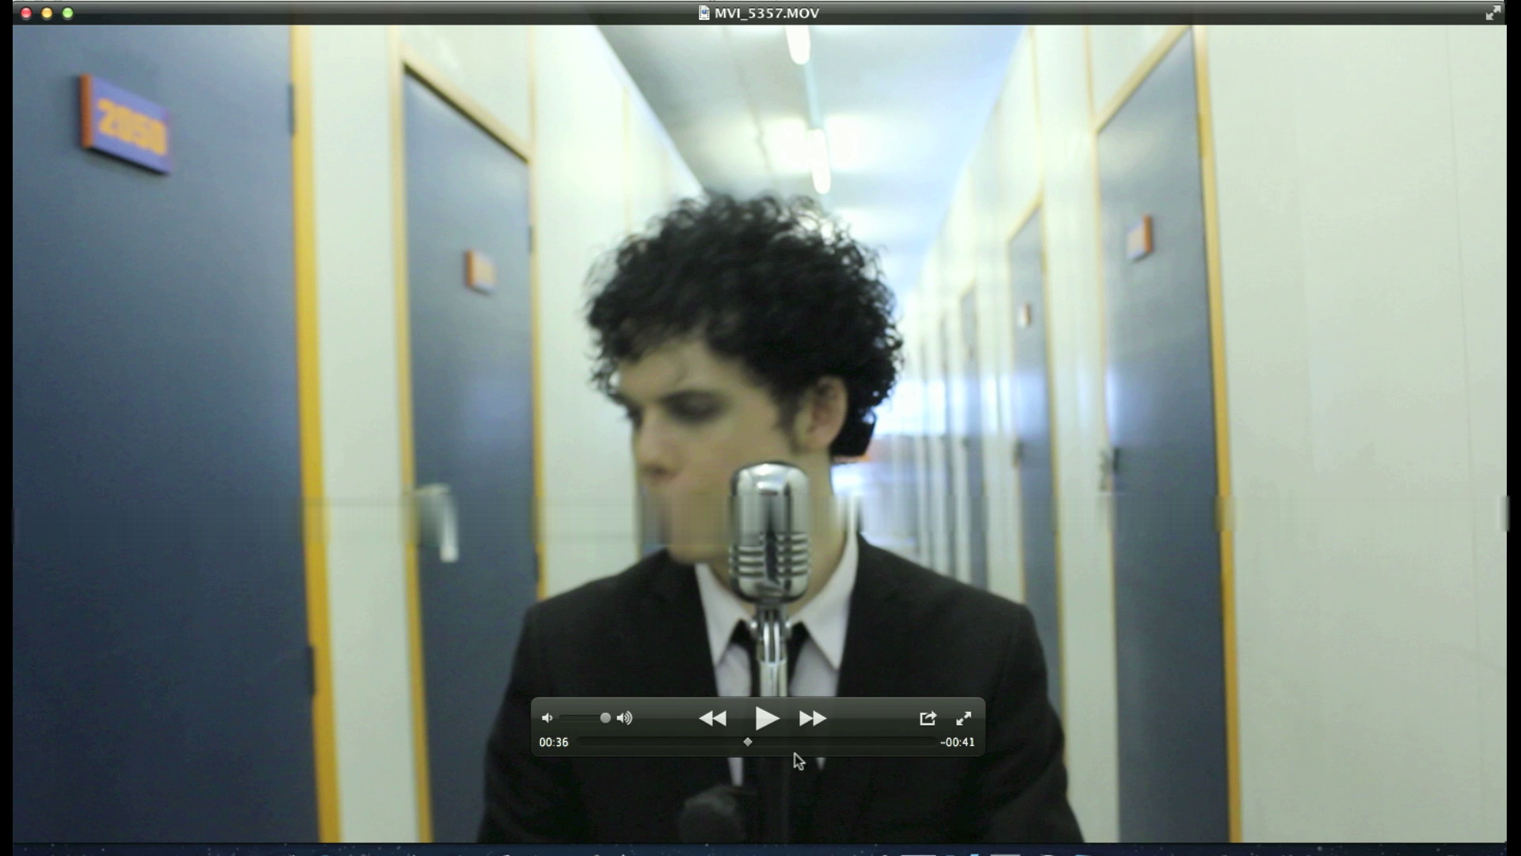
pyautogui.click(773, 743)
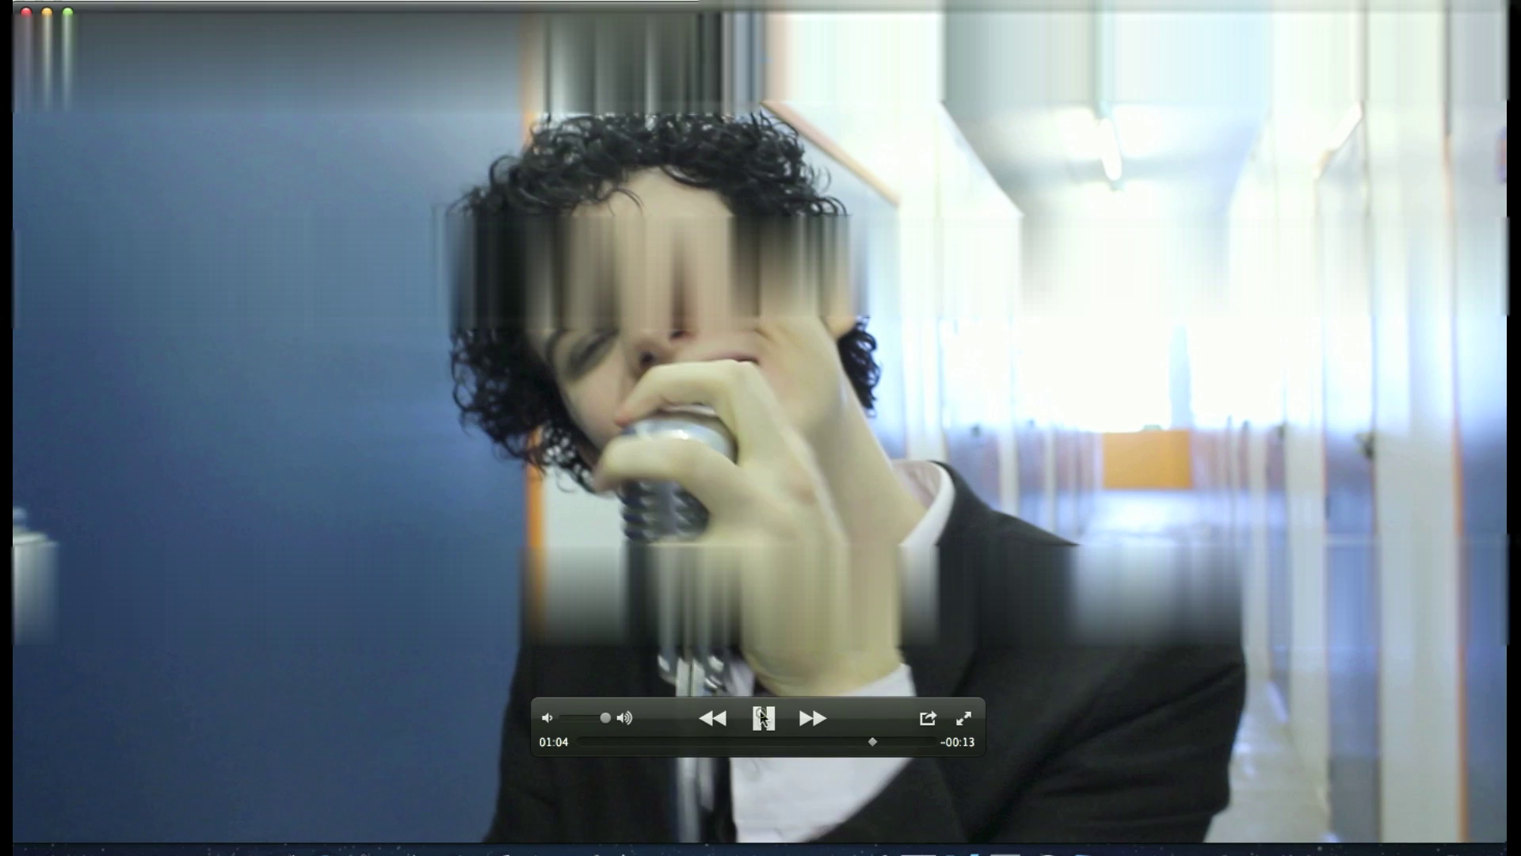
pyautogui.click(762, 719)
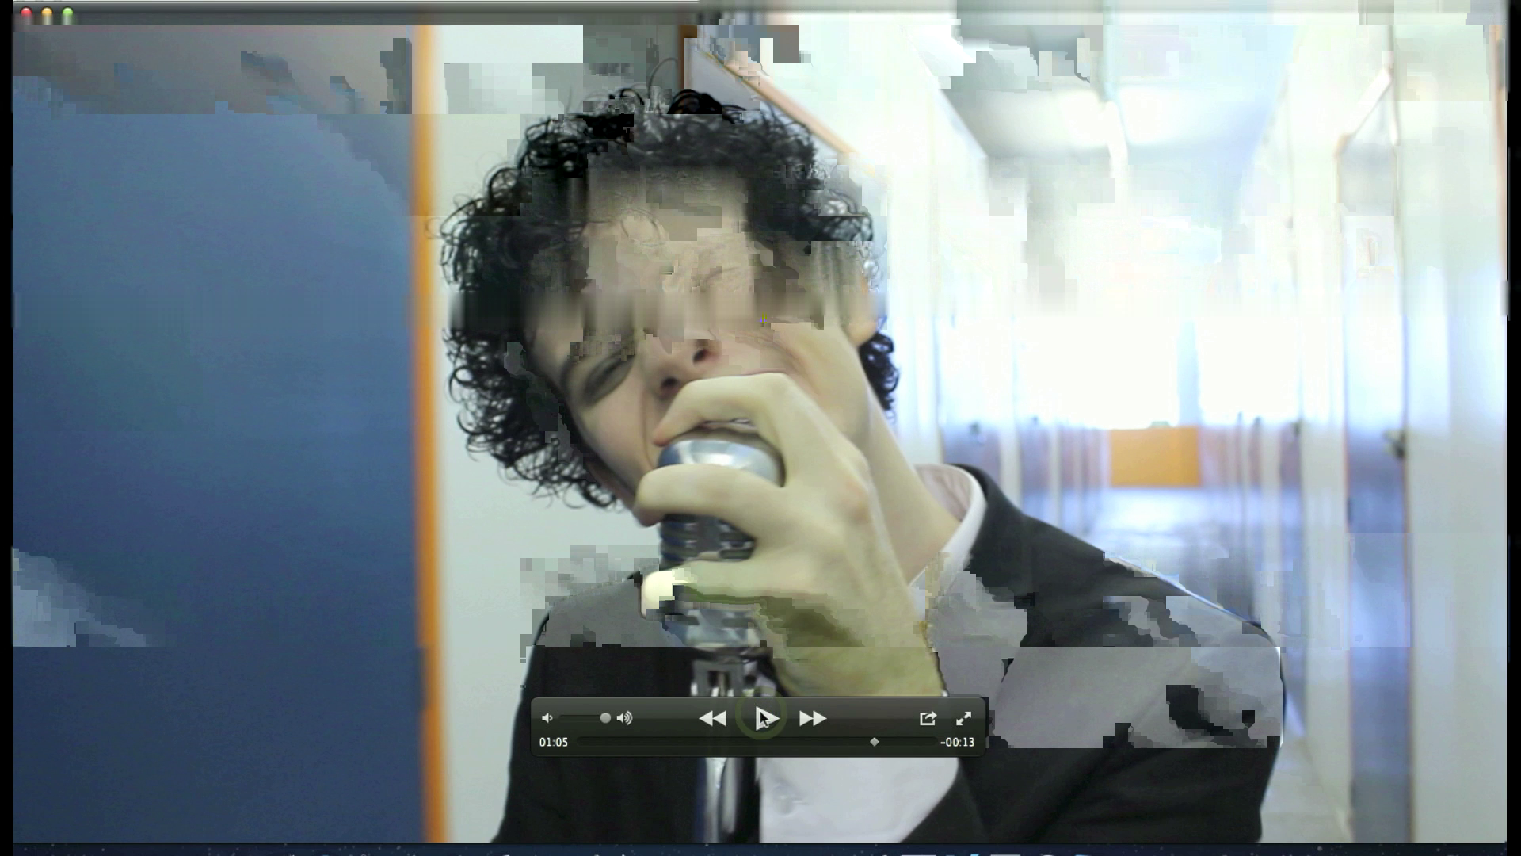
pyautogui.press('super+w')
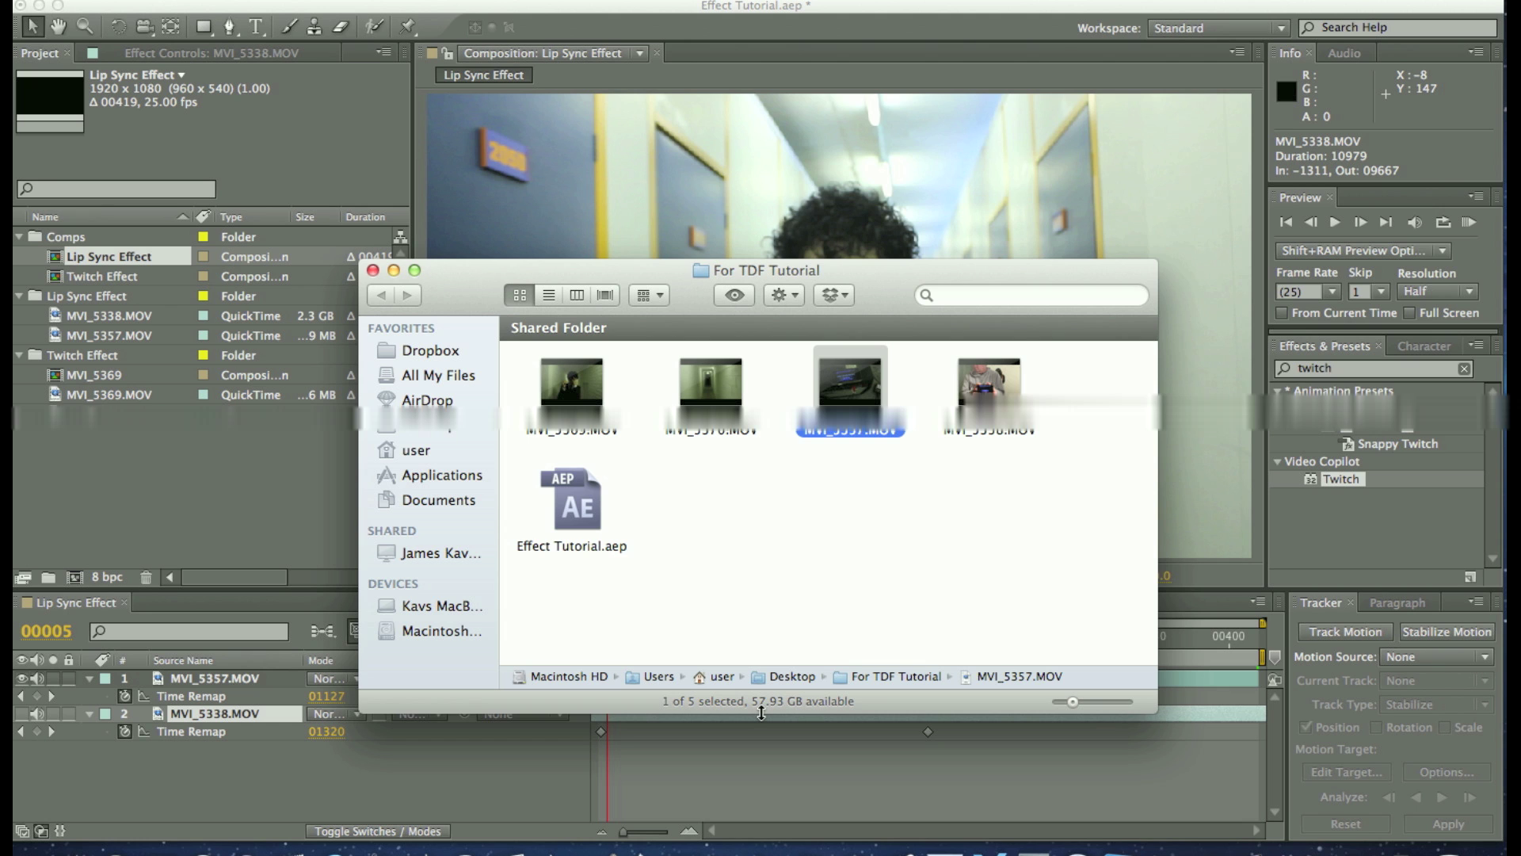
# Step: Return to After Effects and check the Time options of the MVI_5357.MOV layer at frame 4, changing nothing
pyautogui.click(262, 505)
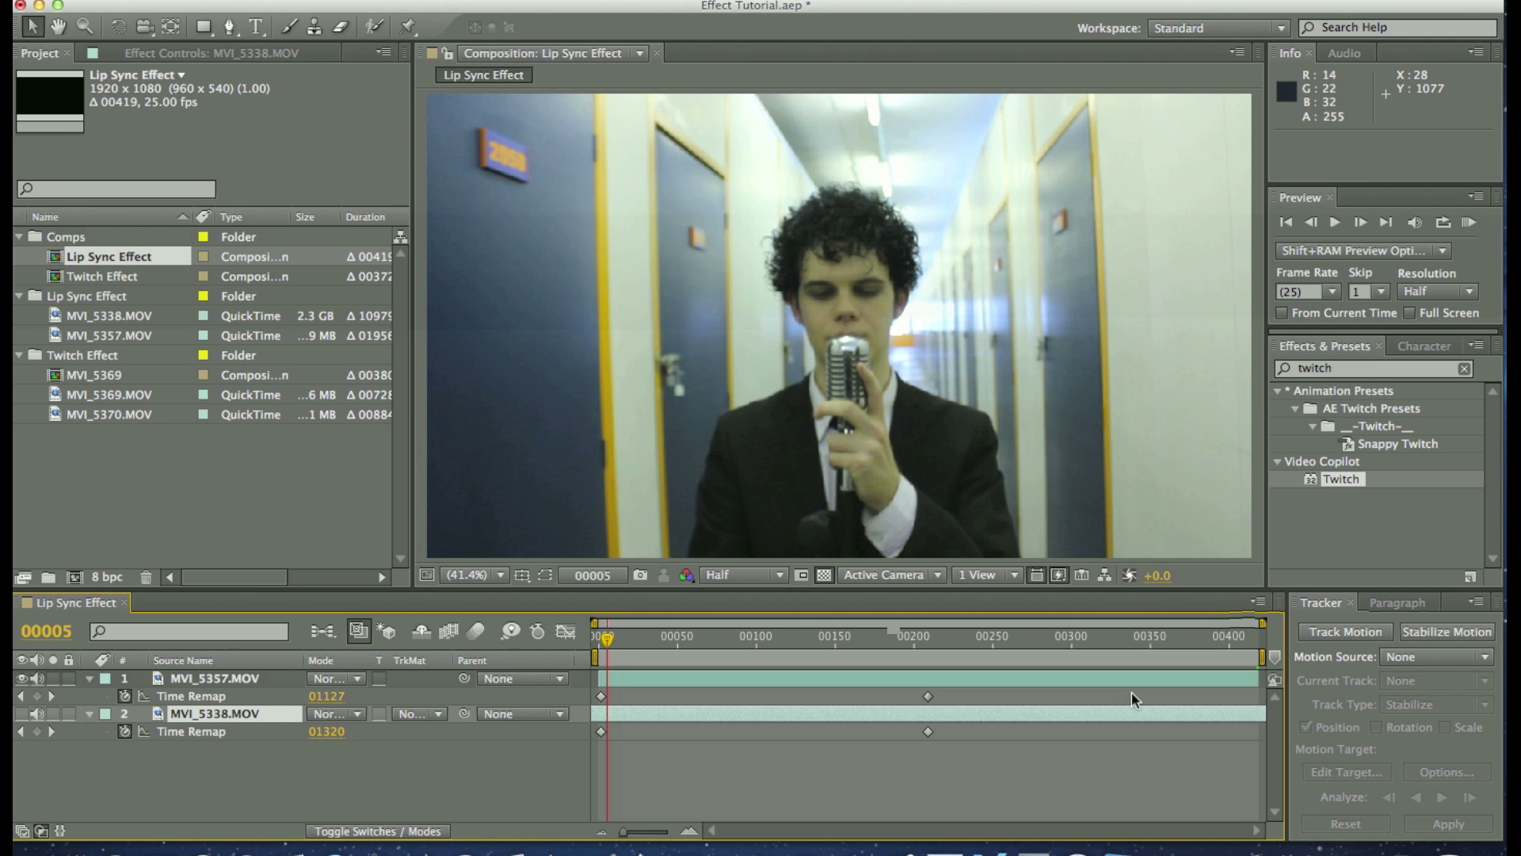
pyautogui.click(626, 680)
pyautogui.moveTo(606, 640); pyautogui.dragTo(596, 640)
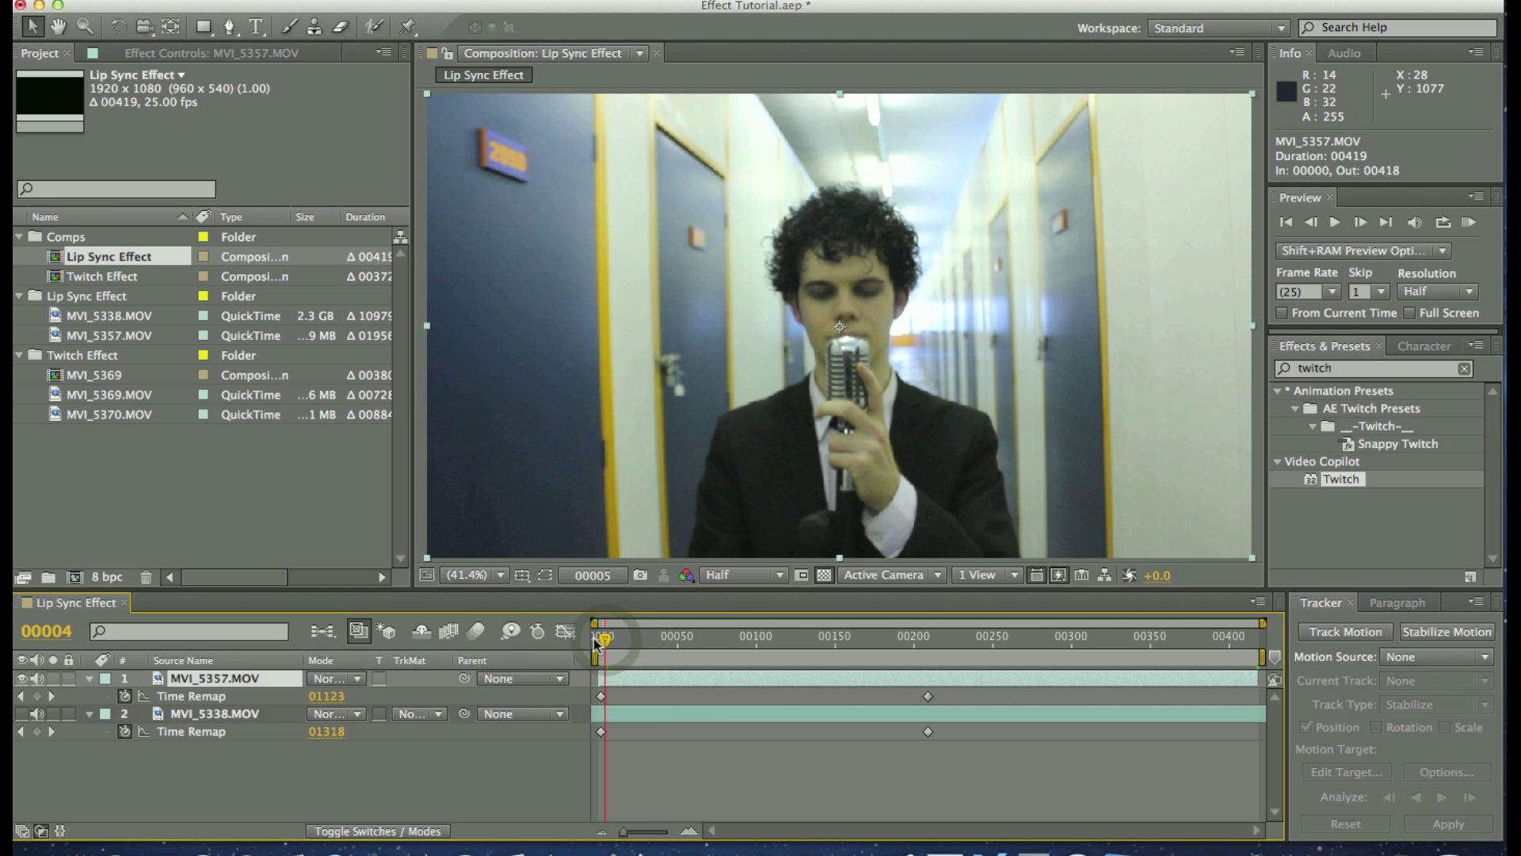
pyautogui.rightClick(212, 683)
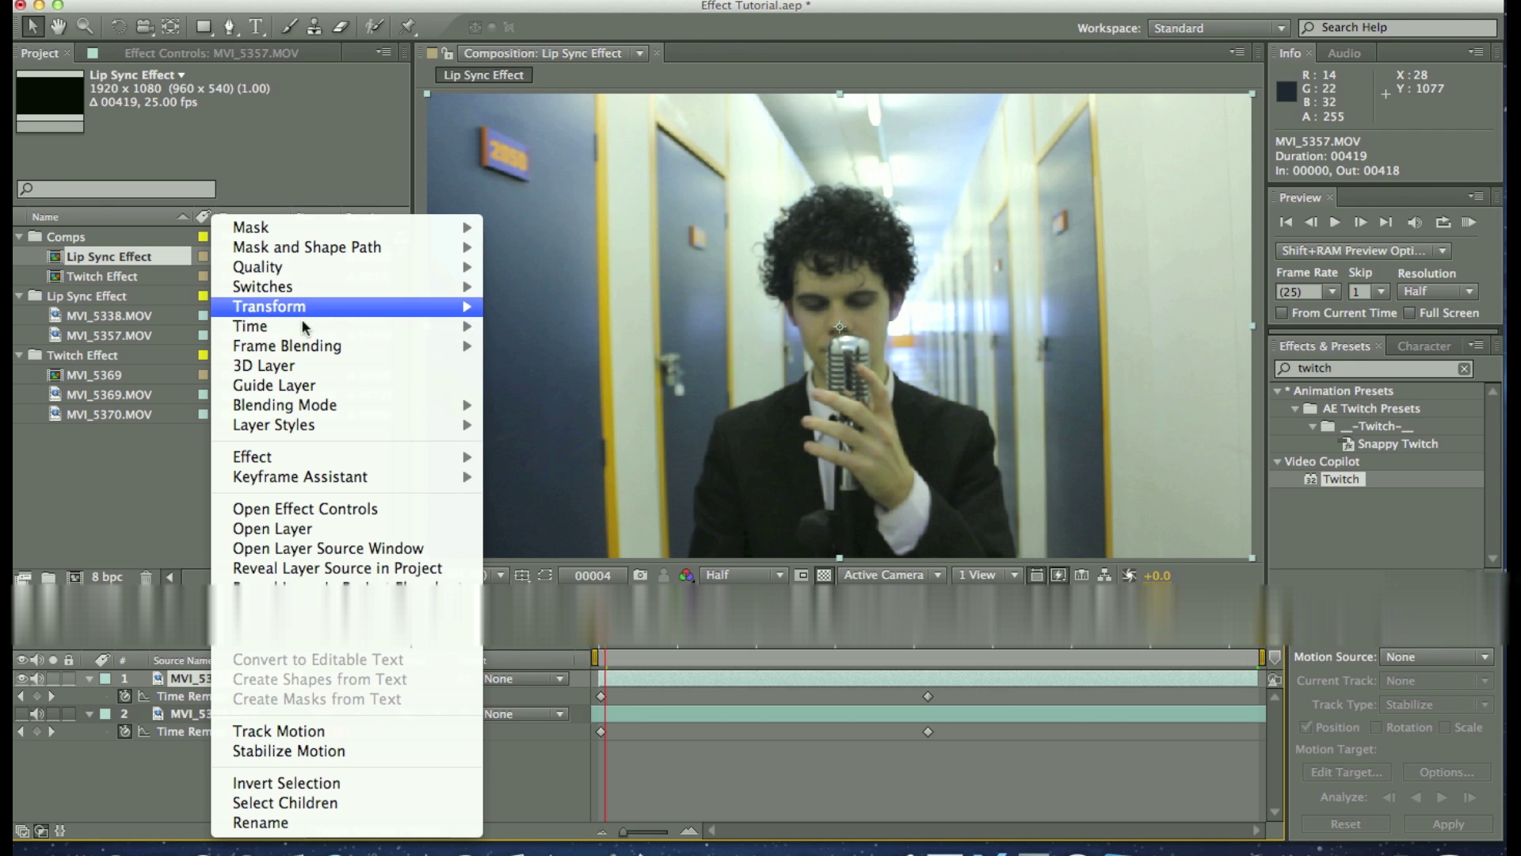
pyautogui.moveTo(319, 326)
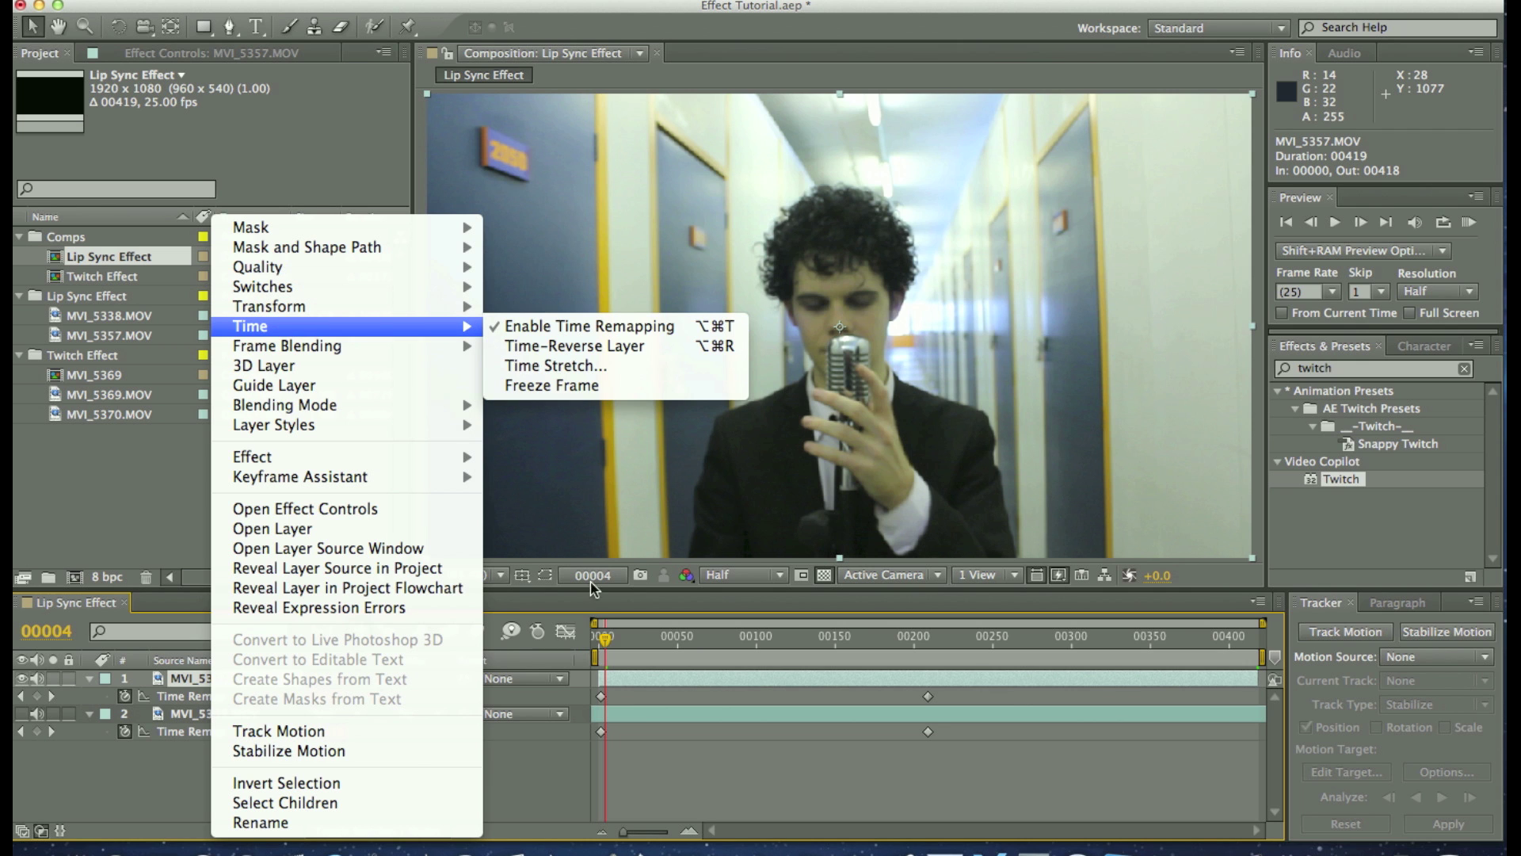
pyautogui.click(560, 802)
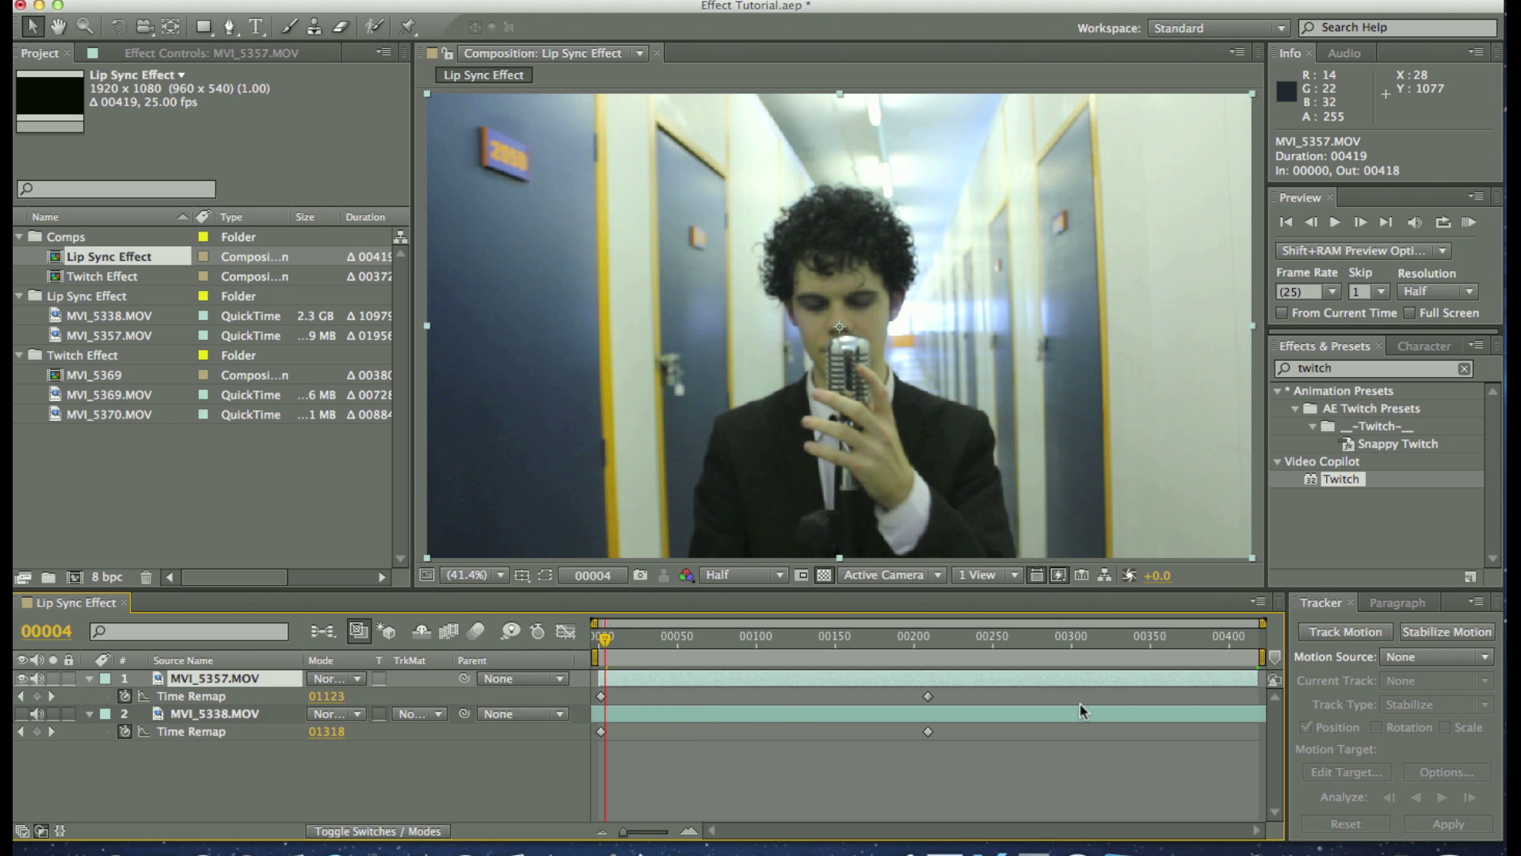
# Step: Inspect the end of the Lip Sync Effect composition at frames 417 and 418
pyautogui.click(1257, 639)
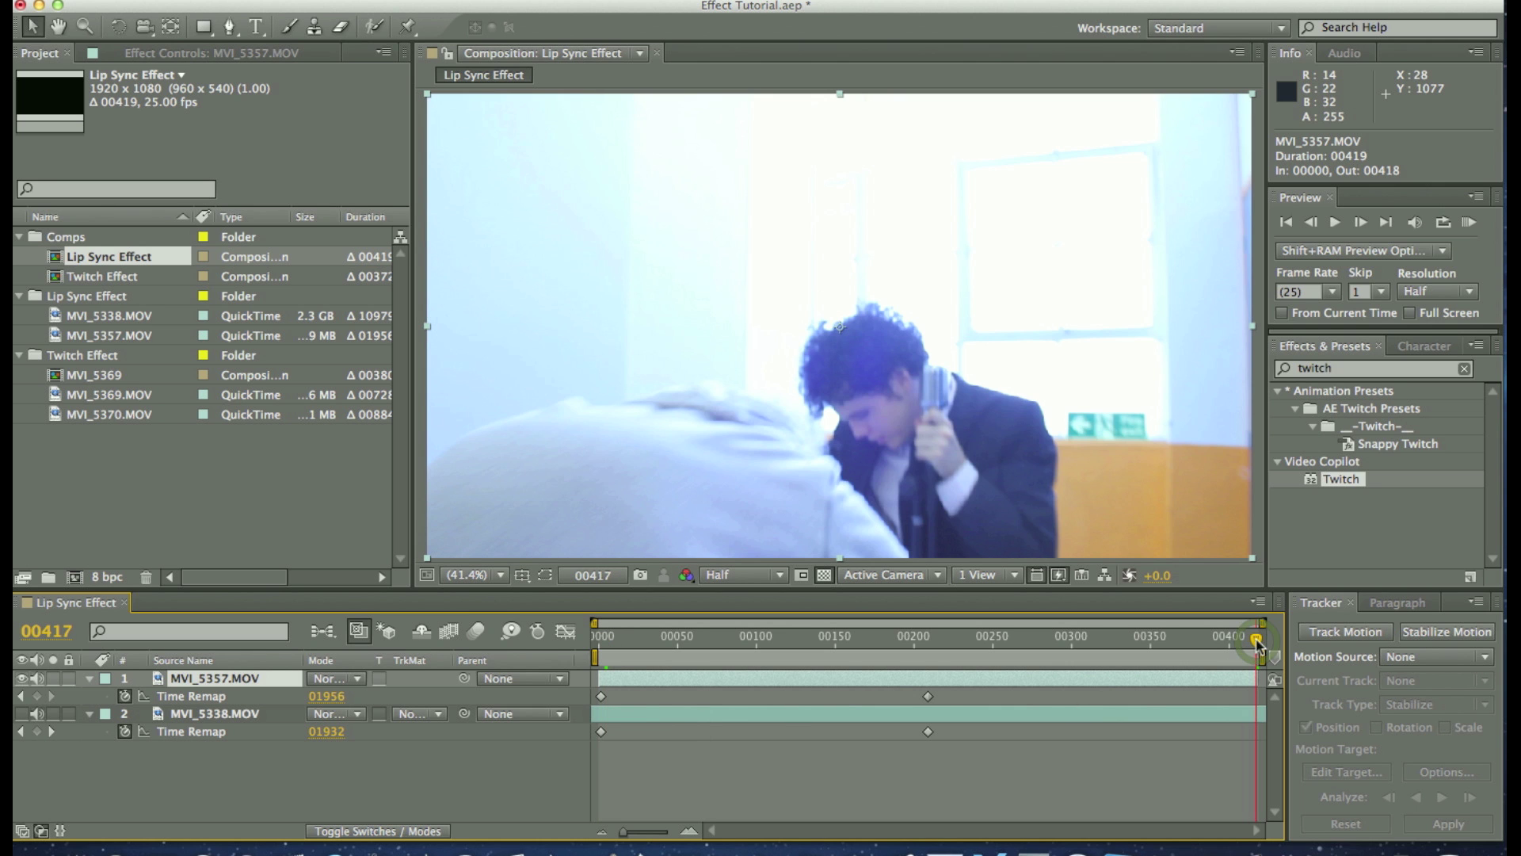
pyautogui.moveTo(1257, 638); pyautogui.dragTo(1259, 639)
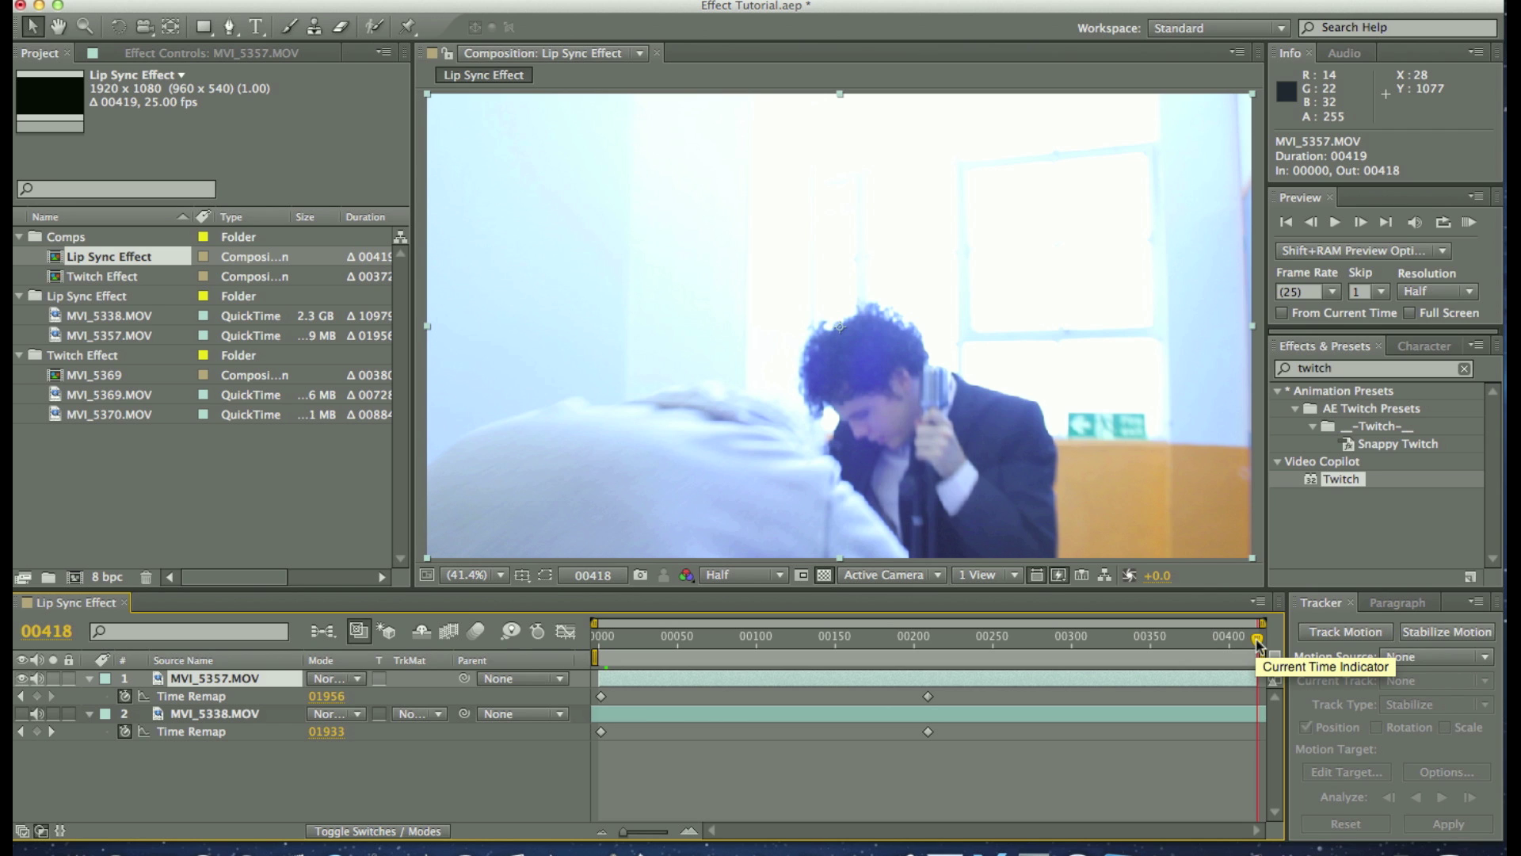
pyautogui.click(1154, 719)
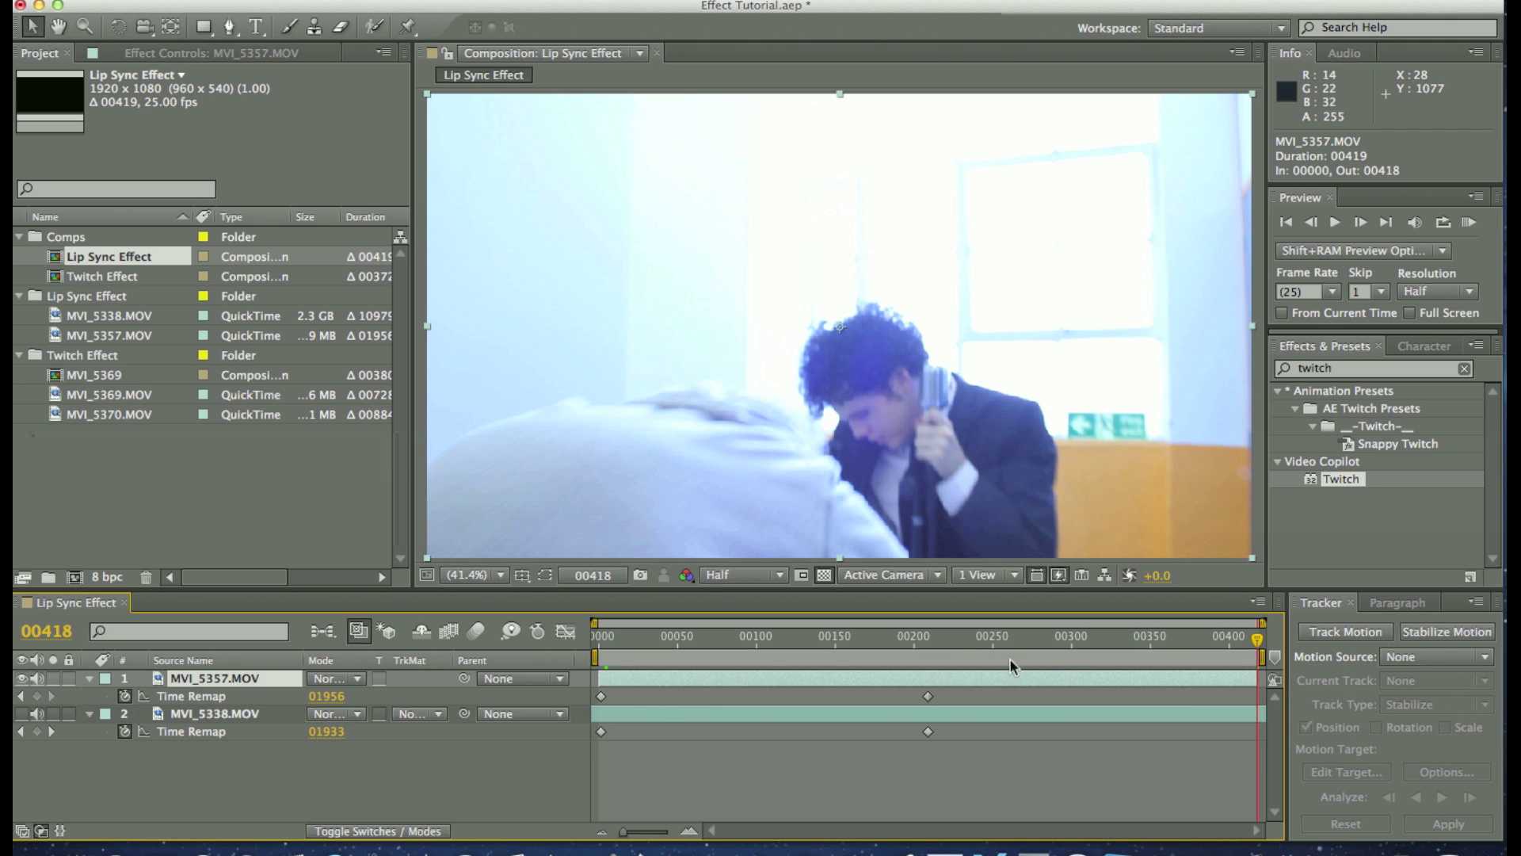
# Step: End the work area at frame 209, on the last Time Remap keyframes, and RAM preview it
pyautogui.click(925, 641)
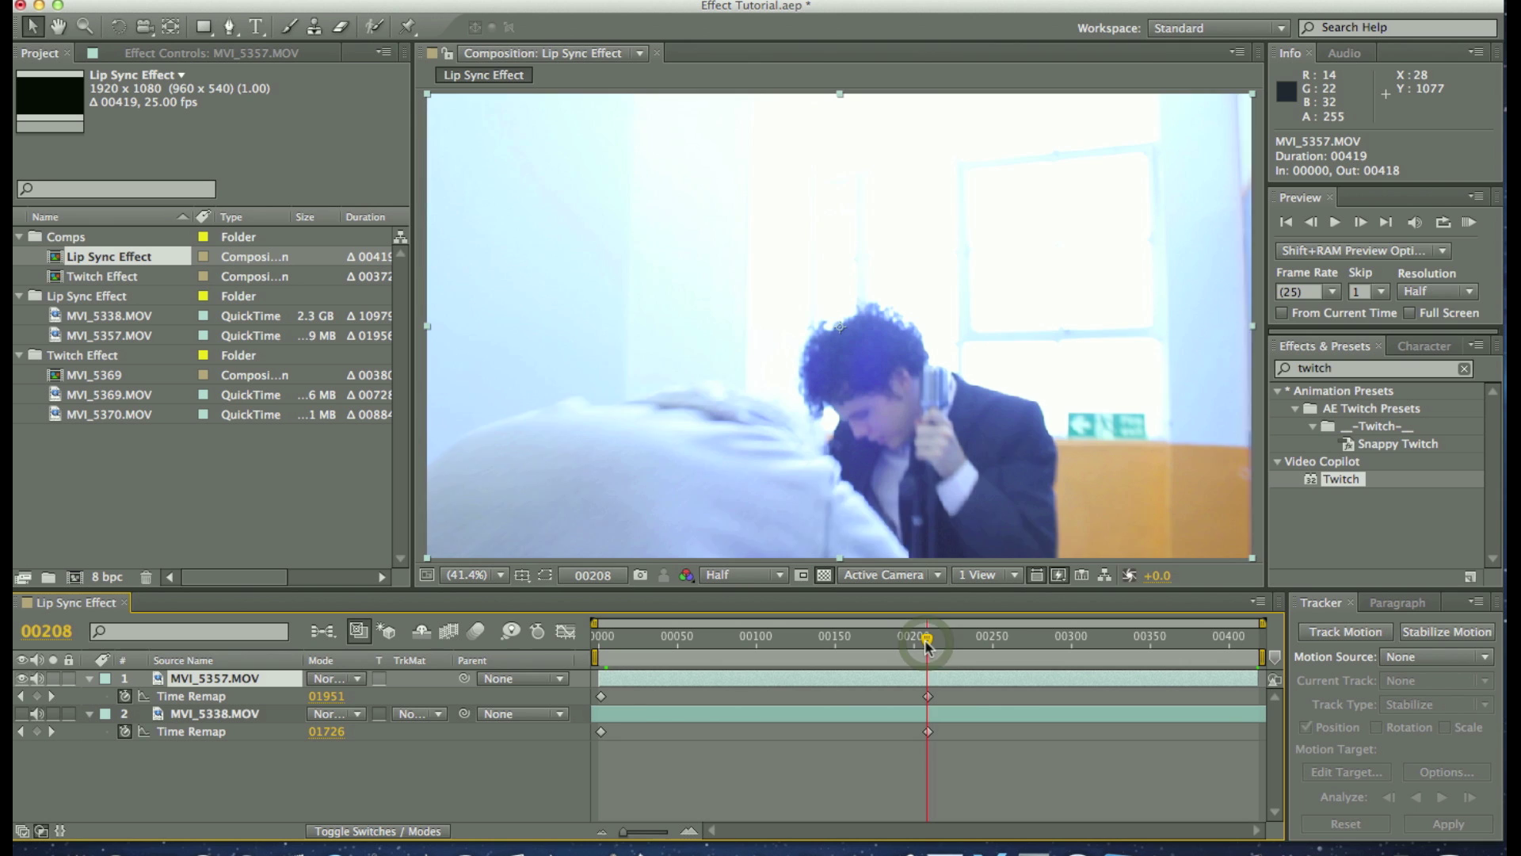
pyautogui.moveTo(924, 640); pyautogui.dragTo(928, 646)
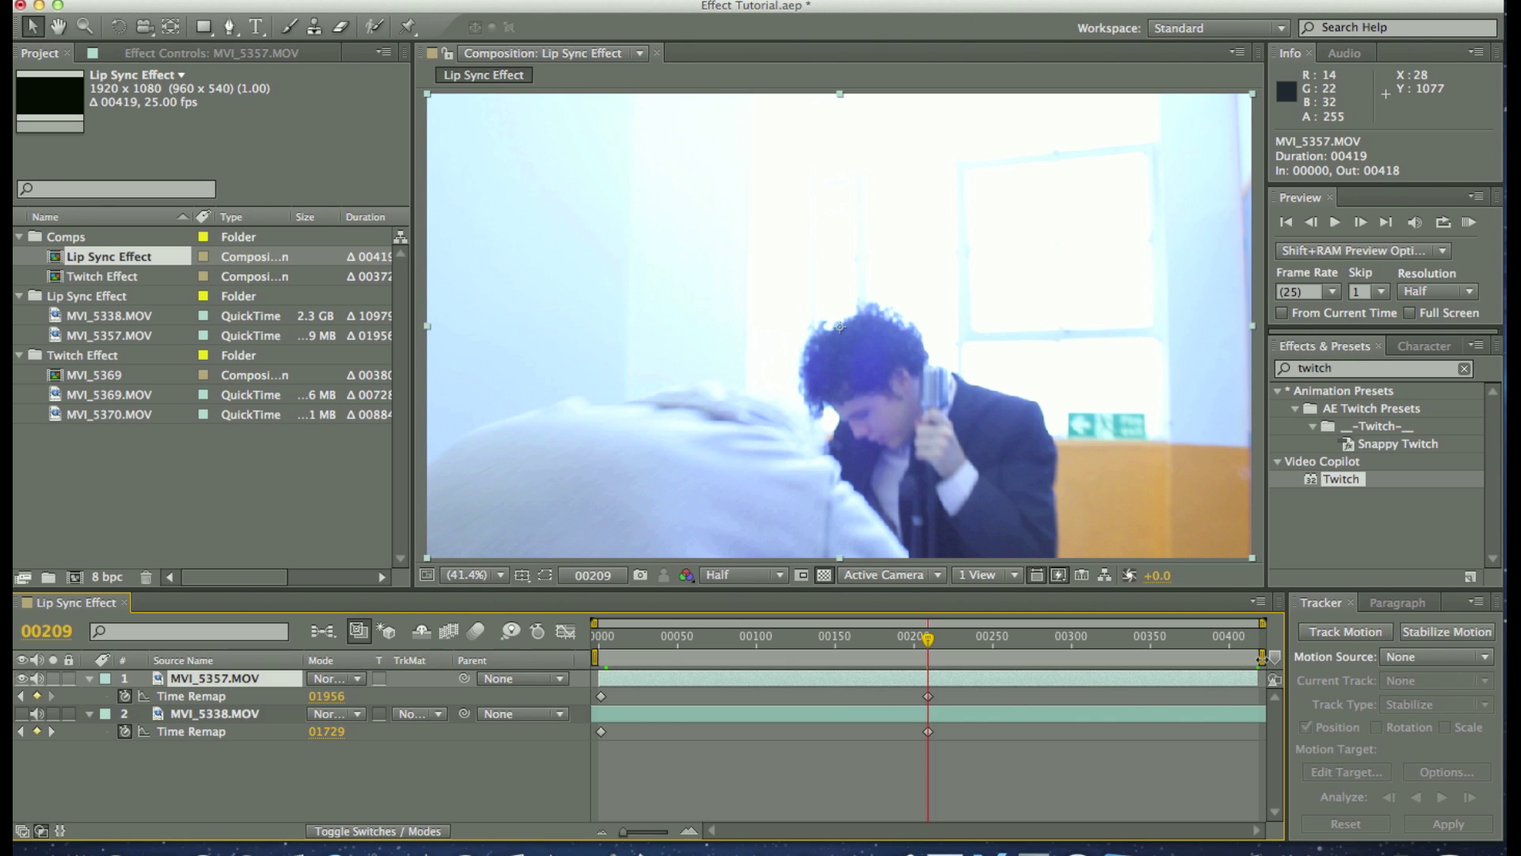
pyautogui.press('n')
pyautogui.press('KP_0')
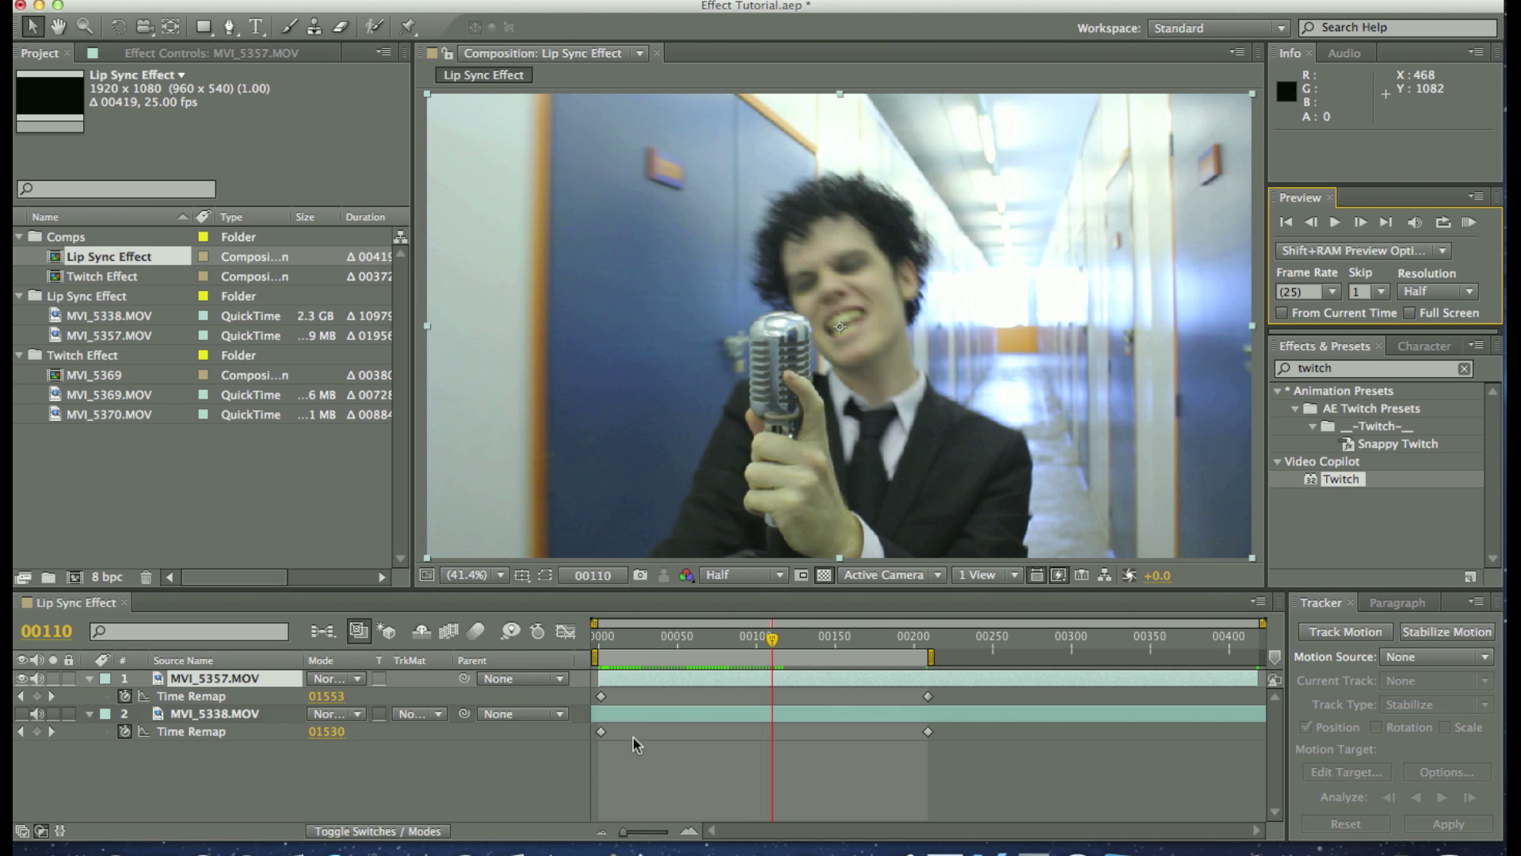
# Step: Scrub the Lip Sync Effect composition from frame 0 through frame 39 to frame 67
pyautogui.click(600, 639)
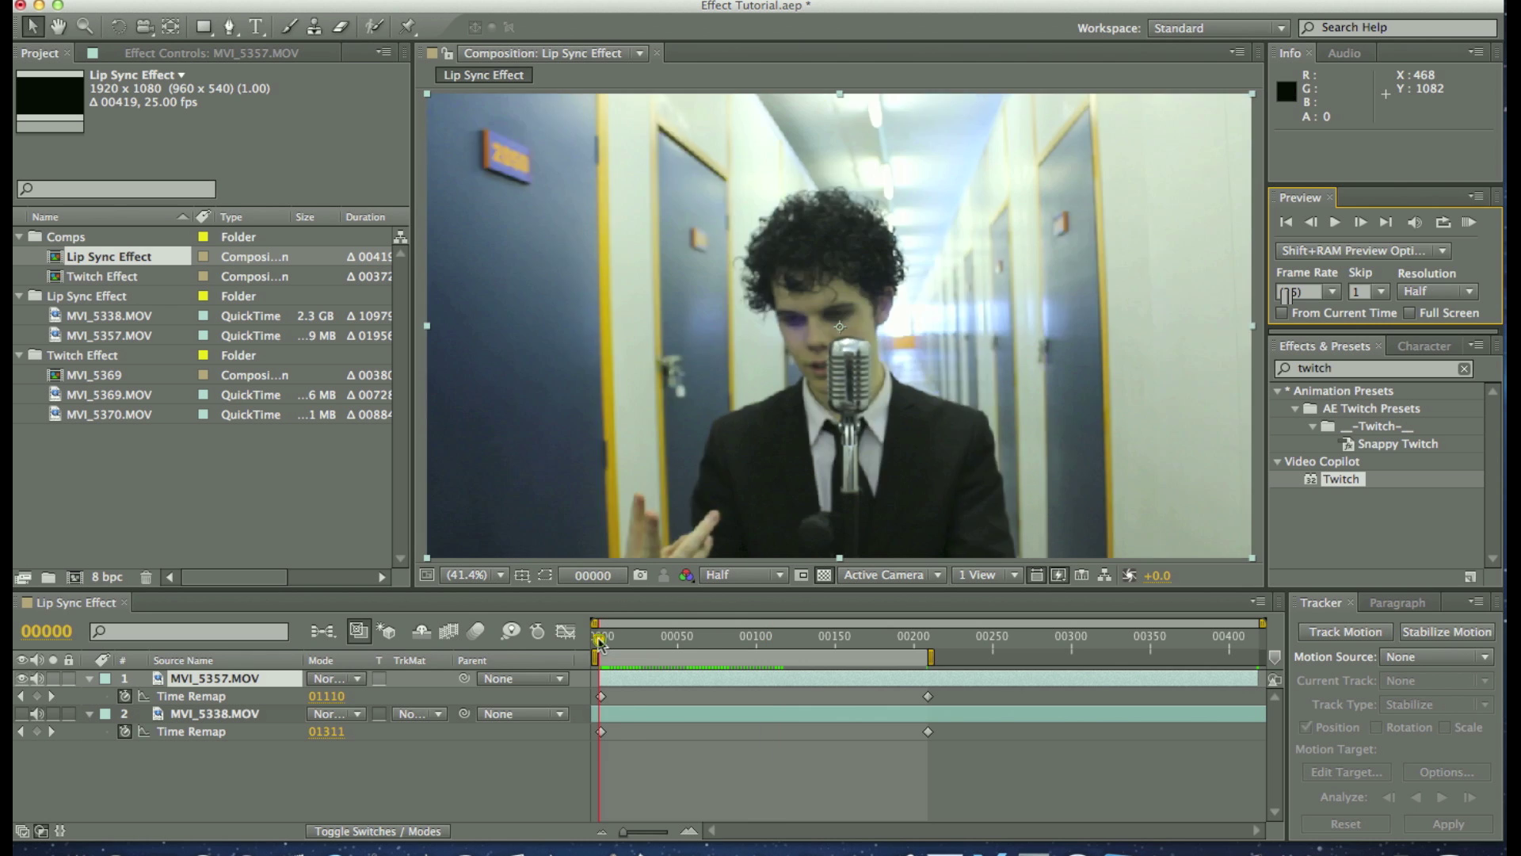
pyautogui.moveTo(600, 638); pyautogui.dragTo(659, 644)
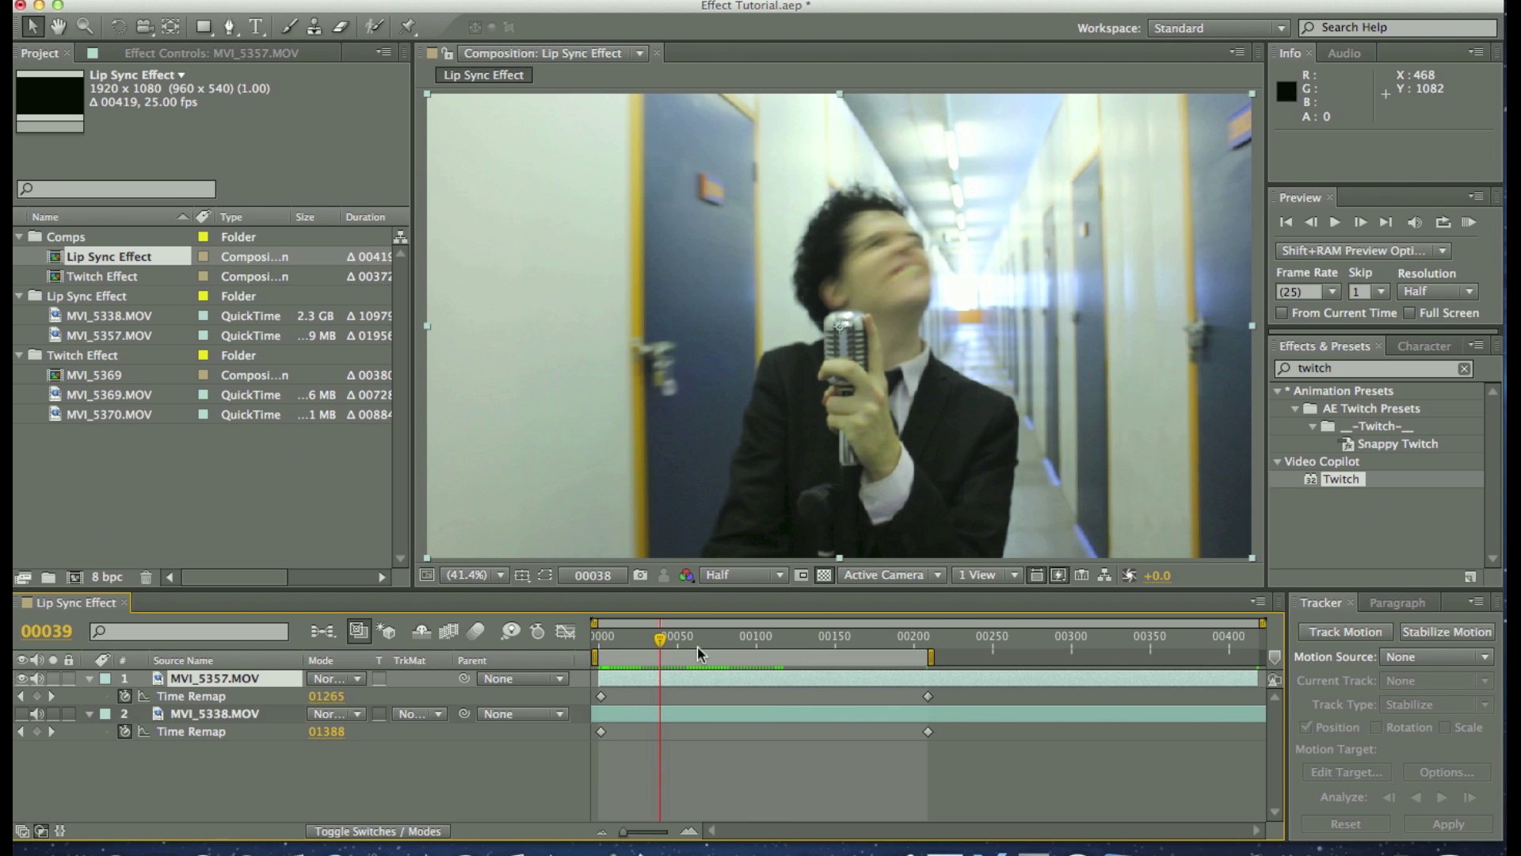
pyautogui.click(704, 649)
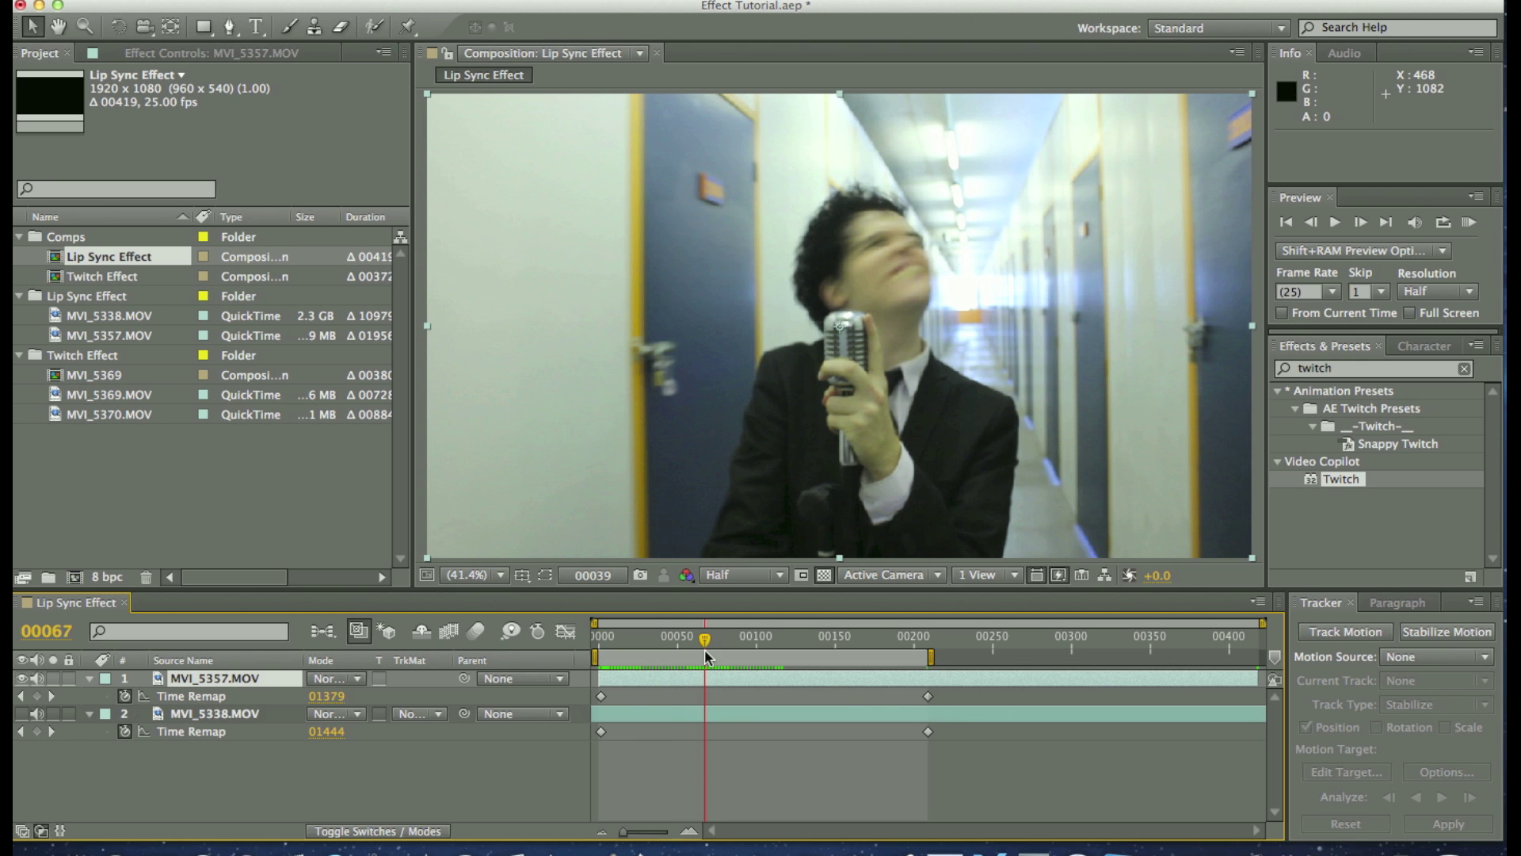